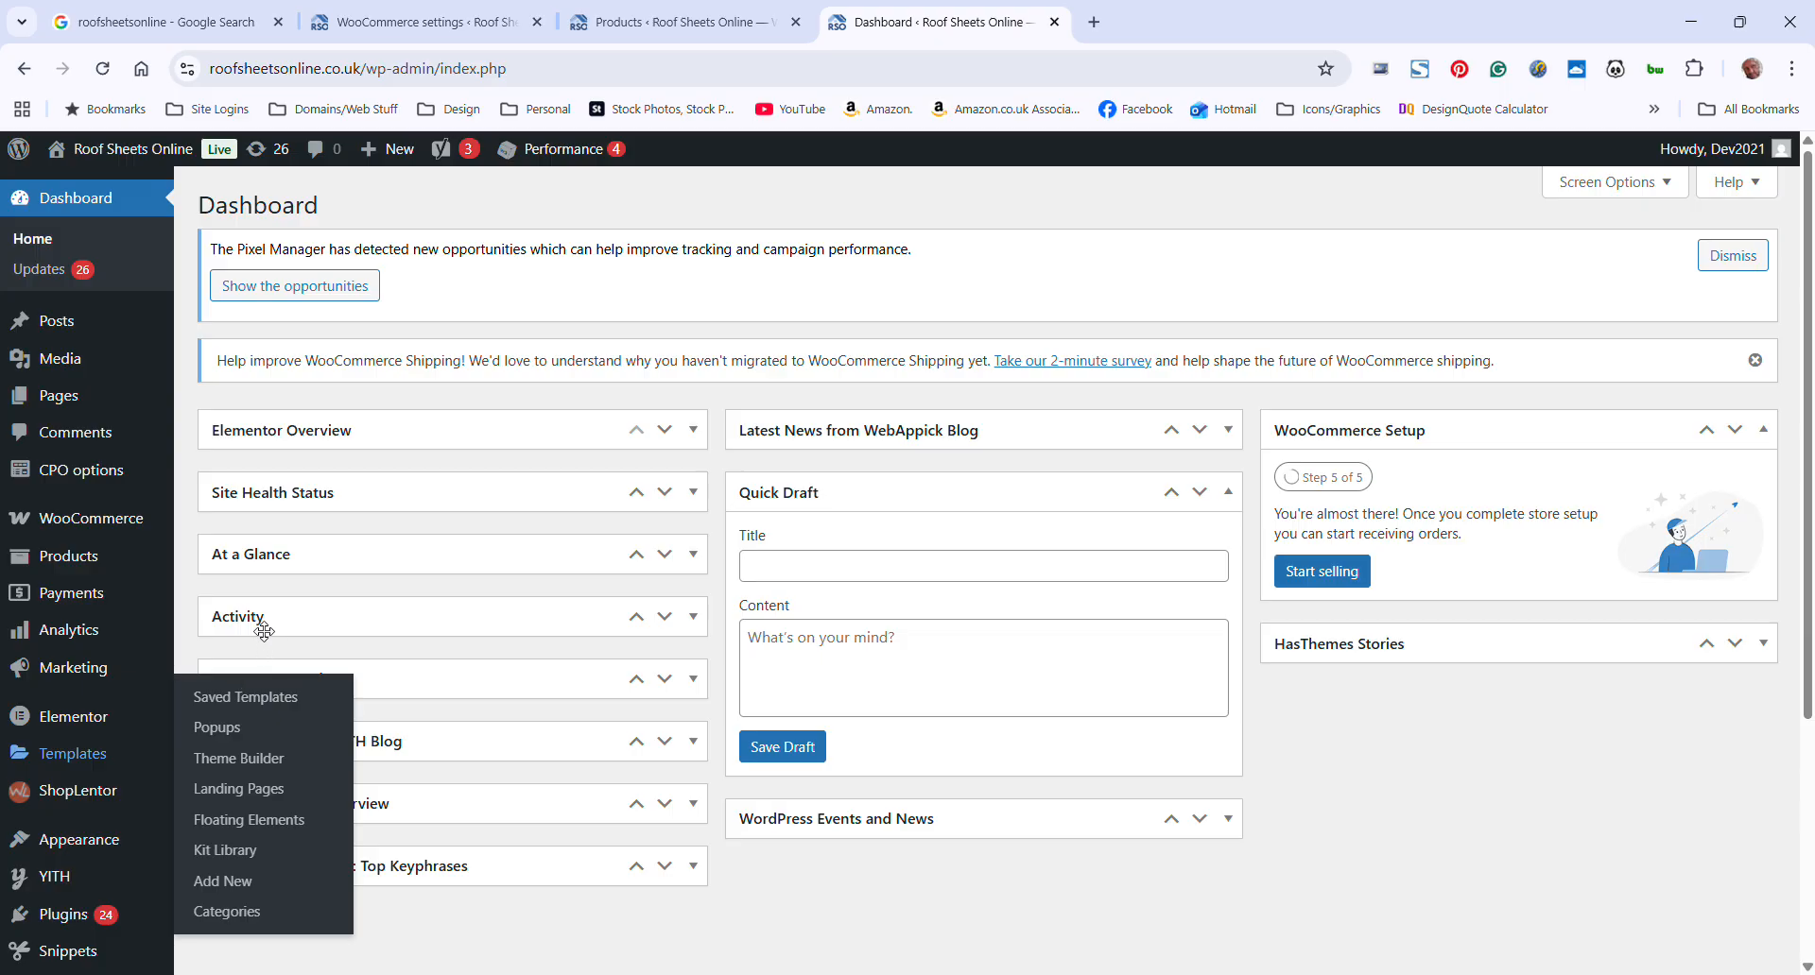
Open the WooCommerce shipping settings and review the list of shipping zones
{"action": "mouse_move", "coordinate": [154, 522]}
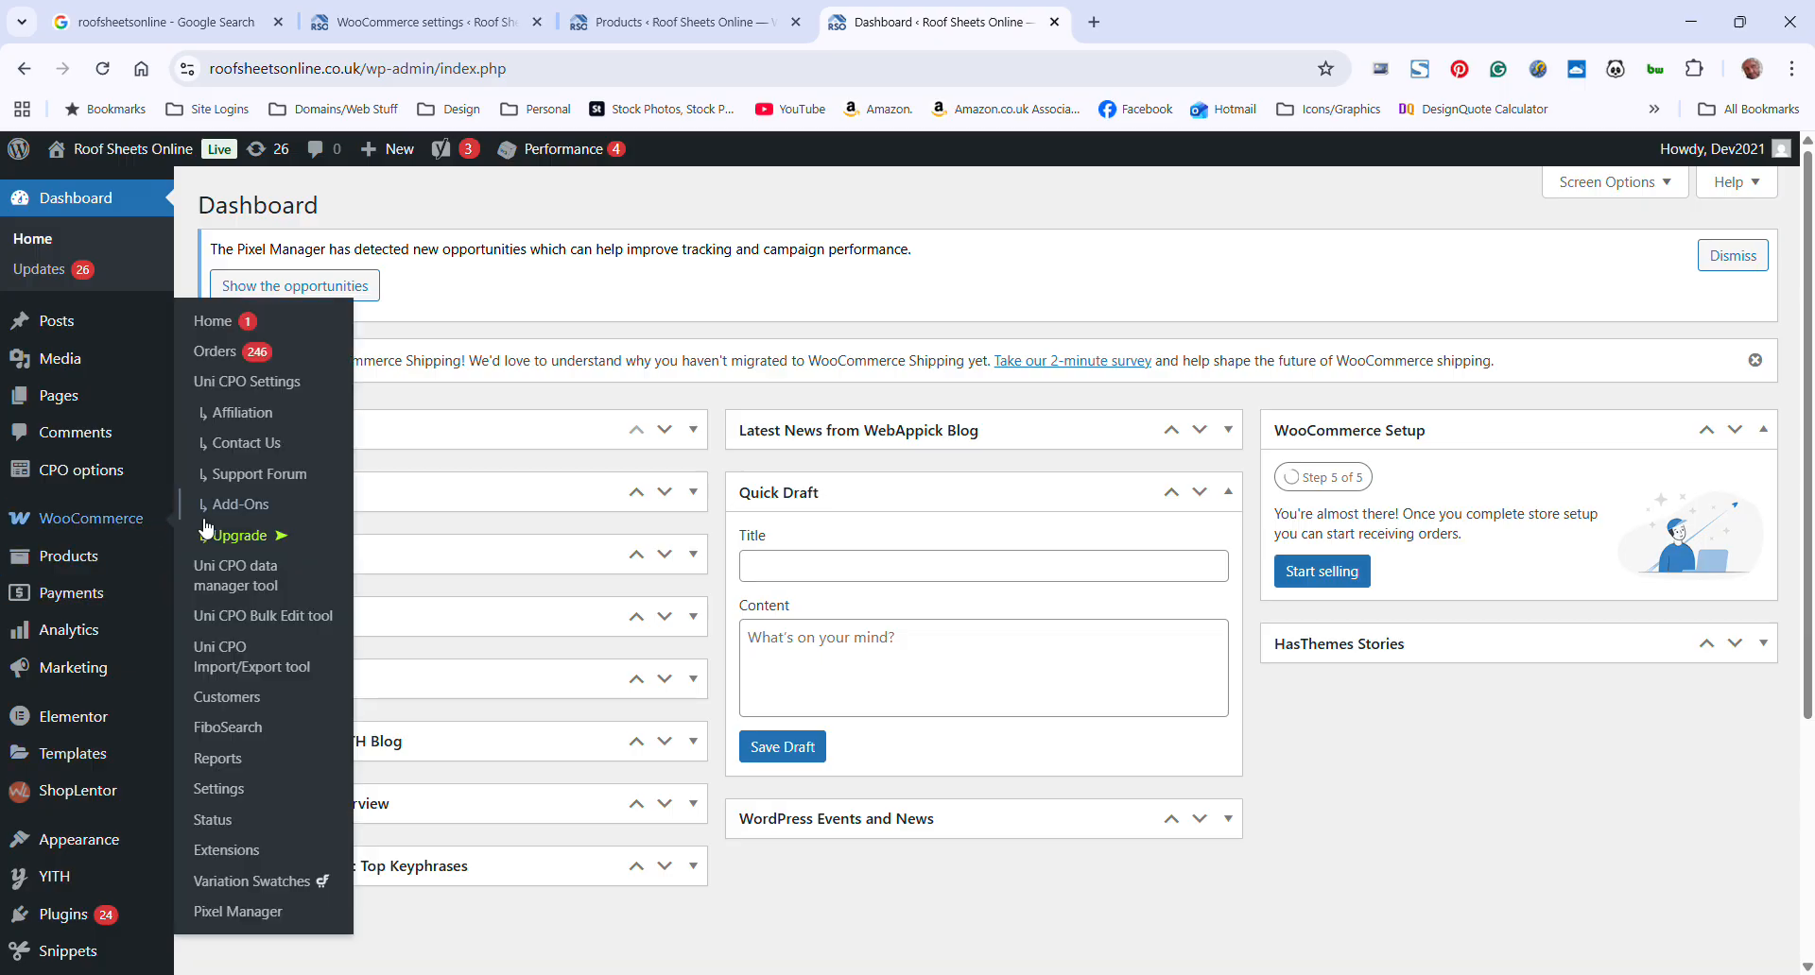
{"action": "left_click", "coordinate": [235, 799]}
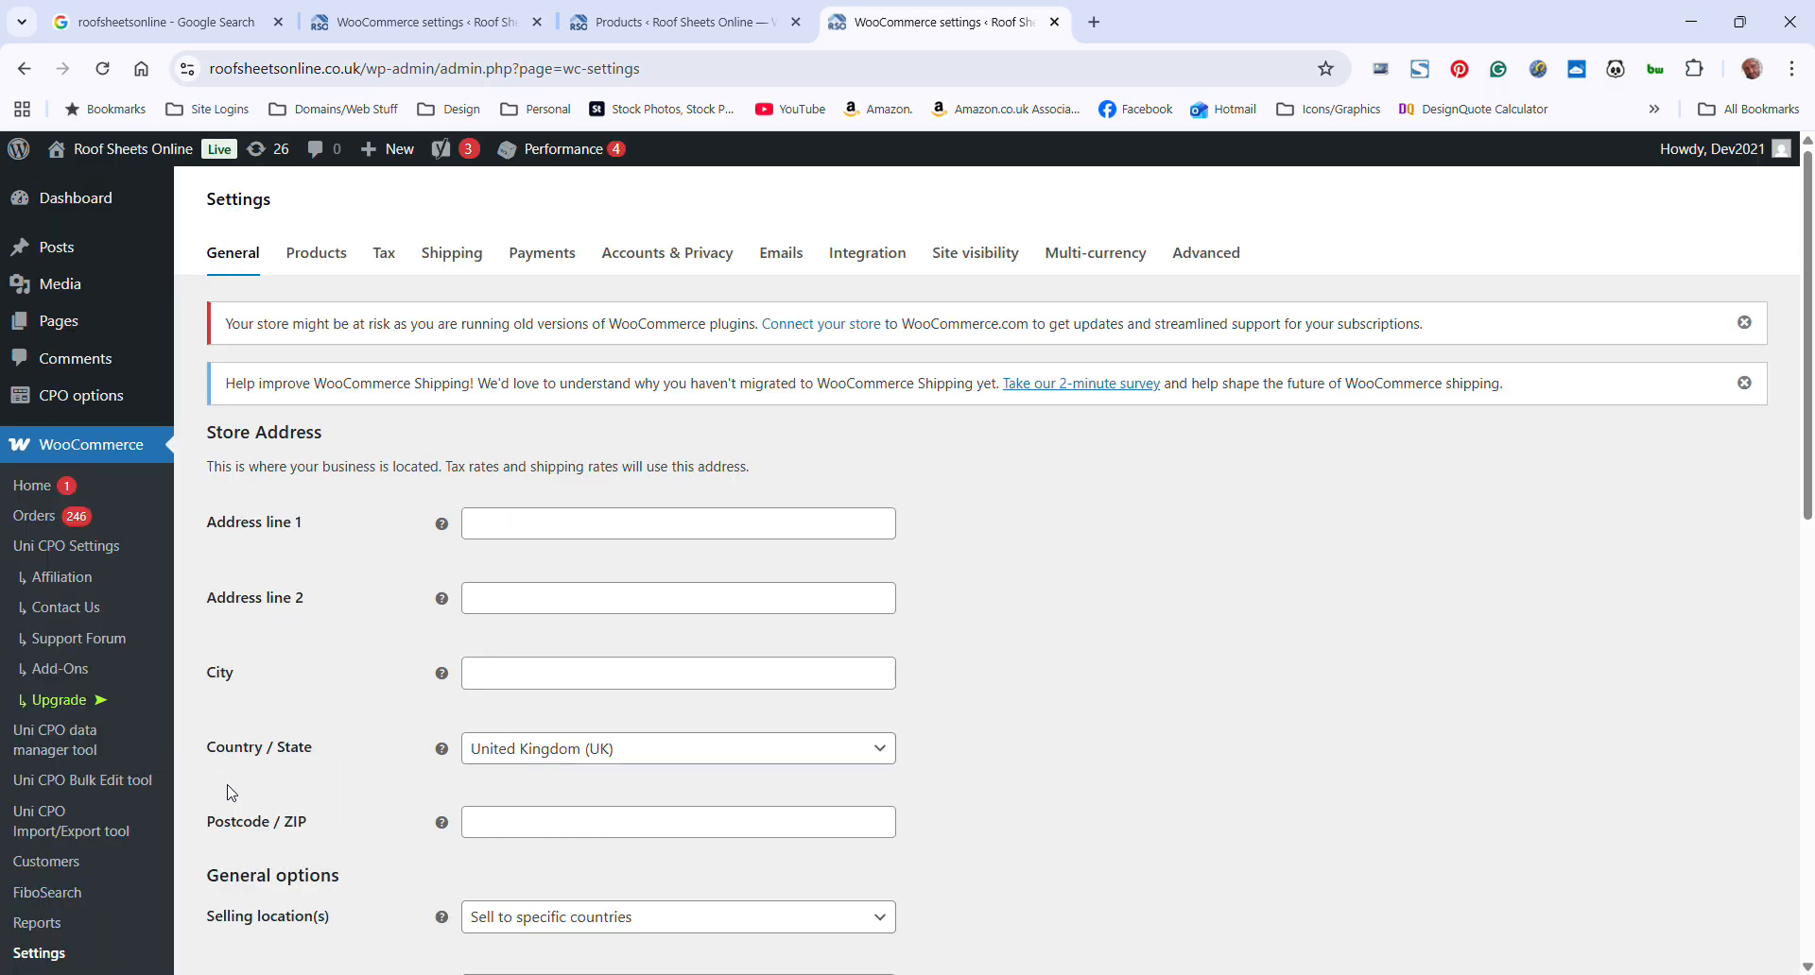
{"action": "left_click", "coordinate": [458, 268]}
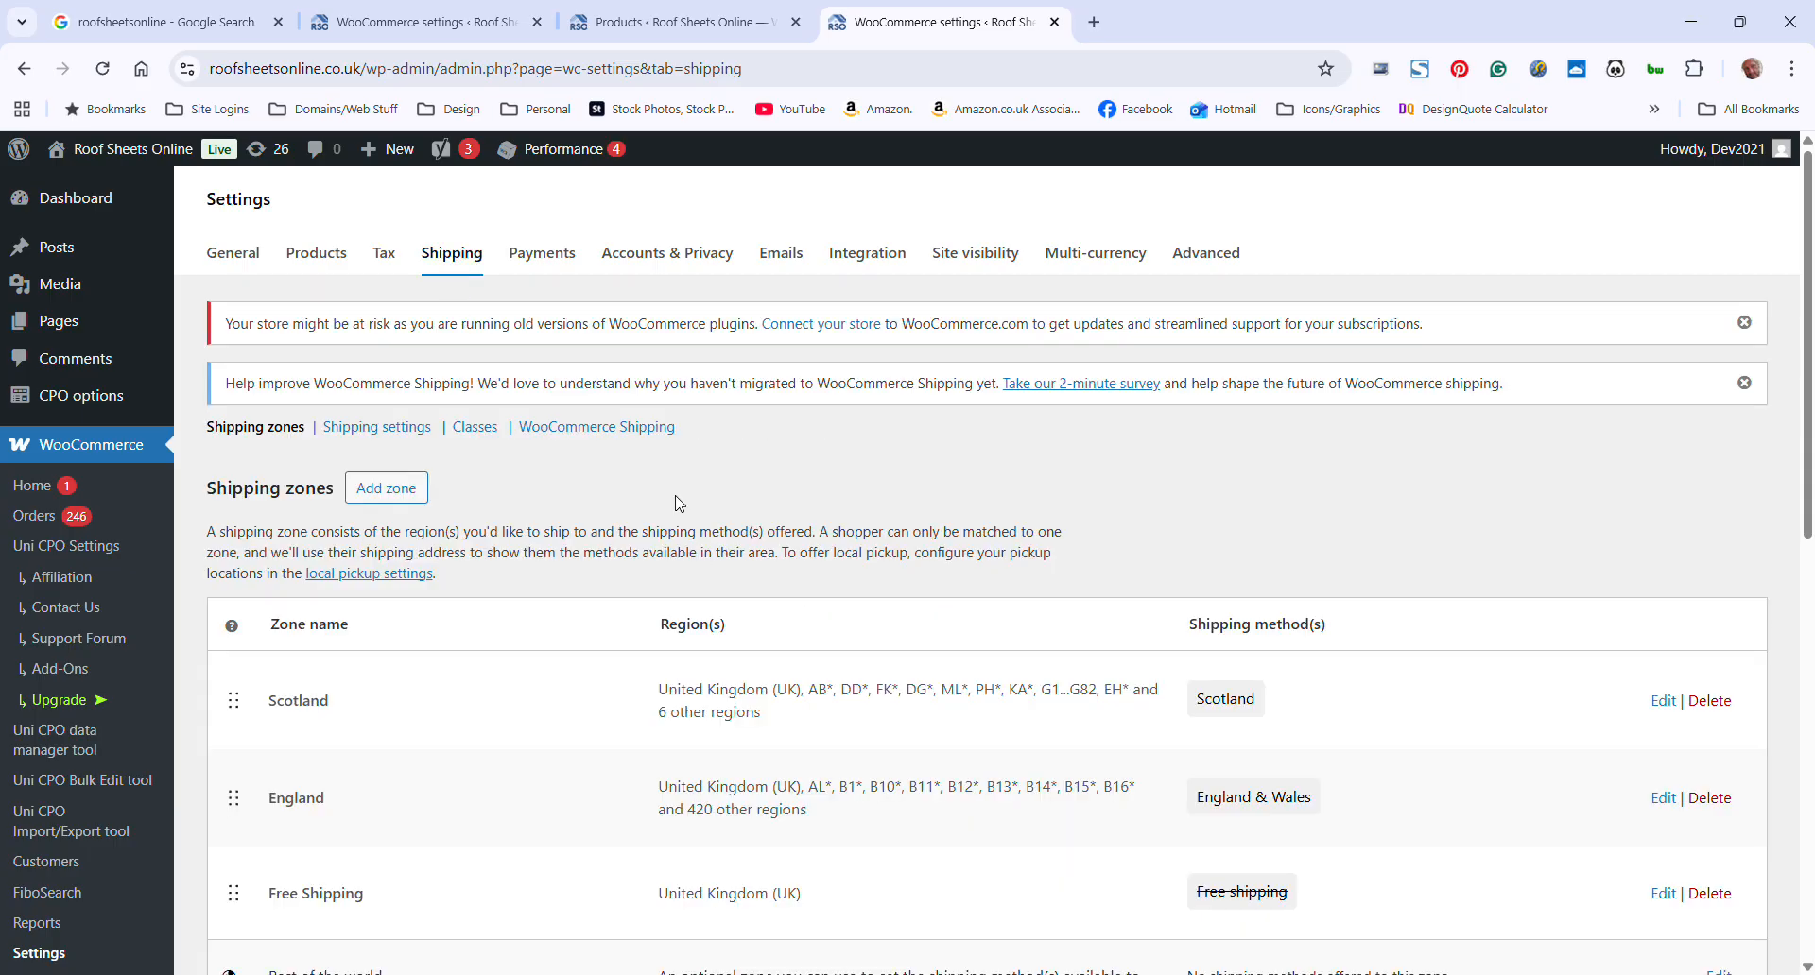
{"action": "scroll", "coordinate": [682, 497], "scroll_direction": "down", "scroll_amount": 2}
{"action": "scroll", "coordinate": [643, 497], "scroll_direction": "down", "scroll_amount": 1}
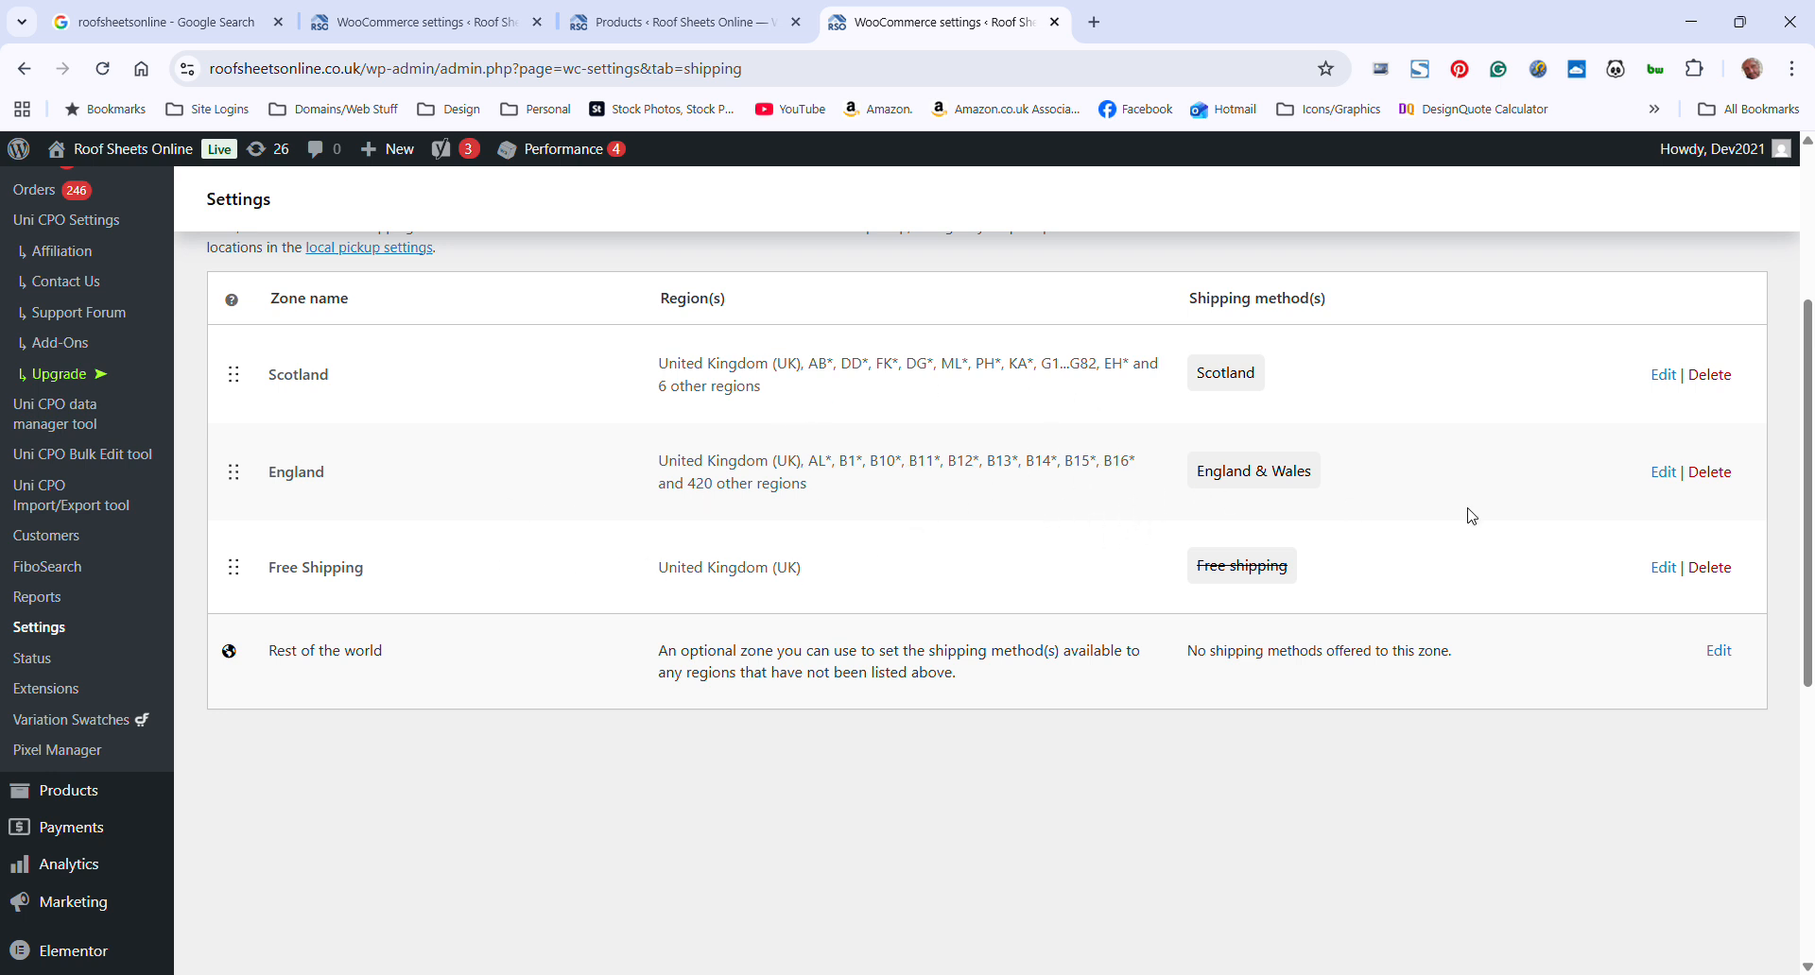
Open the England shipping zone and examine its postcode regions and shipping methods
{"action": "left_click", "coordinate": [1663, 473]}
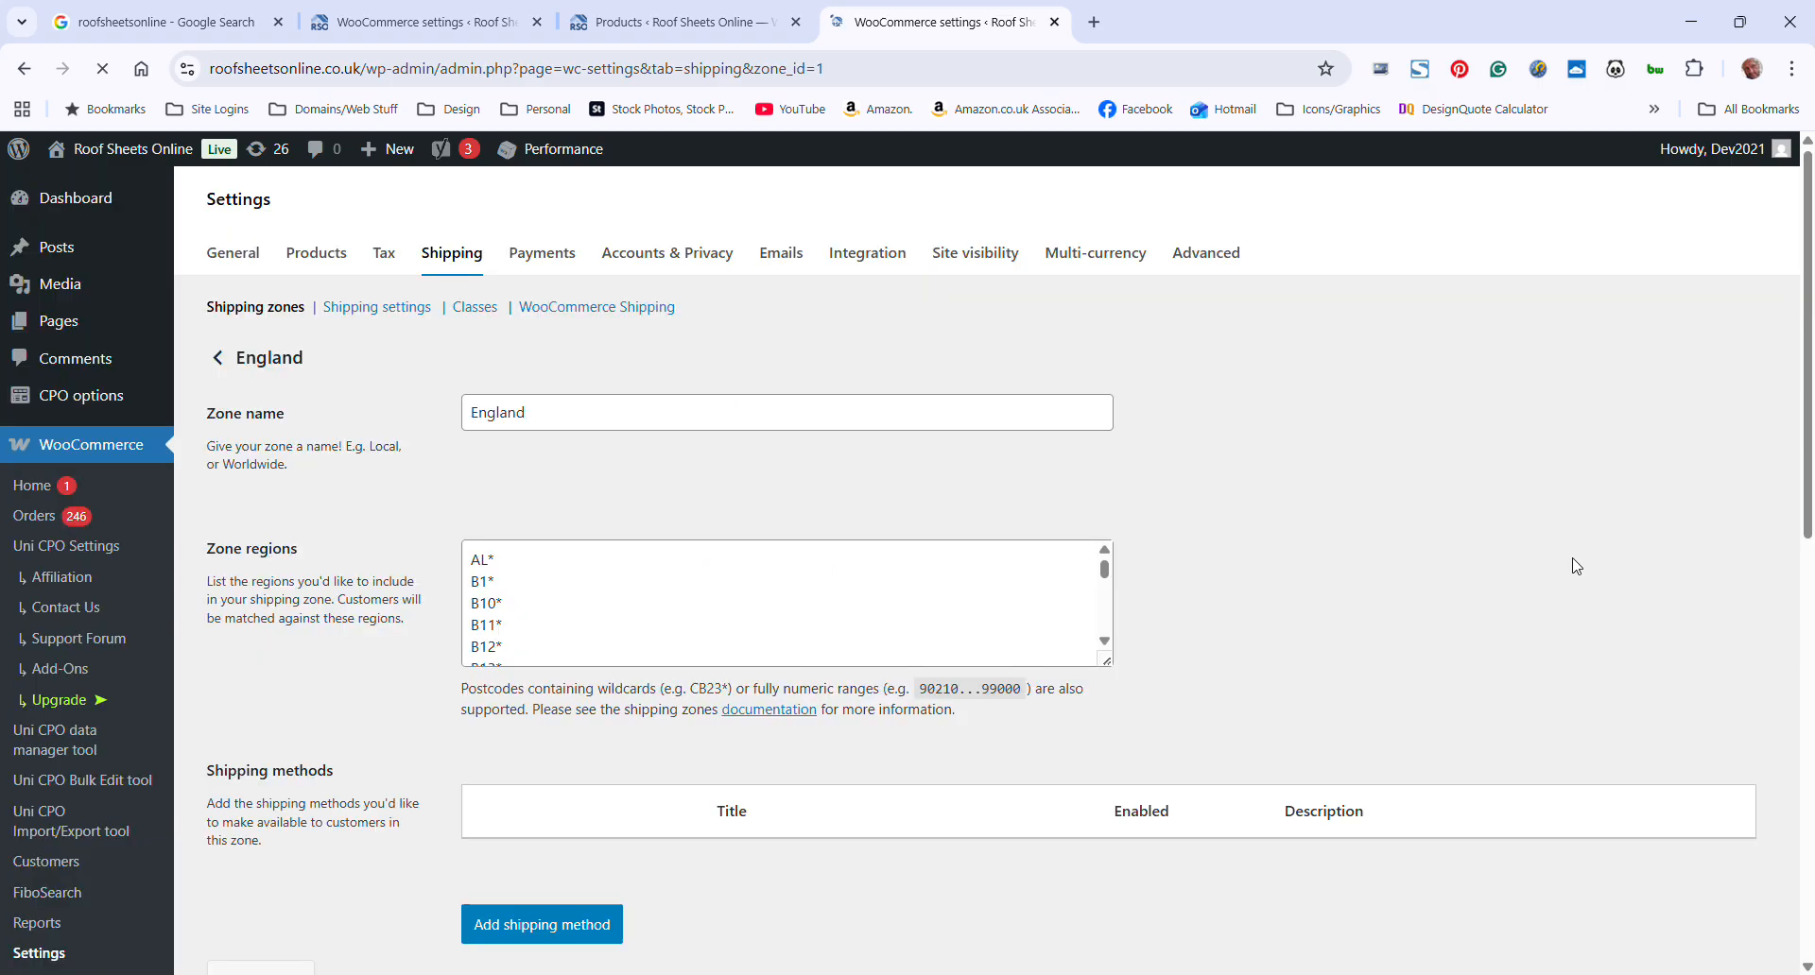
{"action": "scroll", "coordinate": [898, 596], "scroll_direction": "down", "scroll_amount": 3}
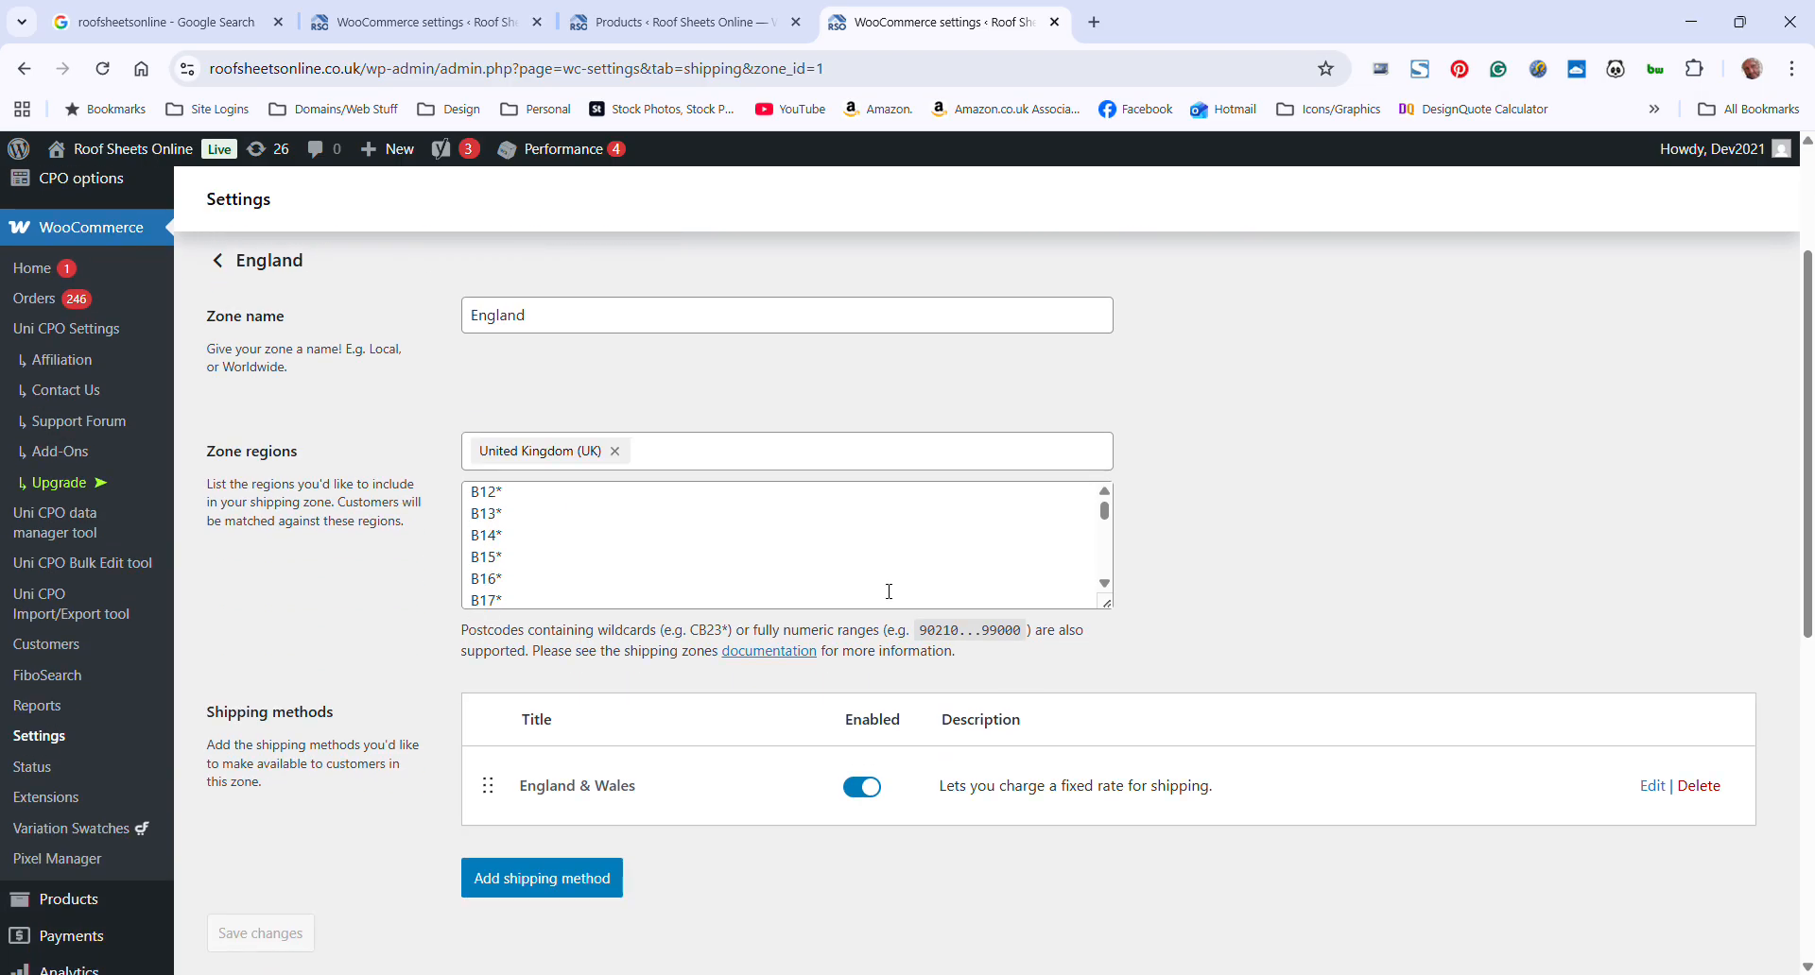
{"action": "scroll", "coordinate": [520, 561], "scroll_direction": "down", "scroll_amount": 5}
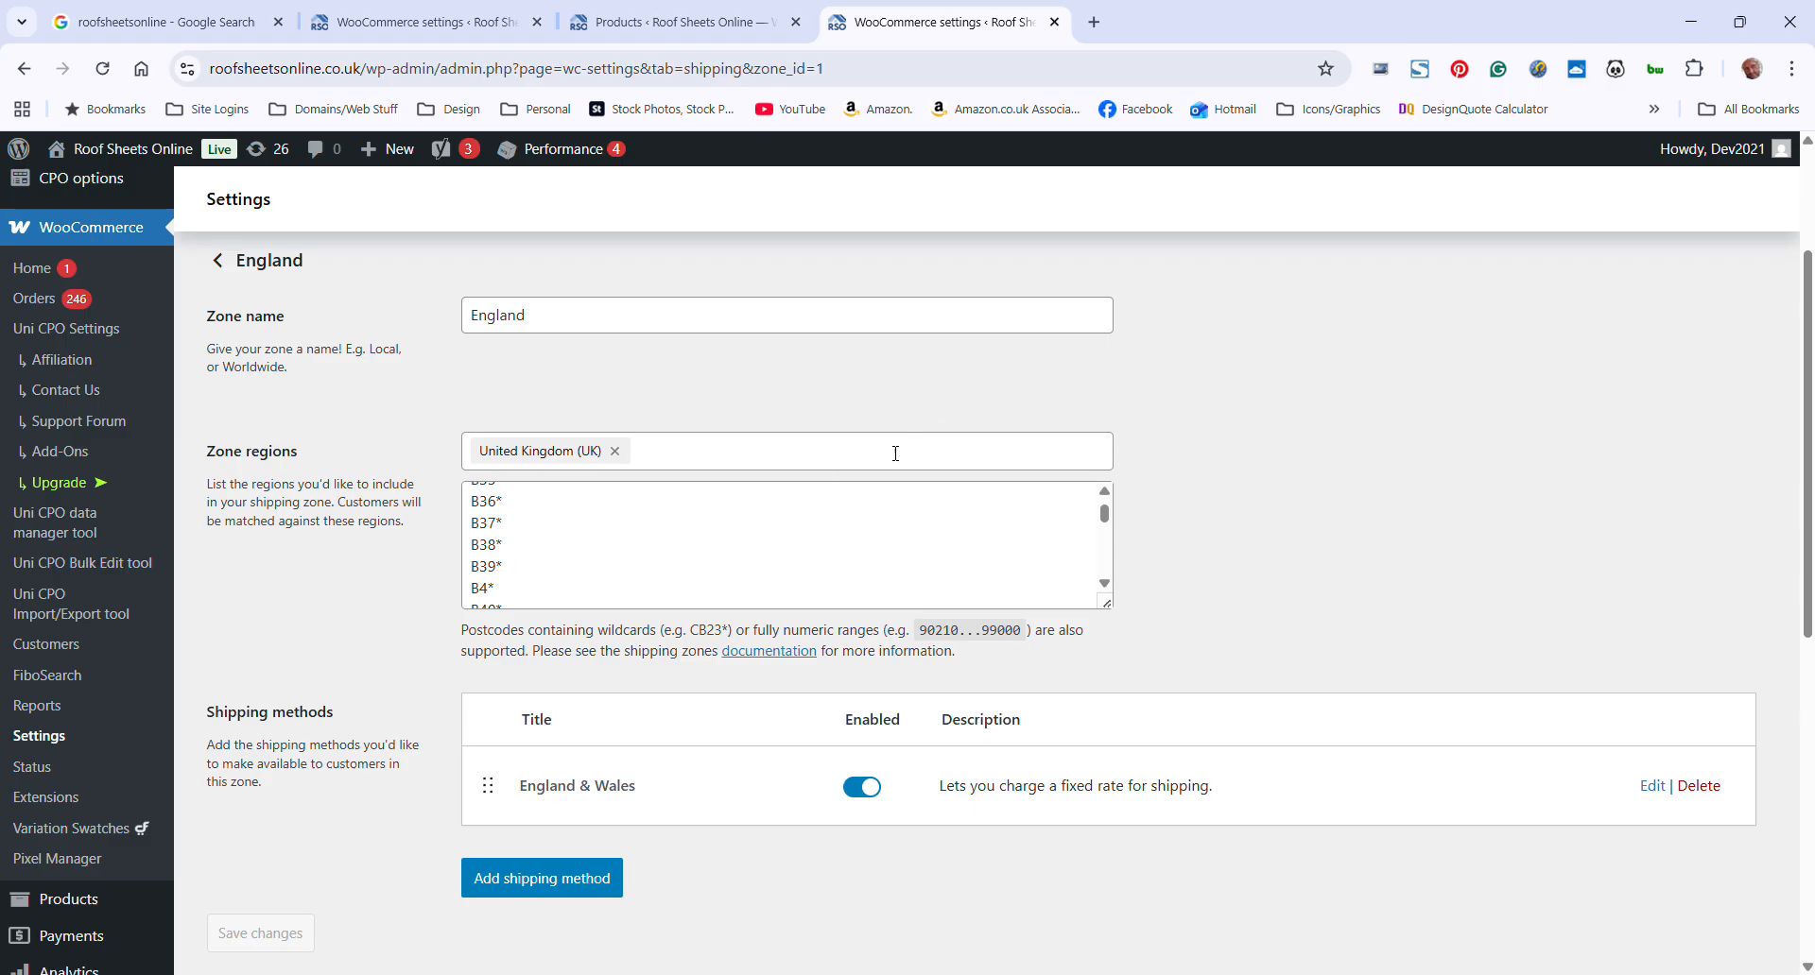
{"action": "scroll", "coordinate": [1032, 656], "scroll_direction": "down", "scroll_amount": 1}
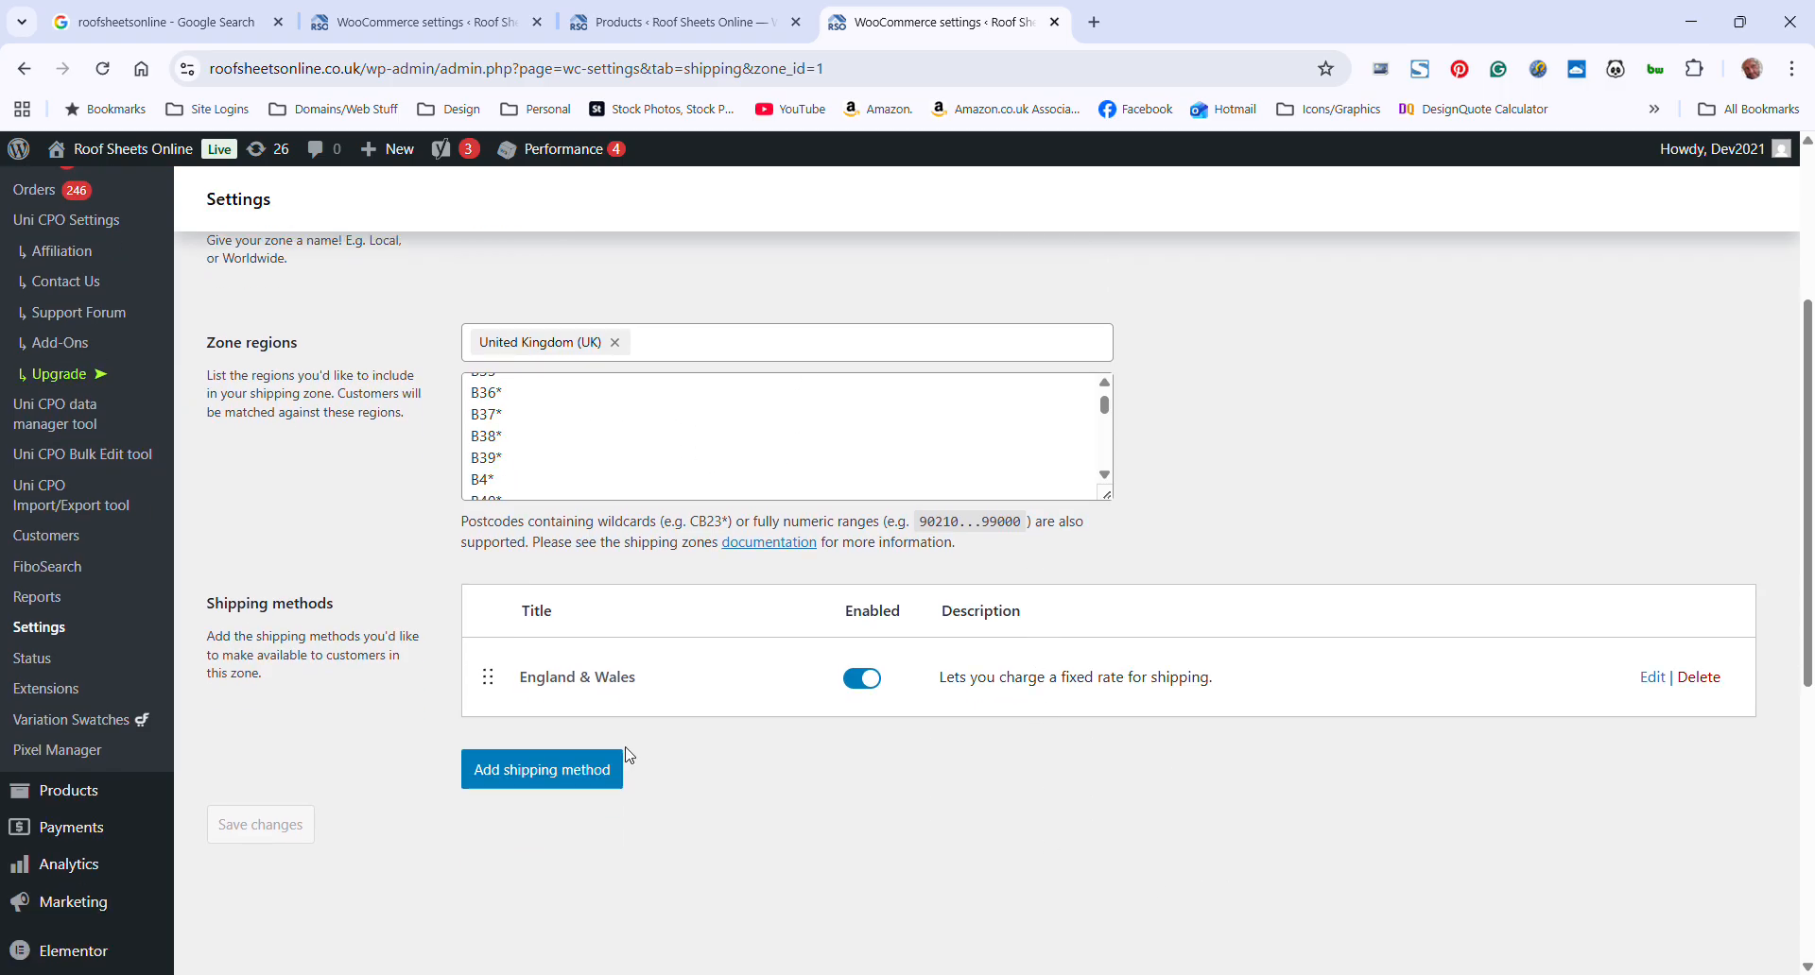
{"action": "scroll", "coordinate": [1367, 696], "scroll_direction": "down", "scroll_amount": 1}
{"action": "scroll", "coordinate": [1229, 747], "scroll_direction": "up", "scroll_amount": 3}
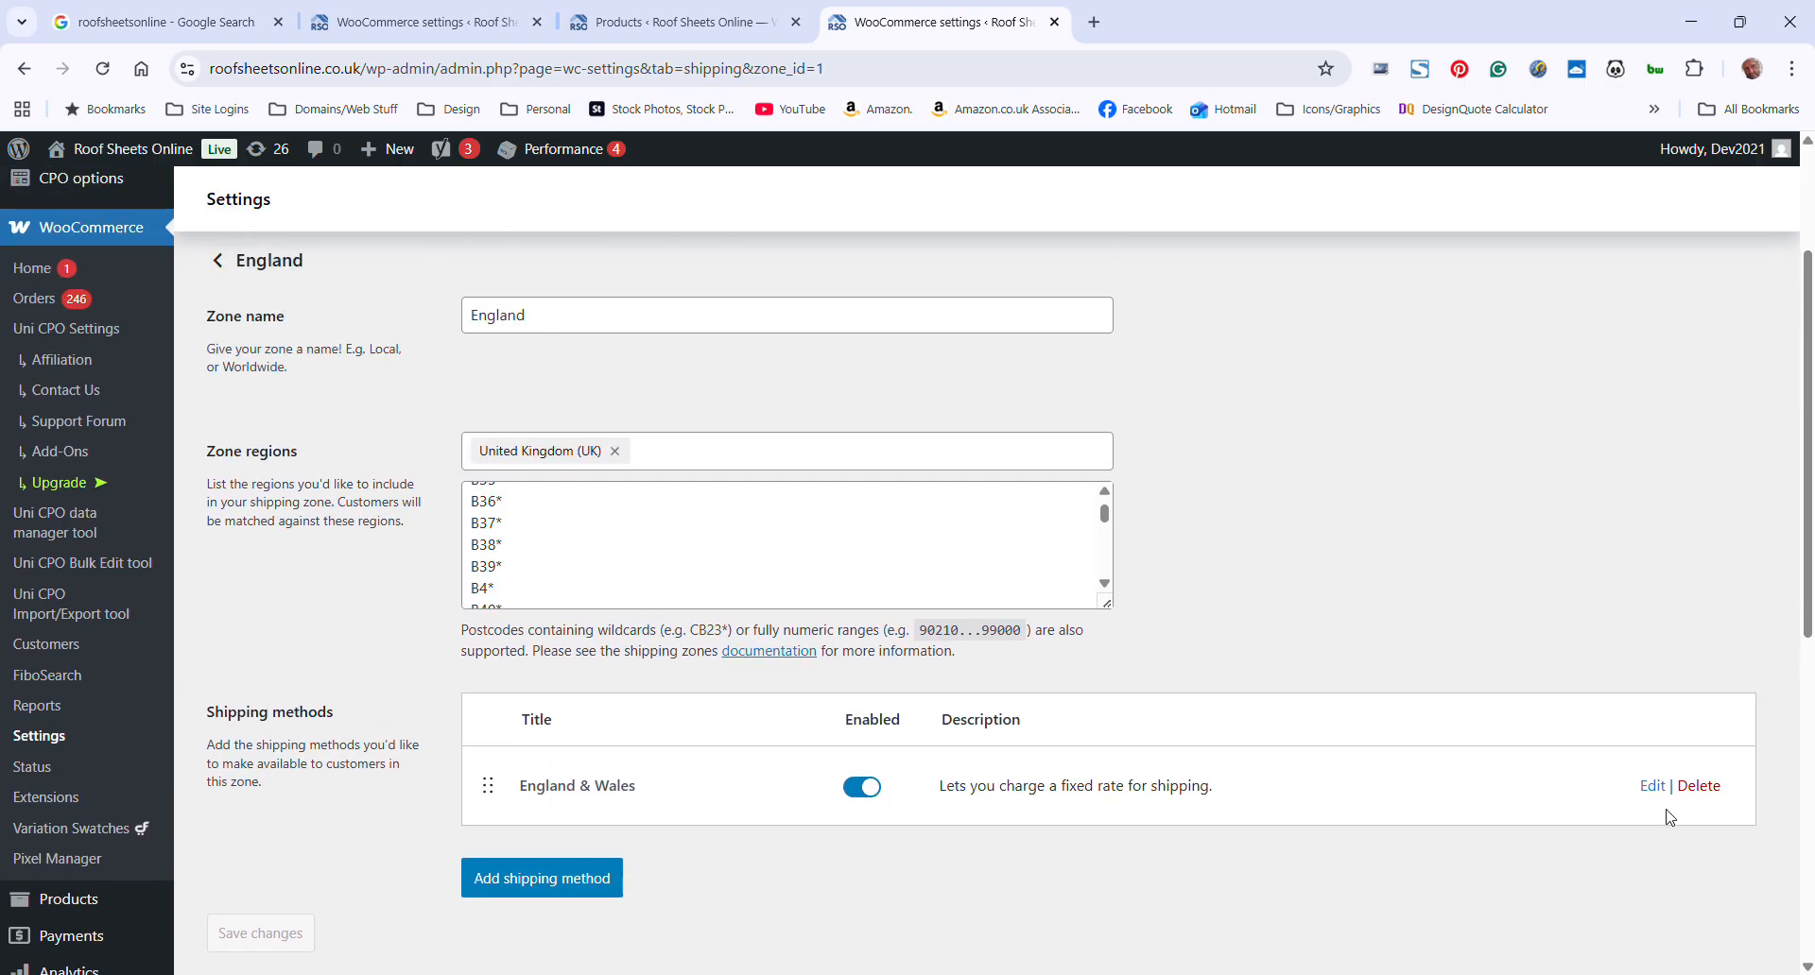
{"action": "scroll", "coordinate": [1644, 813], "scroll_direction": "down", "scroll_amount": 1}
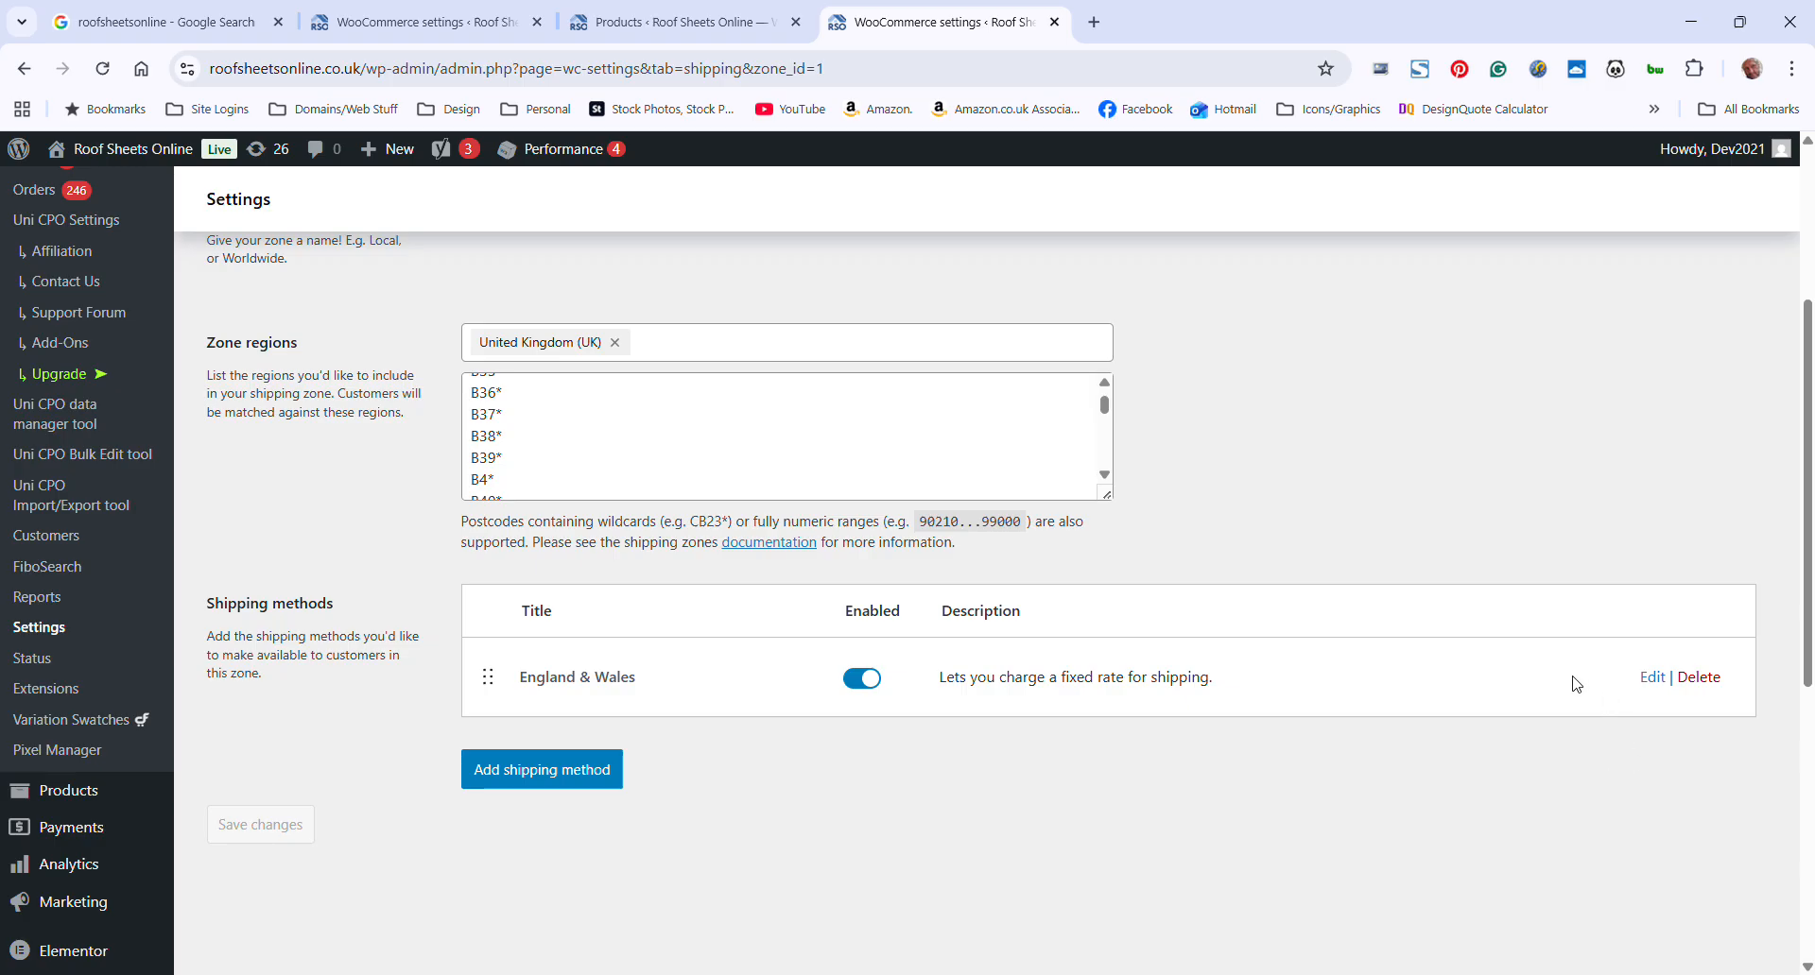
View the shipping class costs of the England & Wales flat rate and close its setup without saving
{"action": "left_click", "coordinate": [1653, 677]}
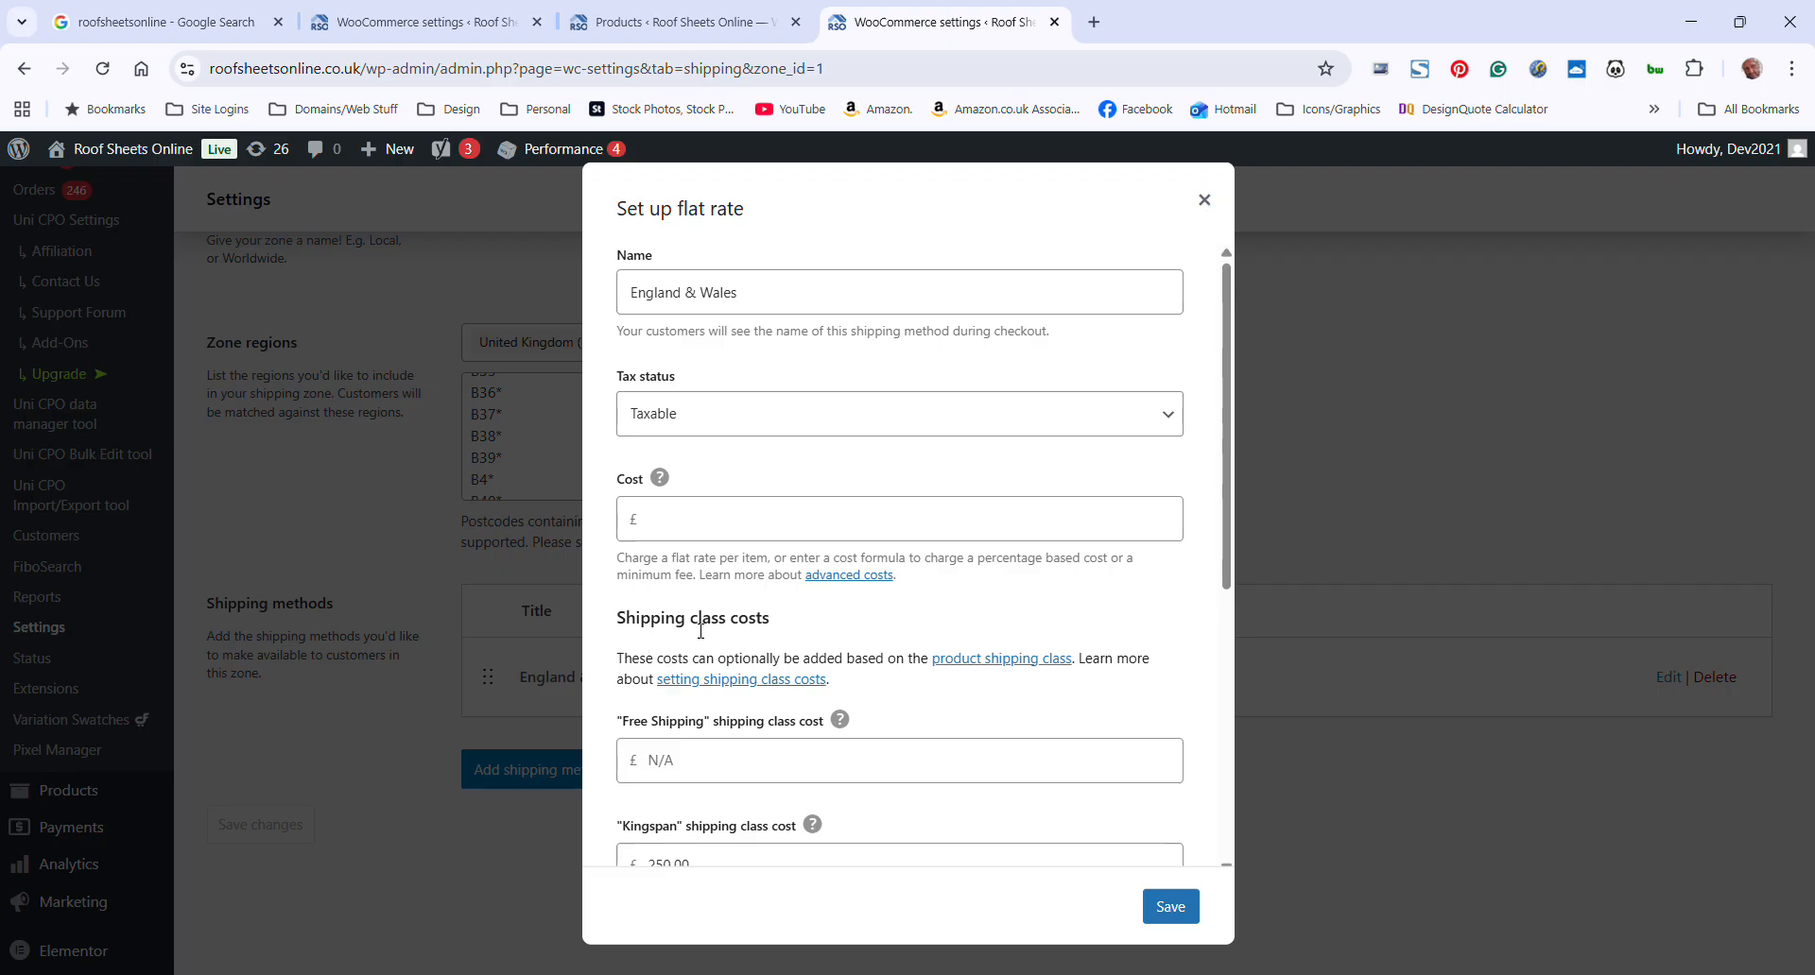
{"action": "scroll", "coordinate": [713, 690], "scroll_direction": "down", "scroll_amount": 2}
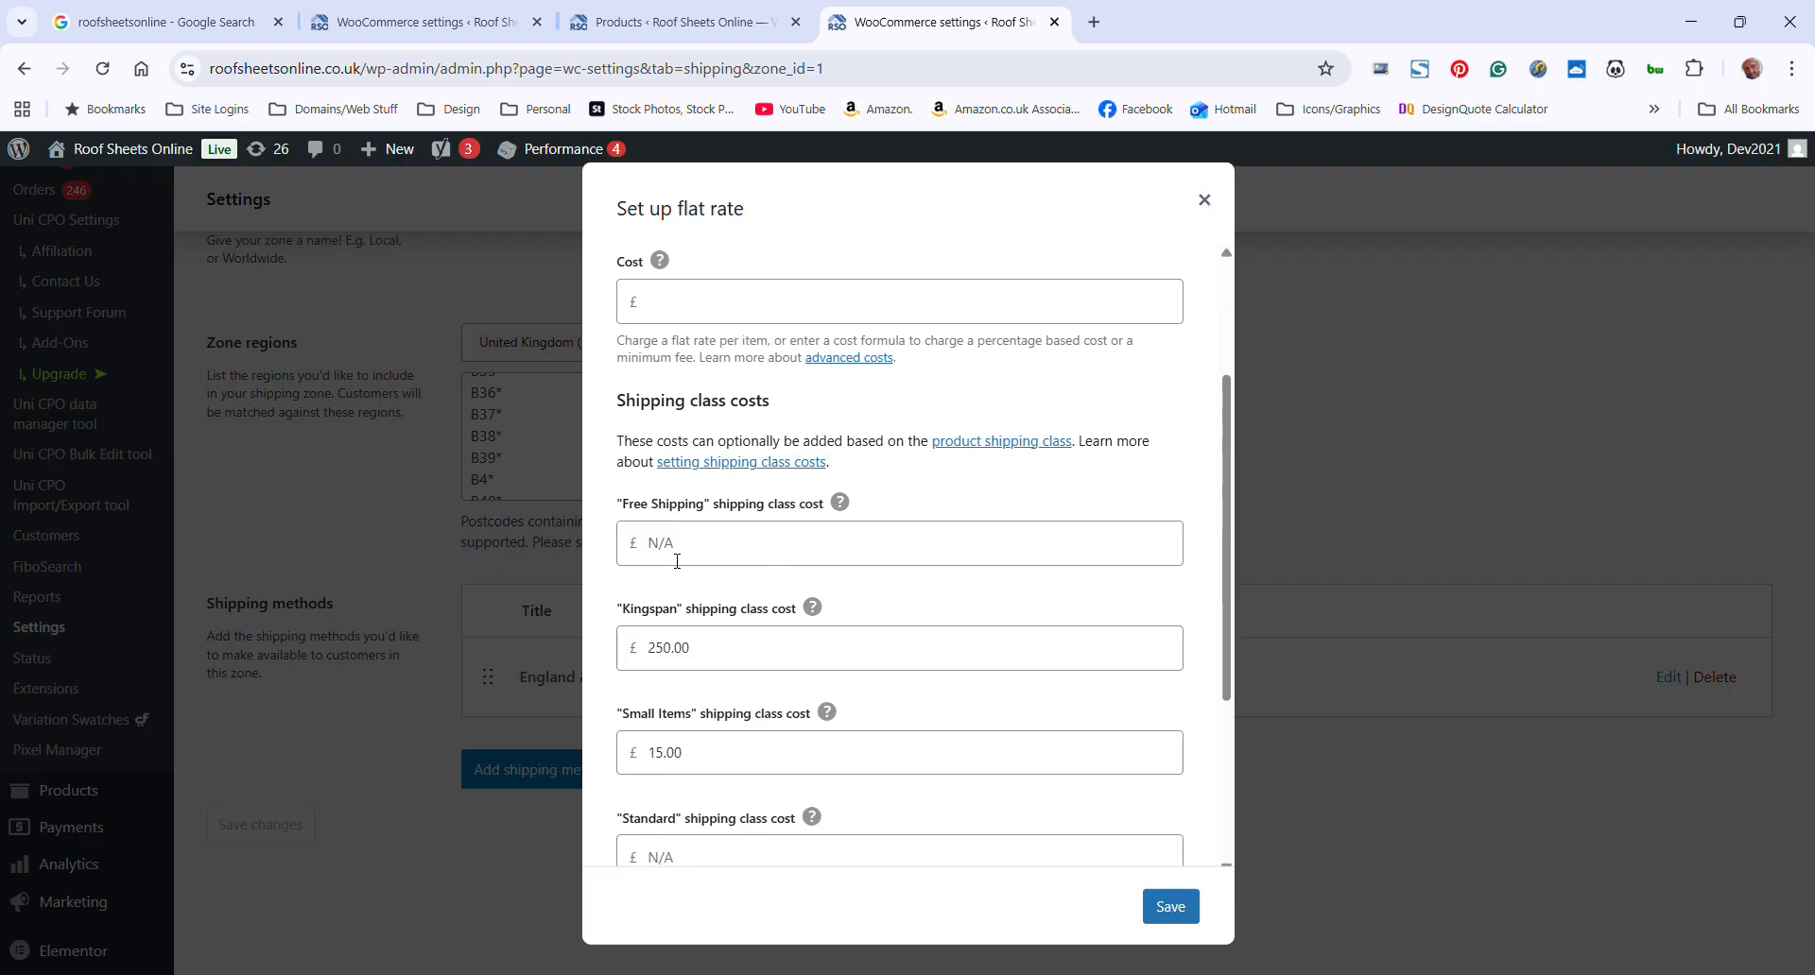
{"action": "scroll", "coordinate": [740, 766], "scroll_direction": "down", "scroll_amount": 1}
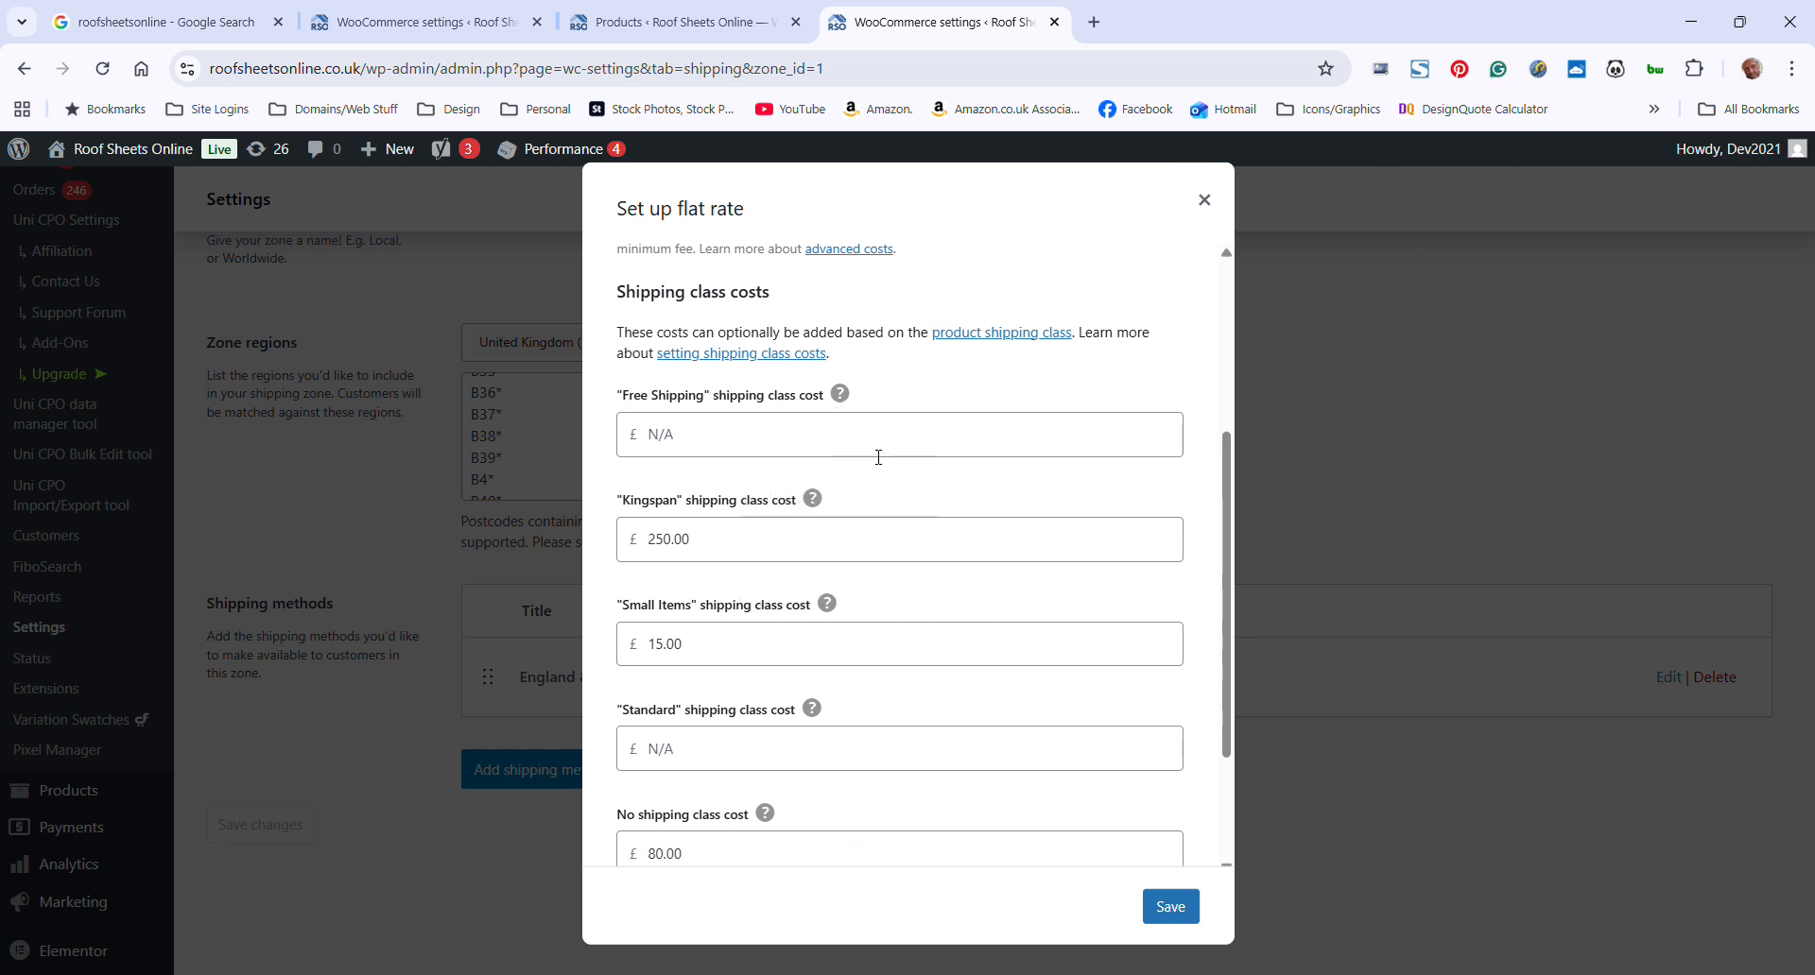
{"action": "left_click", "coordinate": [1204, 199]}
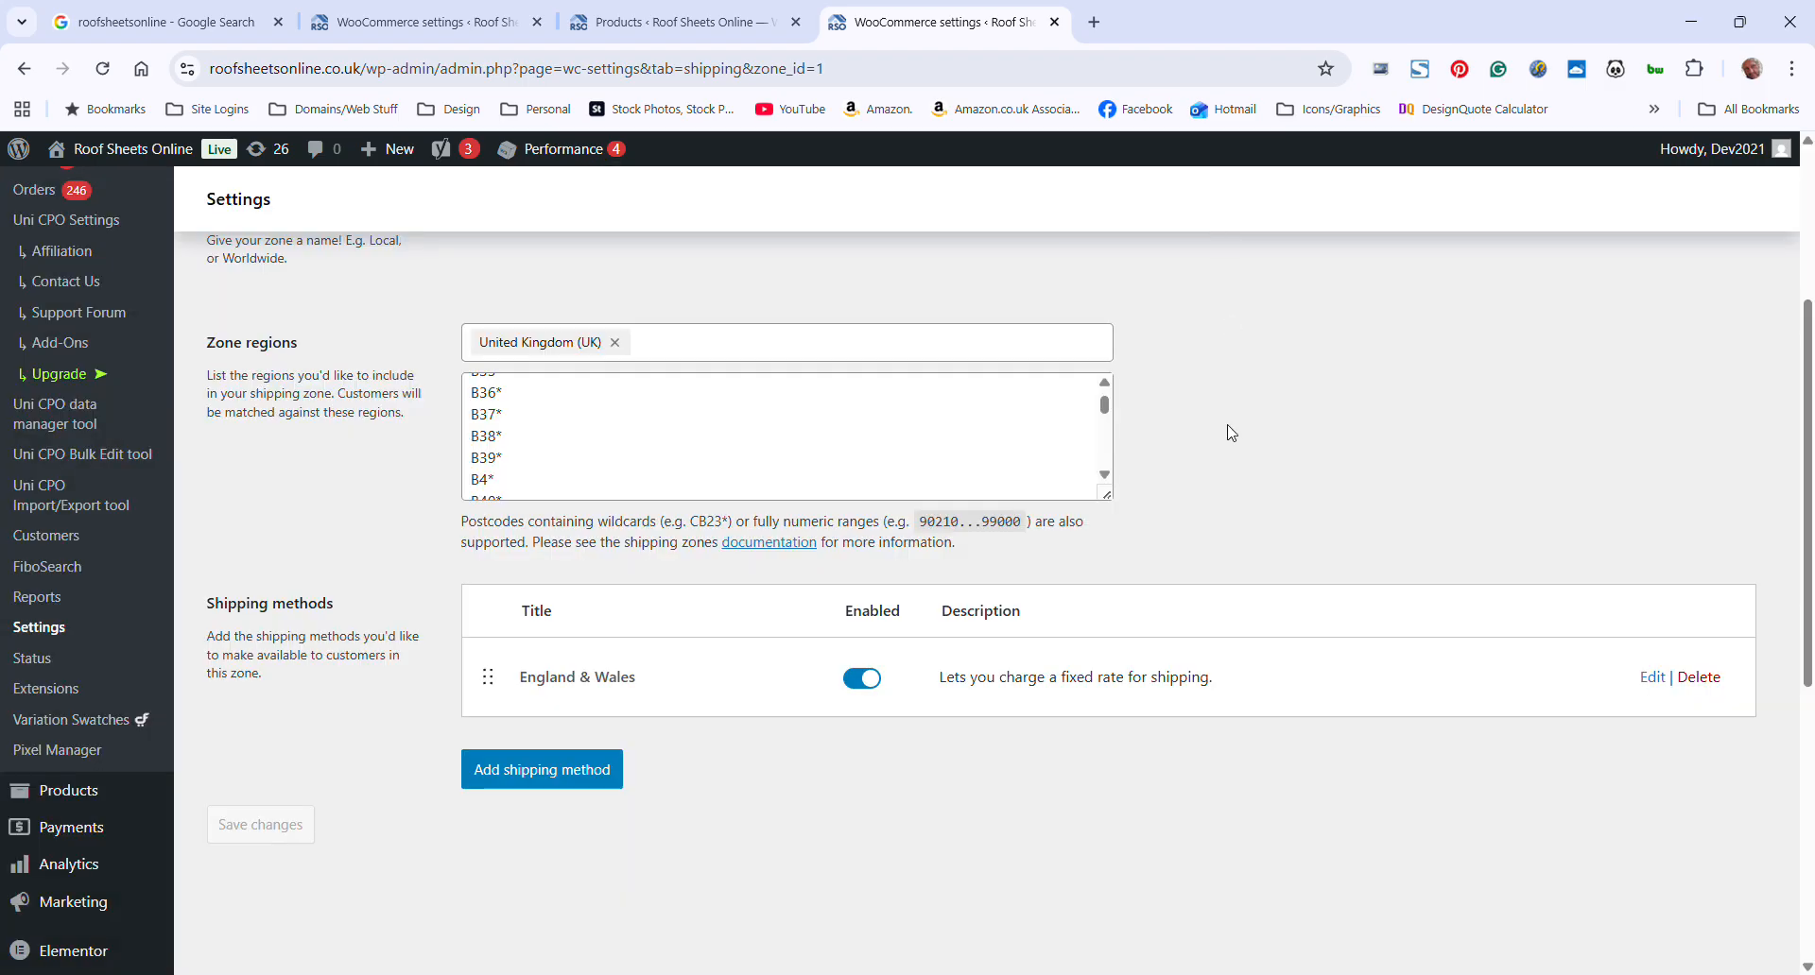
Open the shipping classes list and inspect the Kingspan class's name, slug and description, leaving them unedited
{"action": "scroll", "coordinate": [1233, 437], "scroll_direction": "up", "scroll_amount": 4}
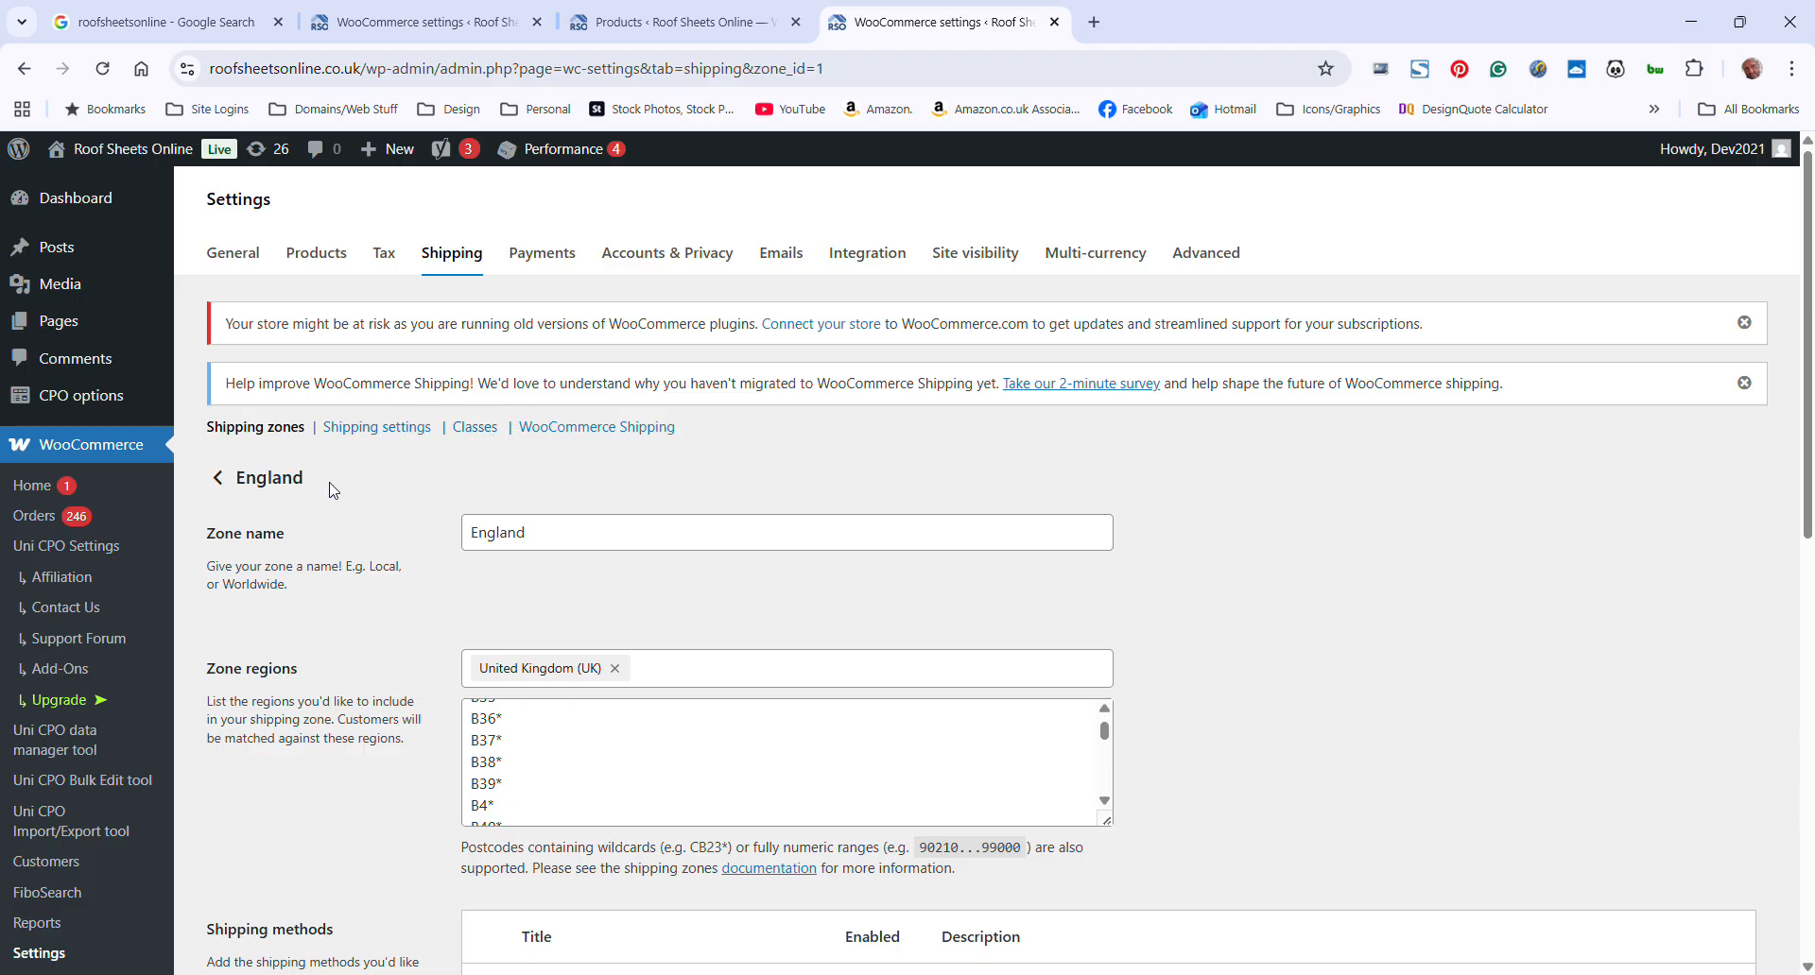
{"action": "left_click", "coordinate": [475, 427]}
{"action": "scroll", "coordinate": [1031, 579], "scroll_direction": "down", "scroll_amount": 1}
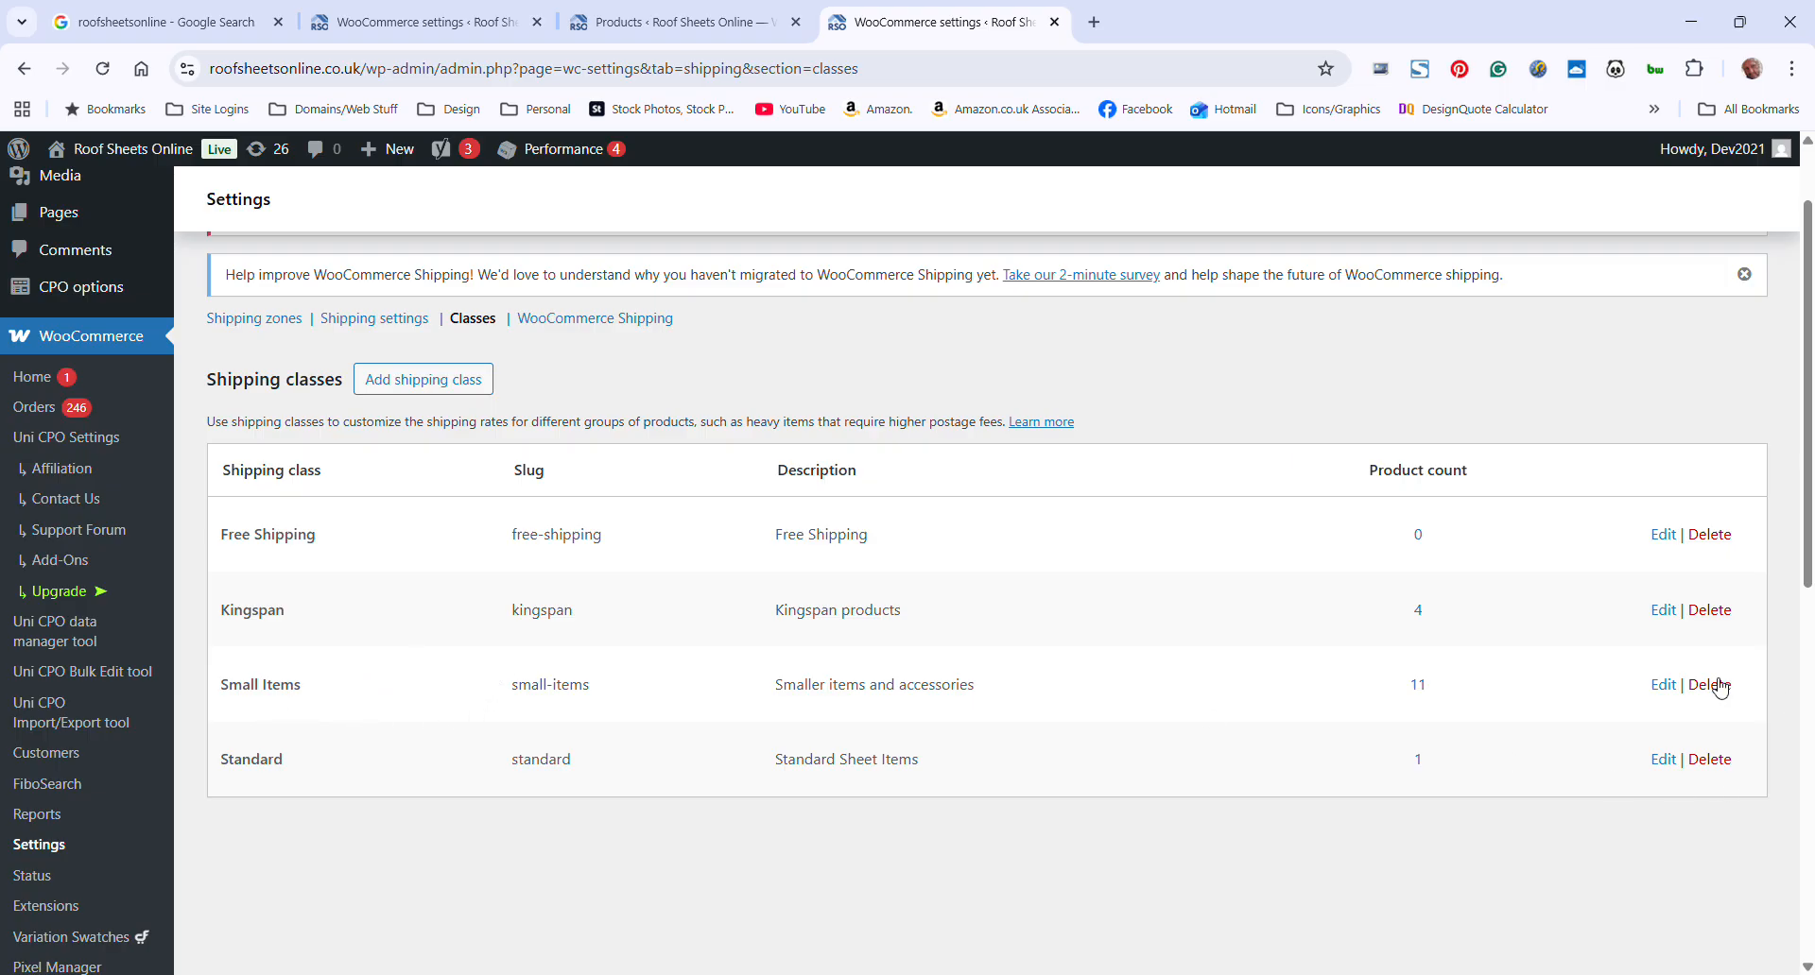
{"action": "left_click", "coordinate": [1667, 610]}
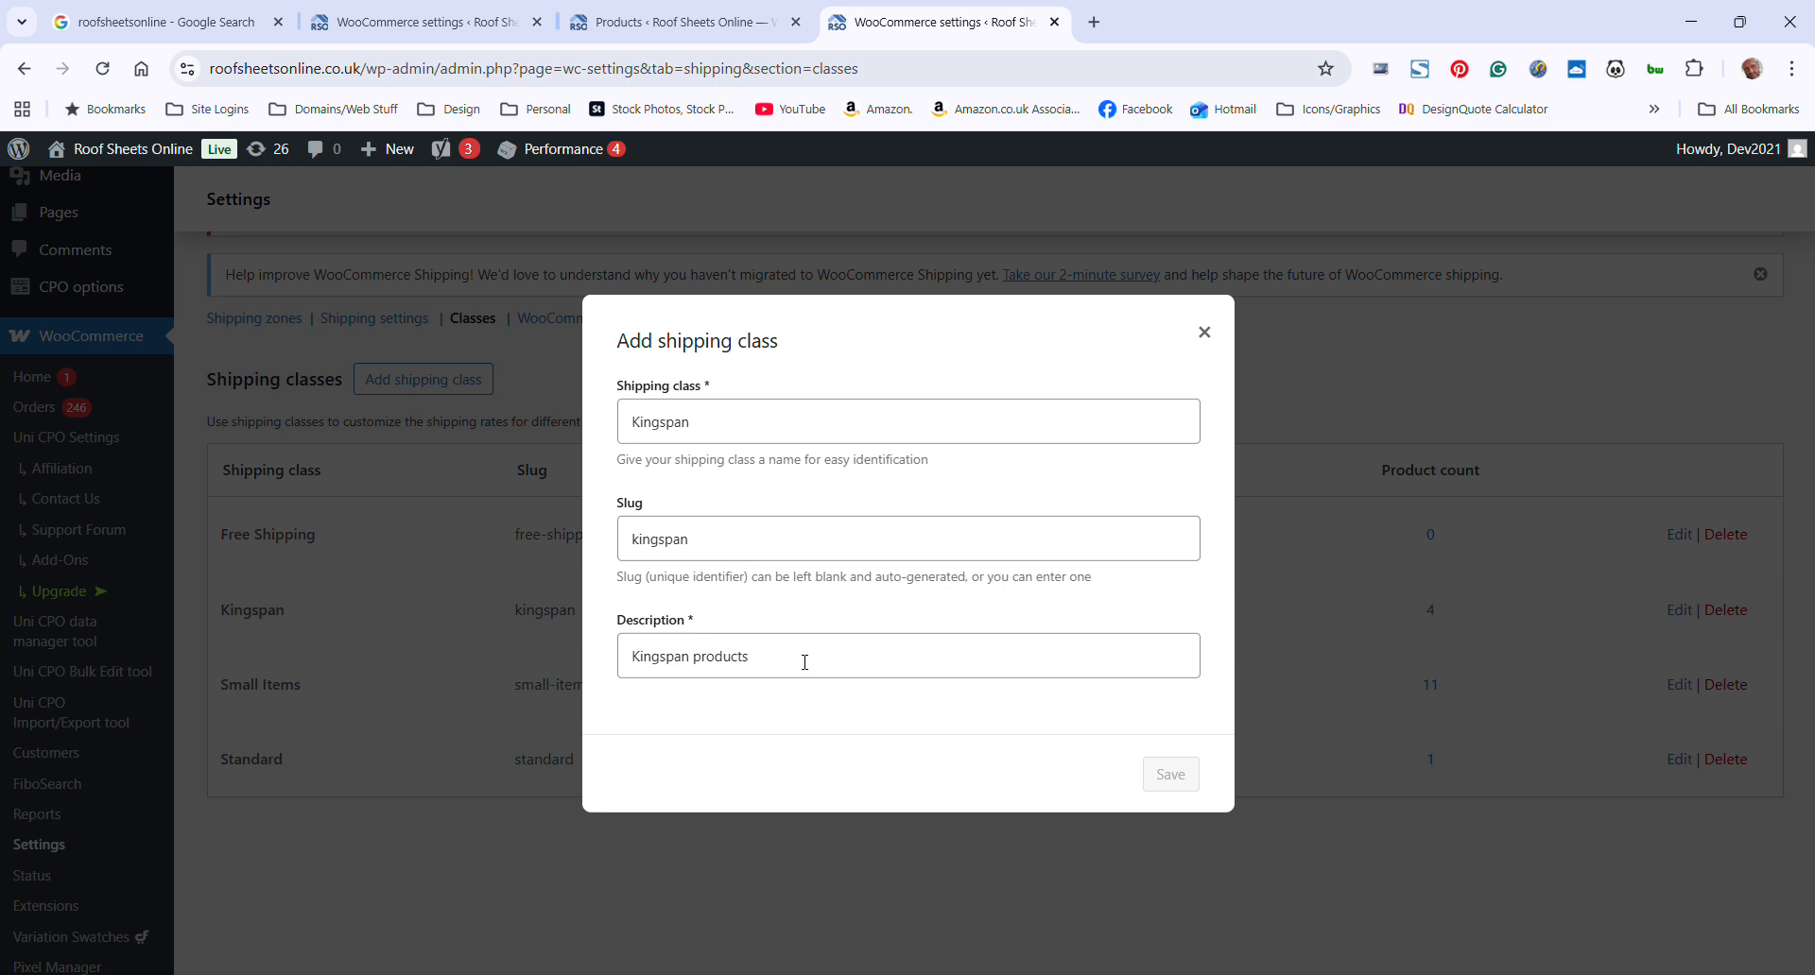
{"action": "left_click", "coordinate": [1204, 333]}
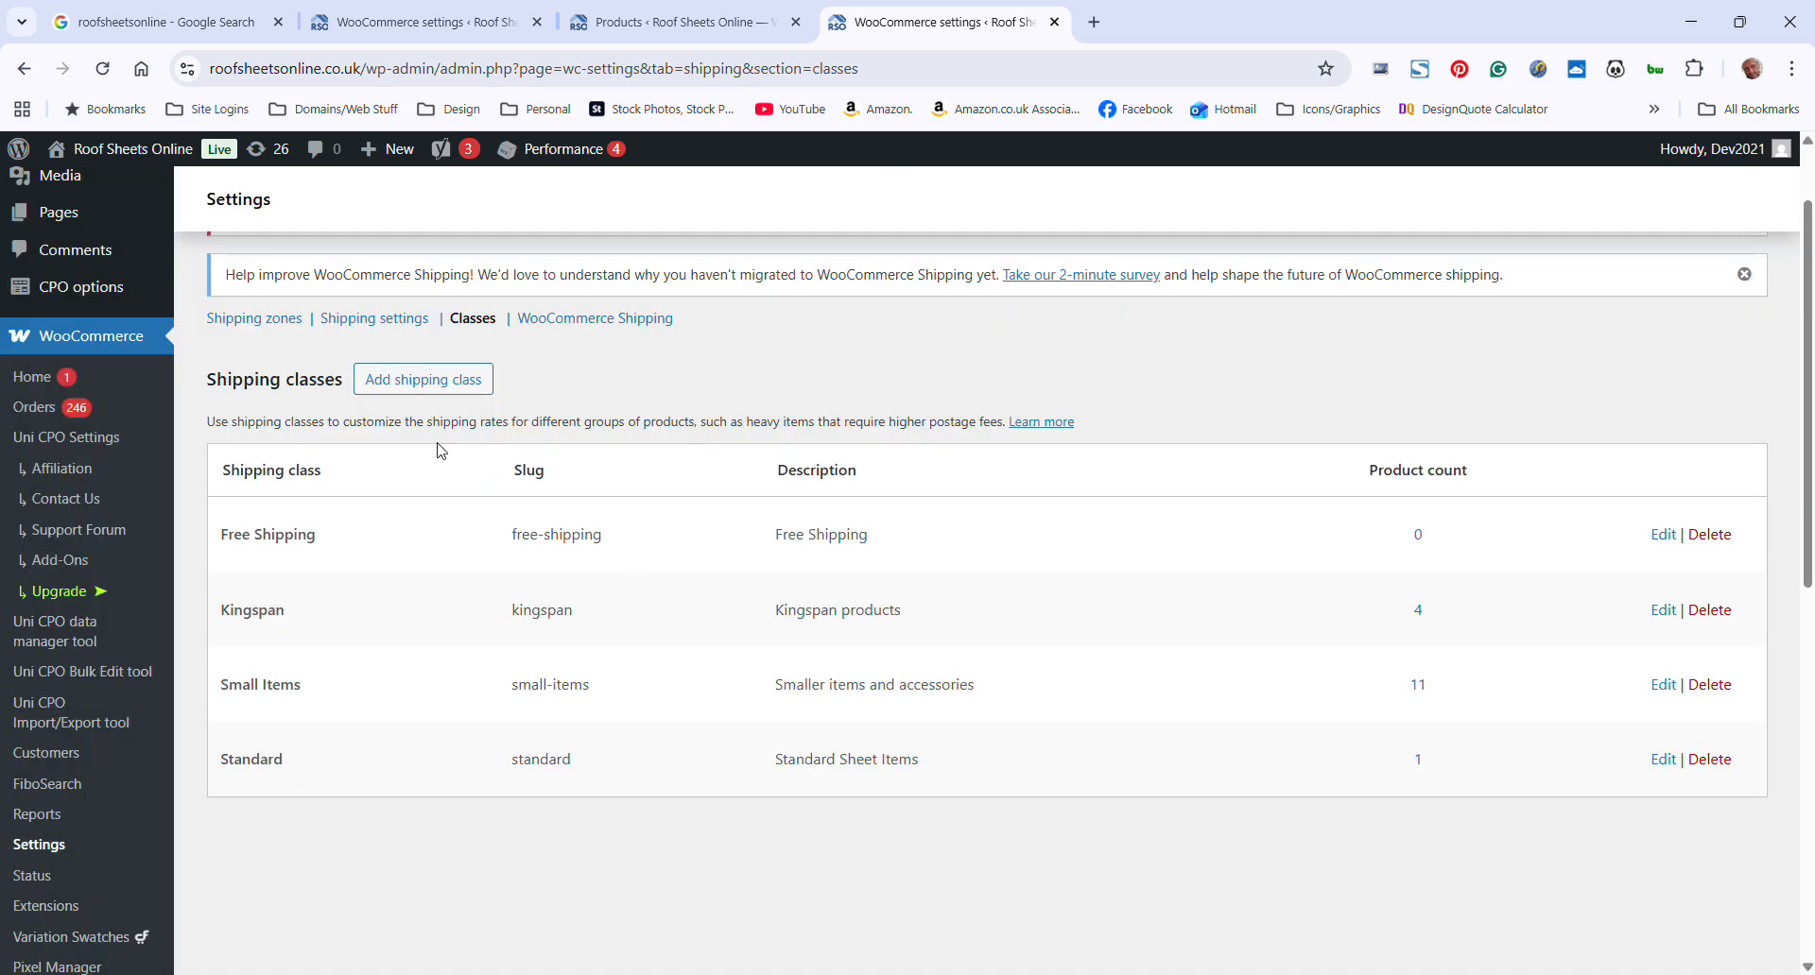
Return to the shipping zones and reopen the England zone to check its regions and shipping methods
{"action": "left_click", "coordinate": [277, 326]}
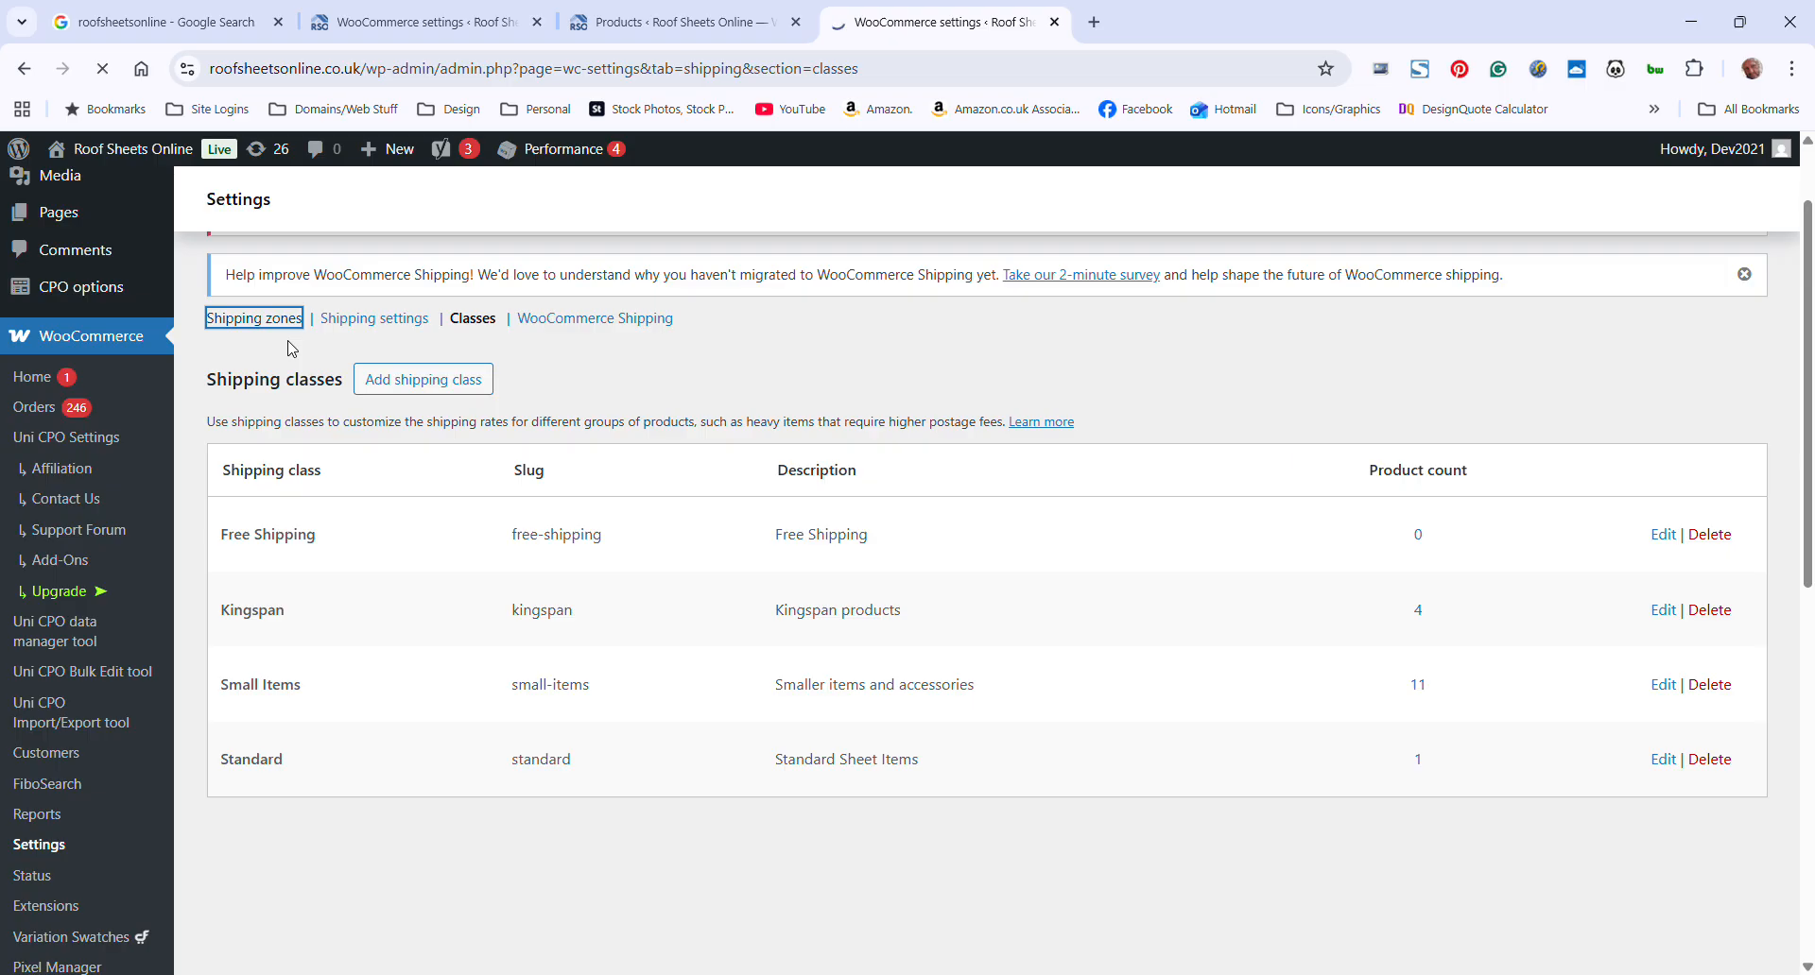
{"action": "scroll", "coordinate": [959, 656], "scroll_direction": "down", "scroll_amount": 4}
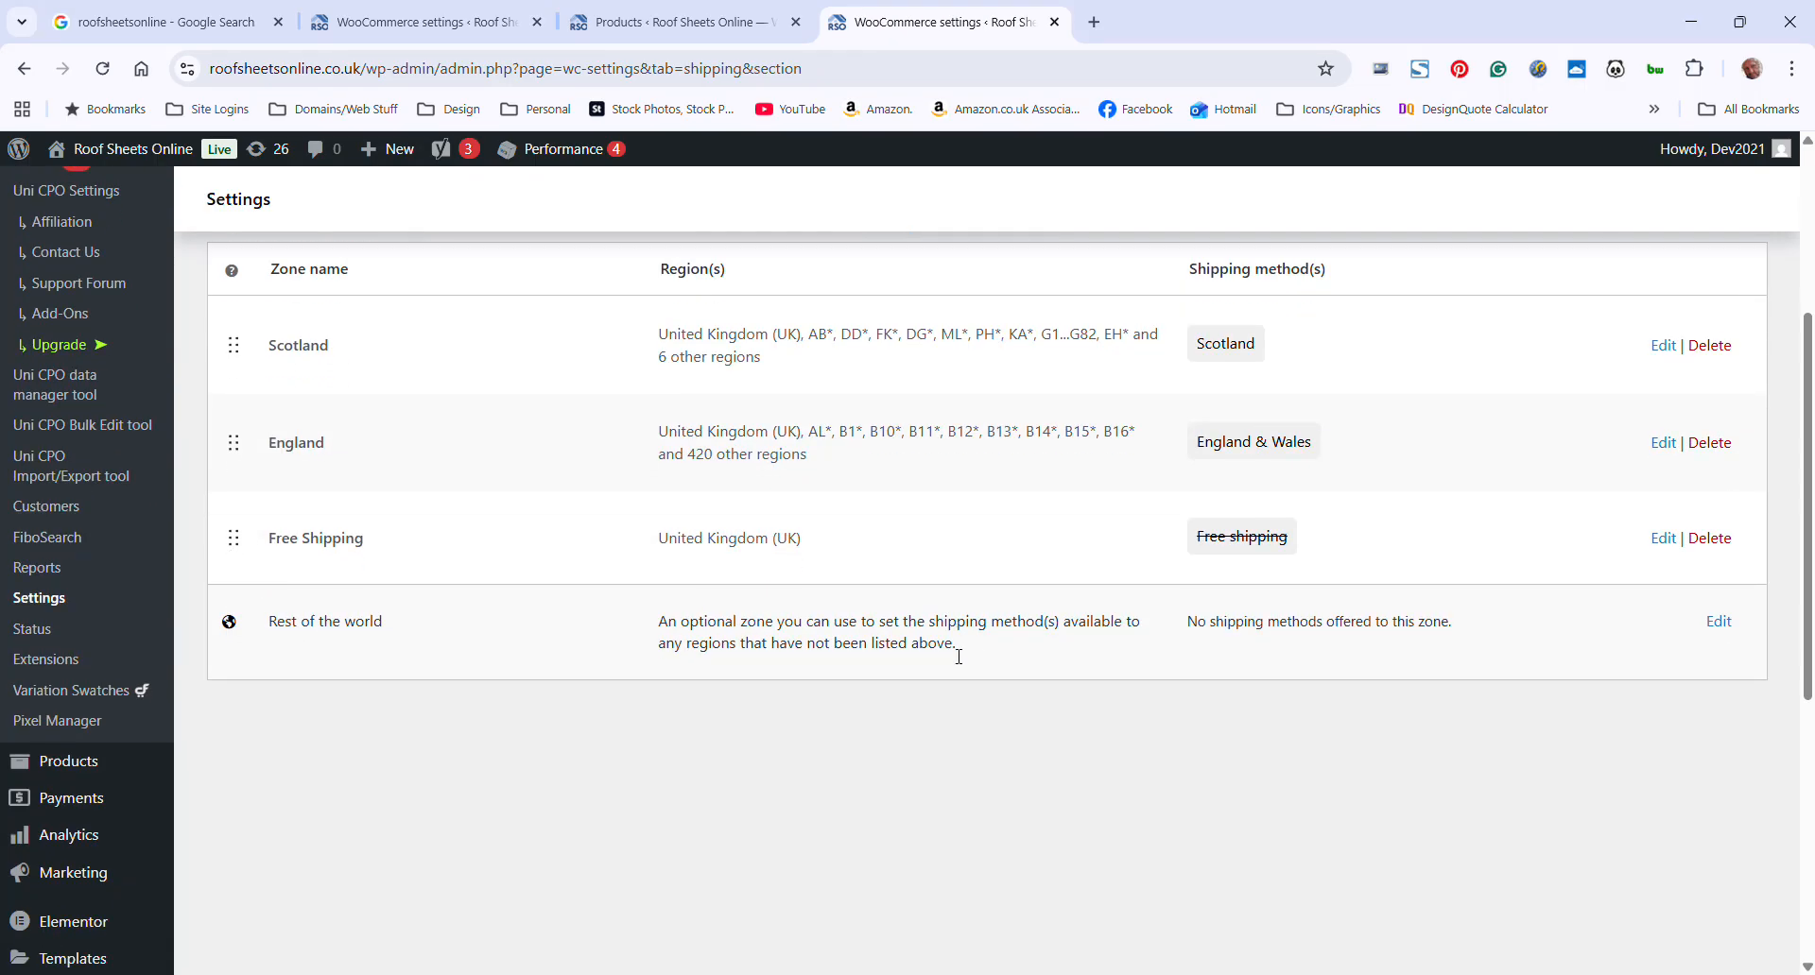
{"action": "scroll", "coordinate": [958, 654], "scroll_direction": "down", "scroll_amount": 2}
{"action": "scroll", "coordinate": [964, 648], "scroll_direction": "up", "scroll_amount": 2}
{"action": "left_click", "coordinate": [1663, 474]}
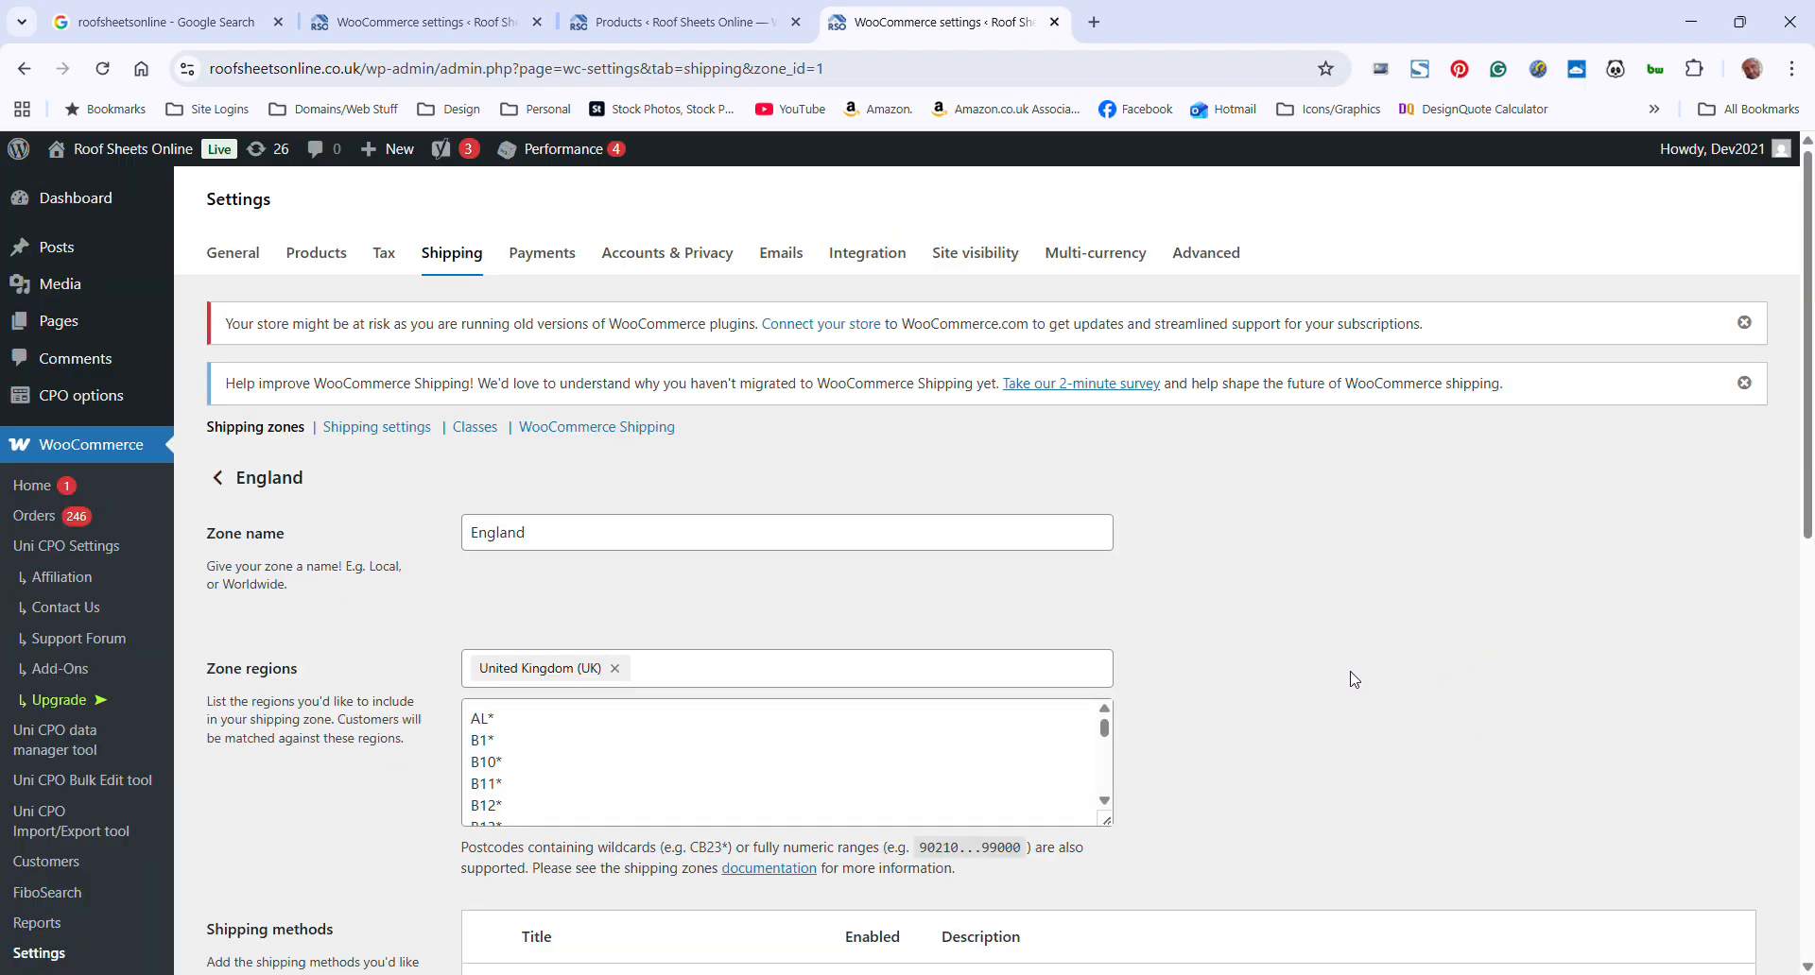
{"action": "scroll", "coordinate": [1343, 673], "scroll_direction": "down", "scroll_amount": 5}
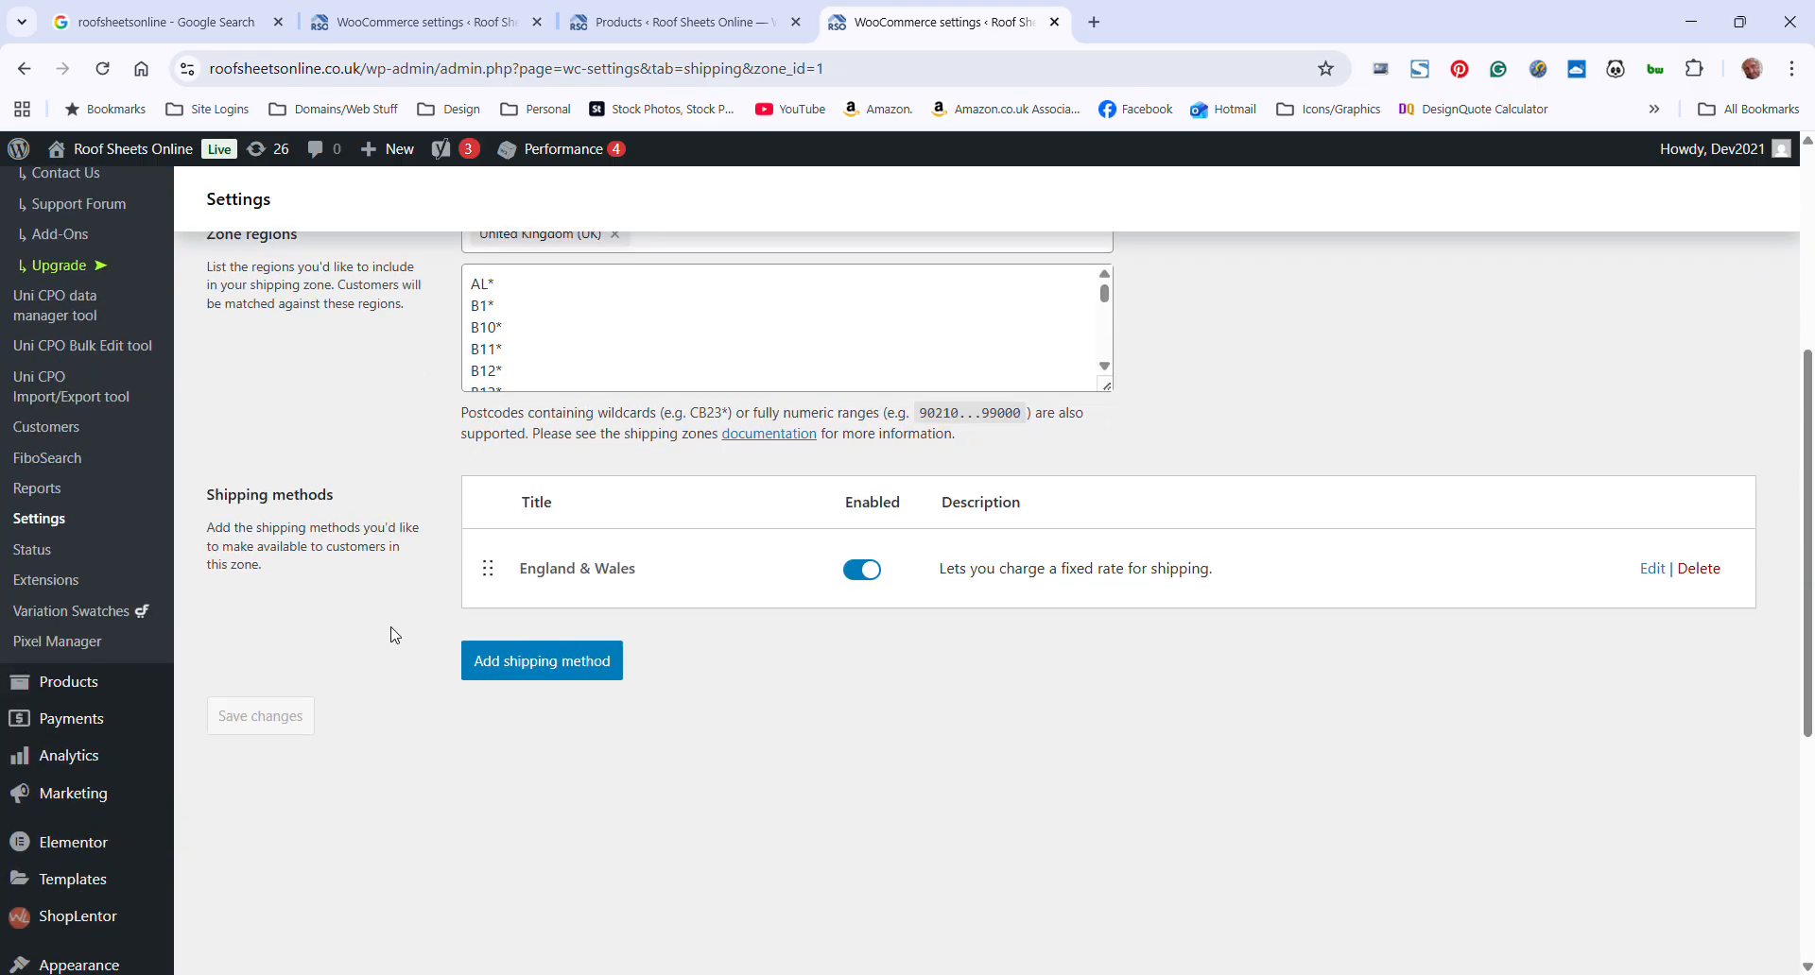
{"action": "scroll", "coordinate": [567, 630], "scroll_direction": "up", "scroll_amount": 4}
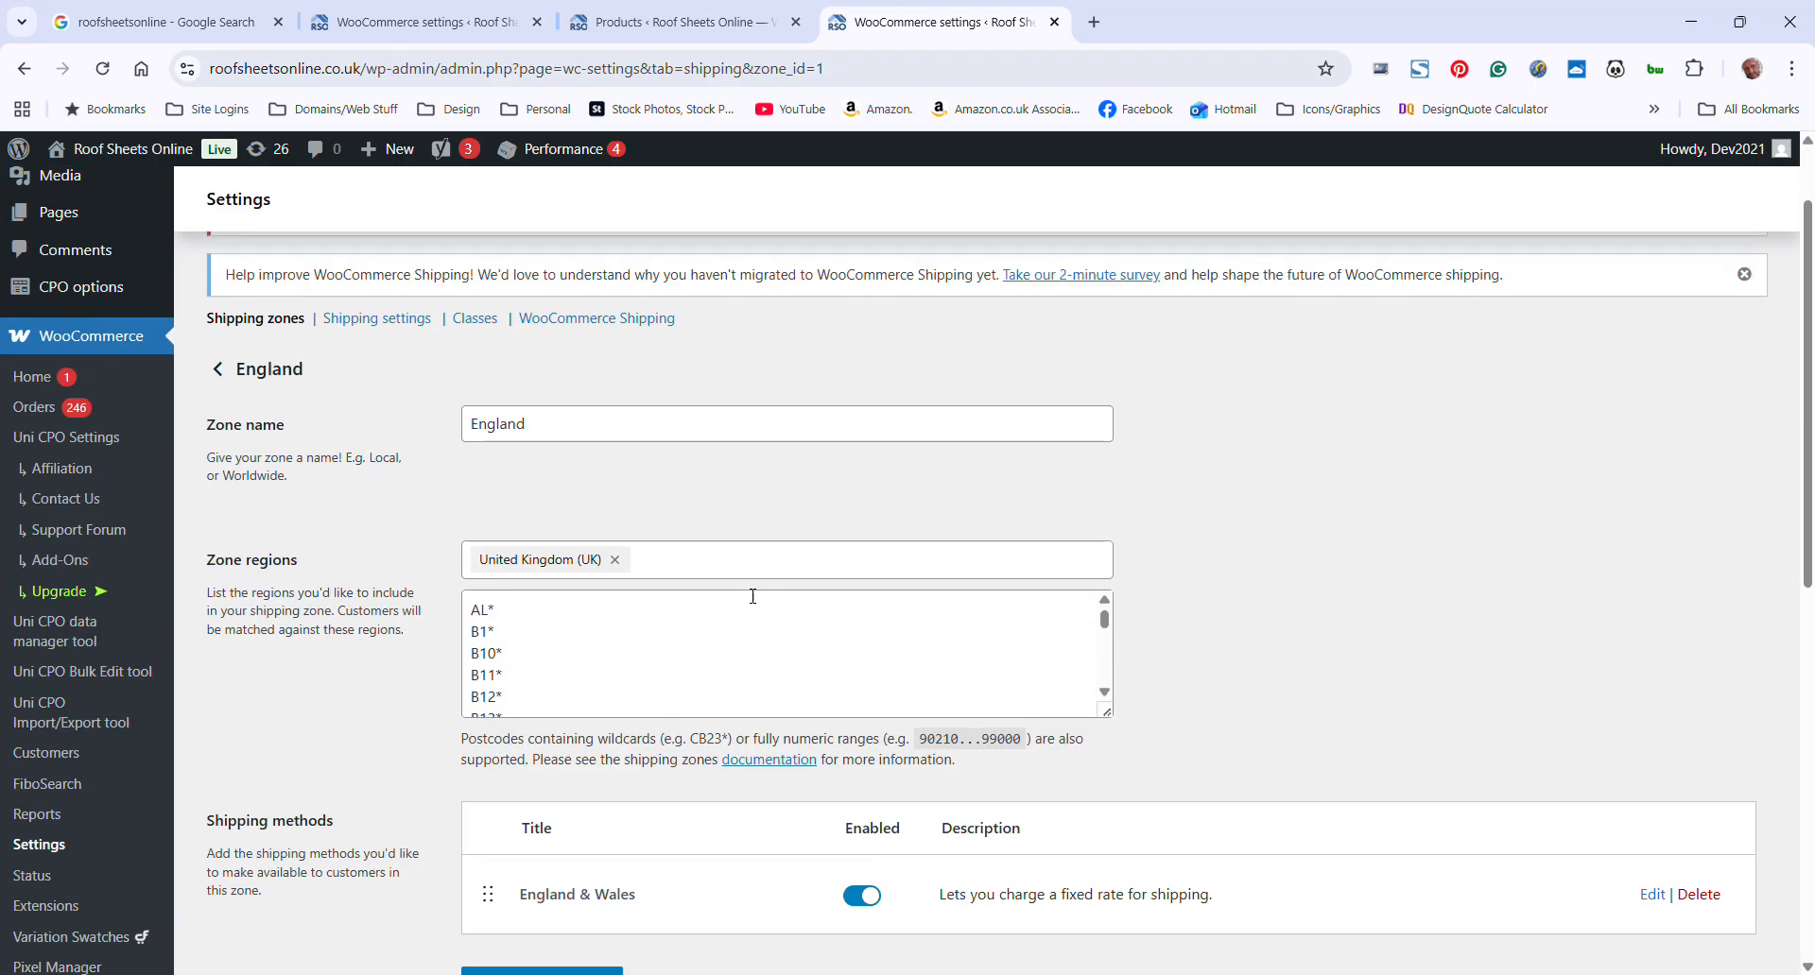
{"action": "scroll", "coordinate": [1170, 802], "scroll_direction": "down", "scroll_amount": 2}
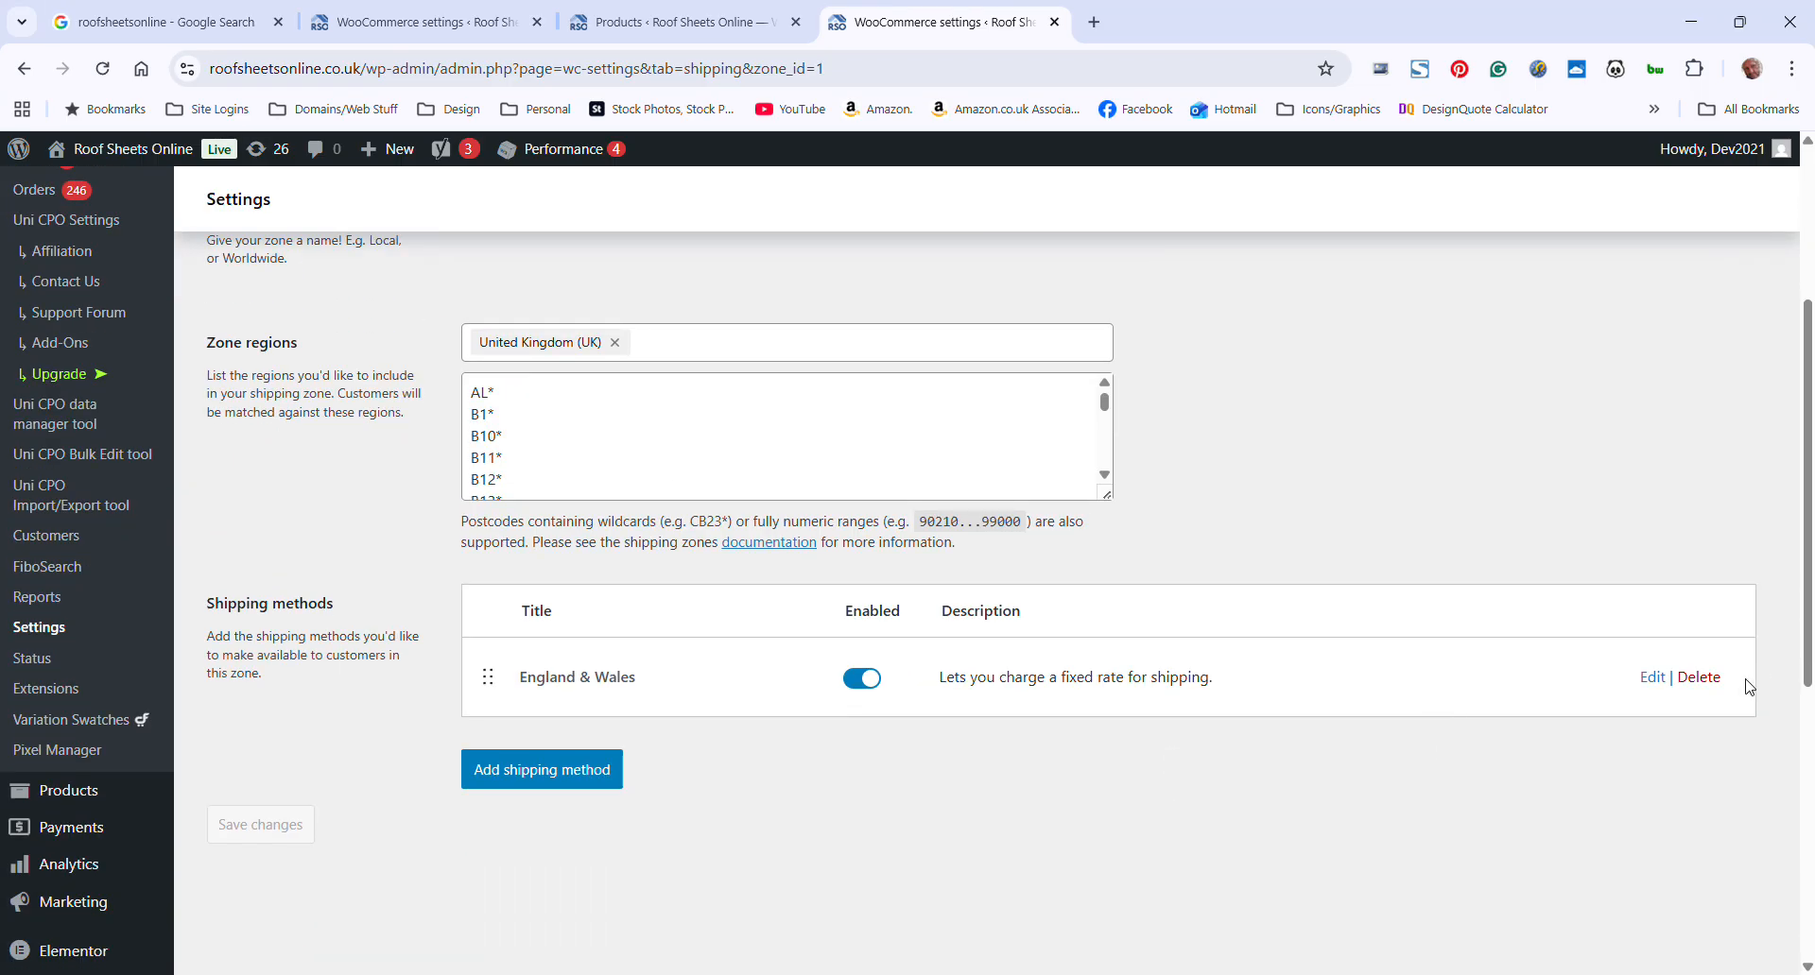
Examine the Kingspan class cost and calculation type in the England & Wales flat rate, closing it without saving
{"action": "left_click", "coordinate": [1659, 679]}
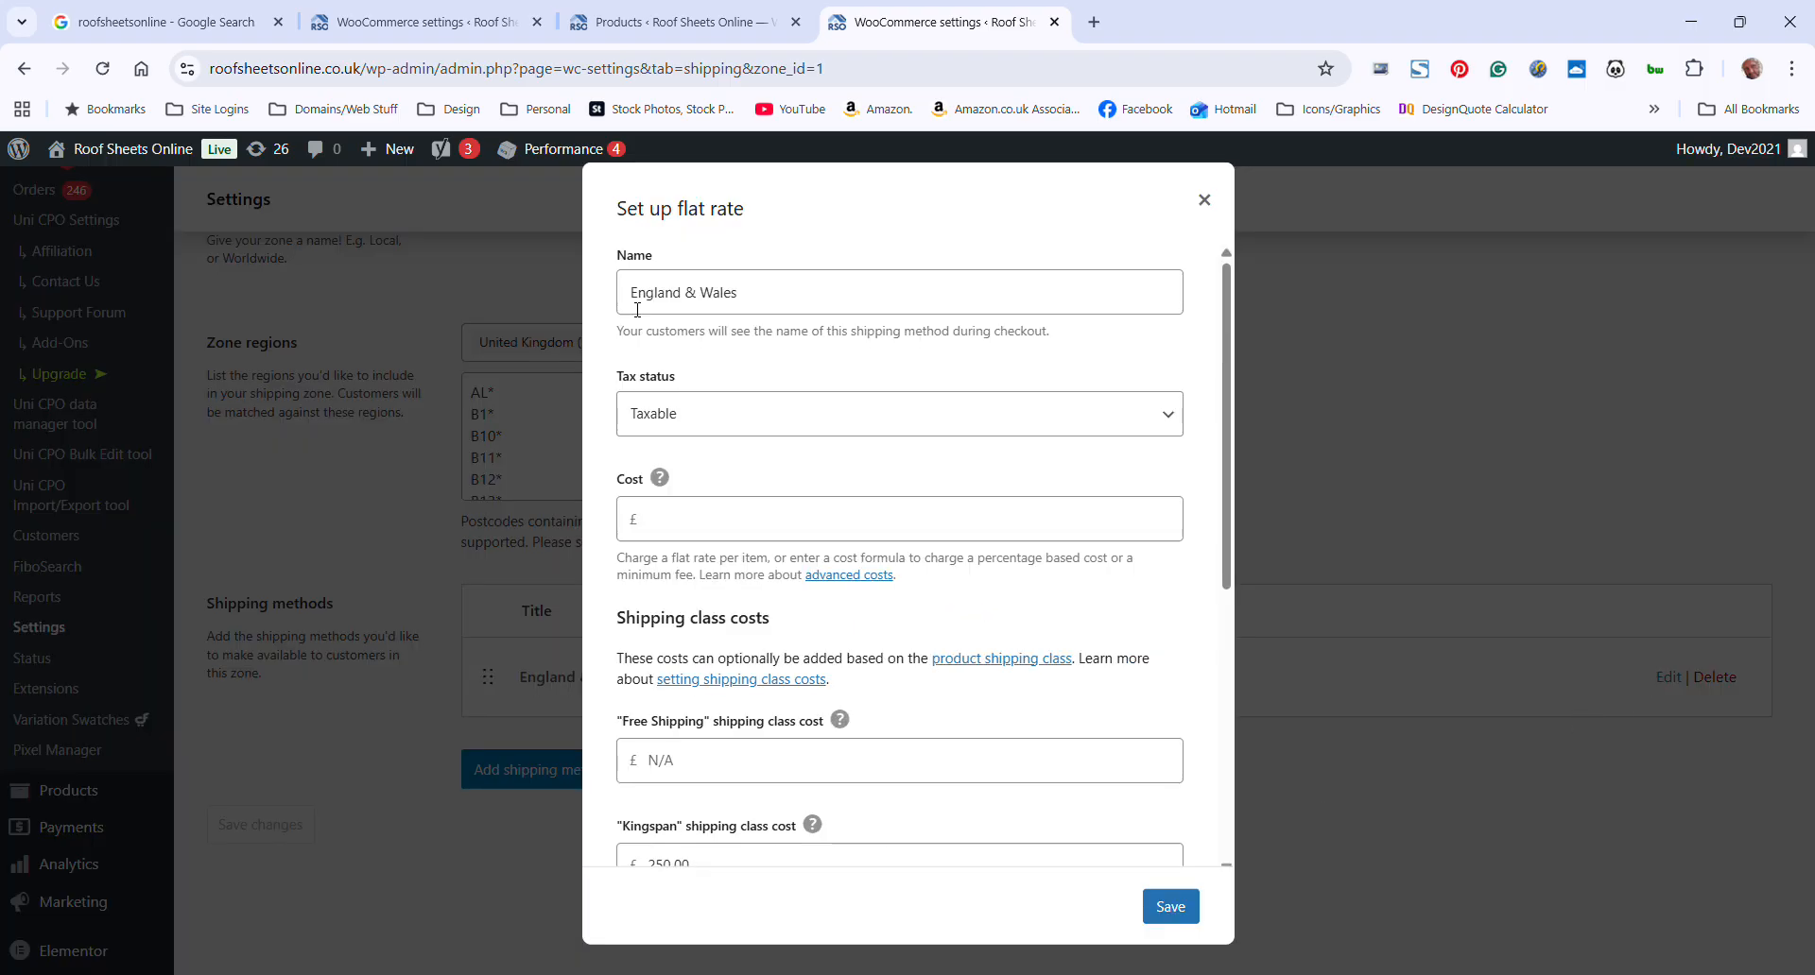
{"action": "scroll", "coordinate": [762, 470], "scroll_direction": "down", "scroll_amount": 5}
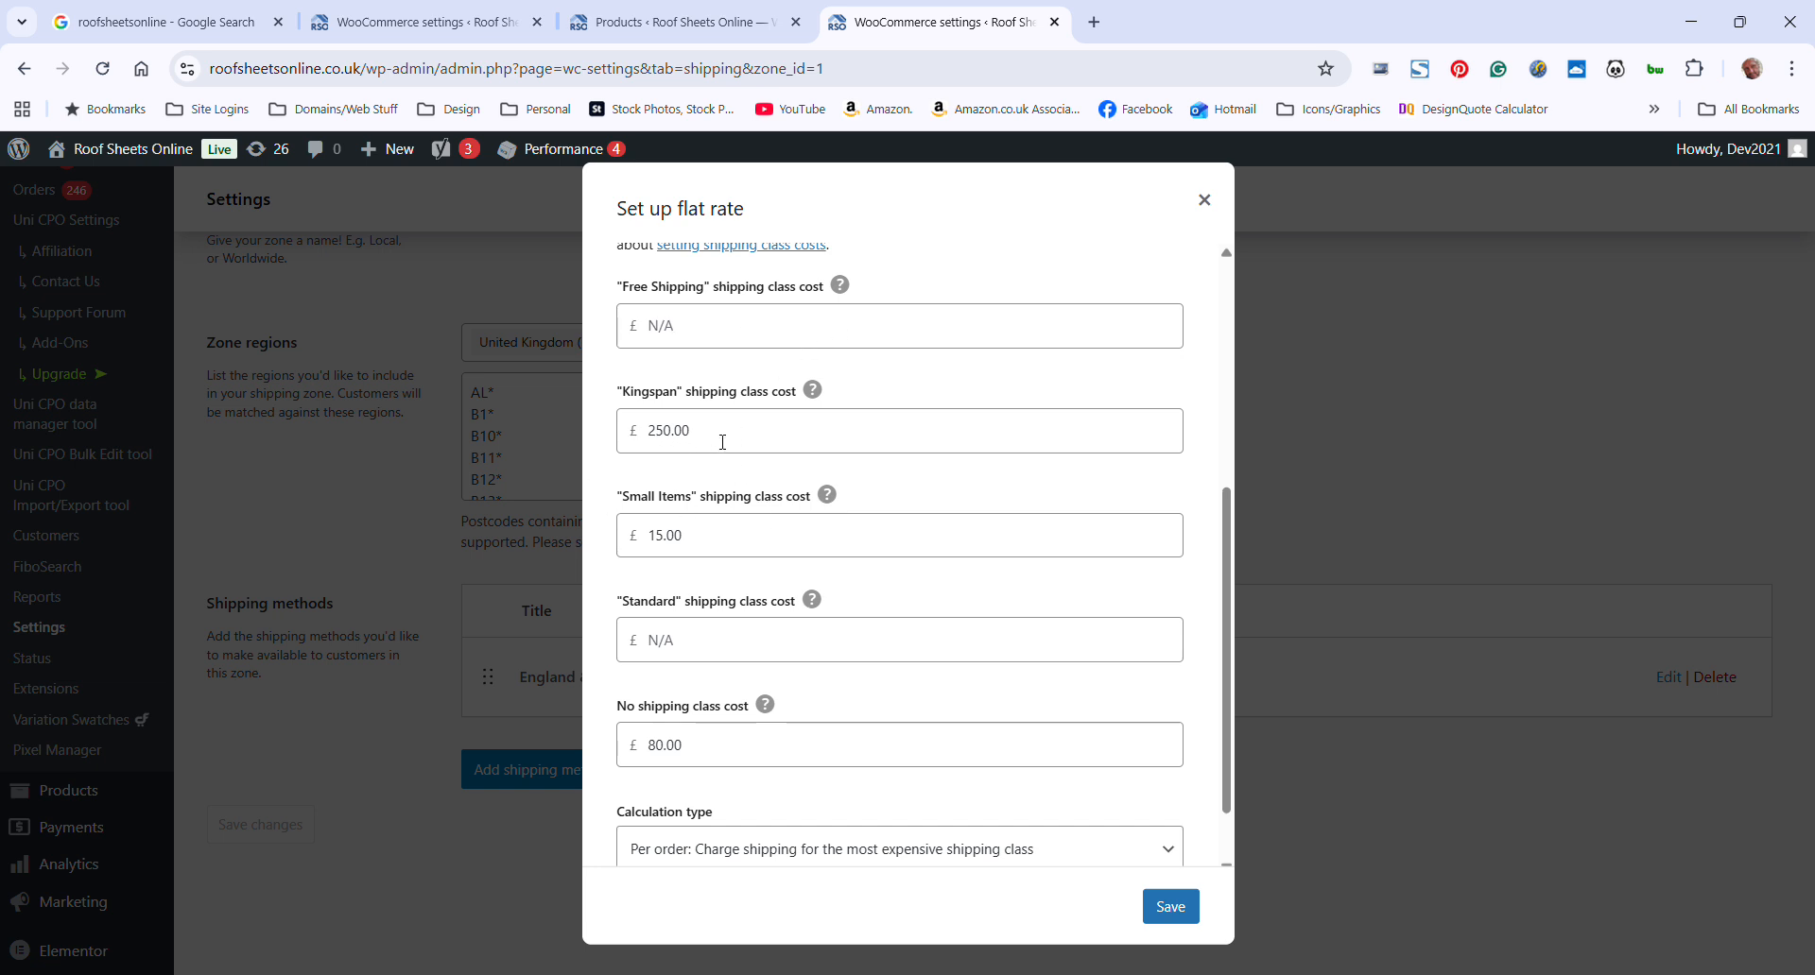
{"action": "double_click", "coordinate": [814, 441]}
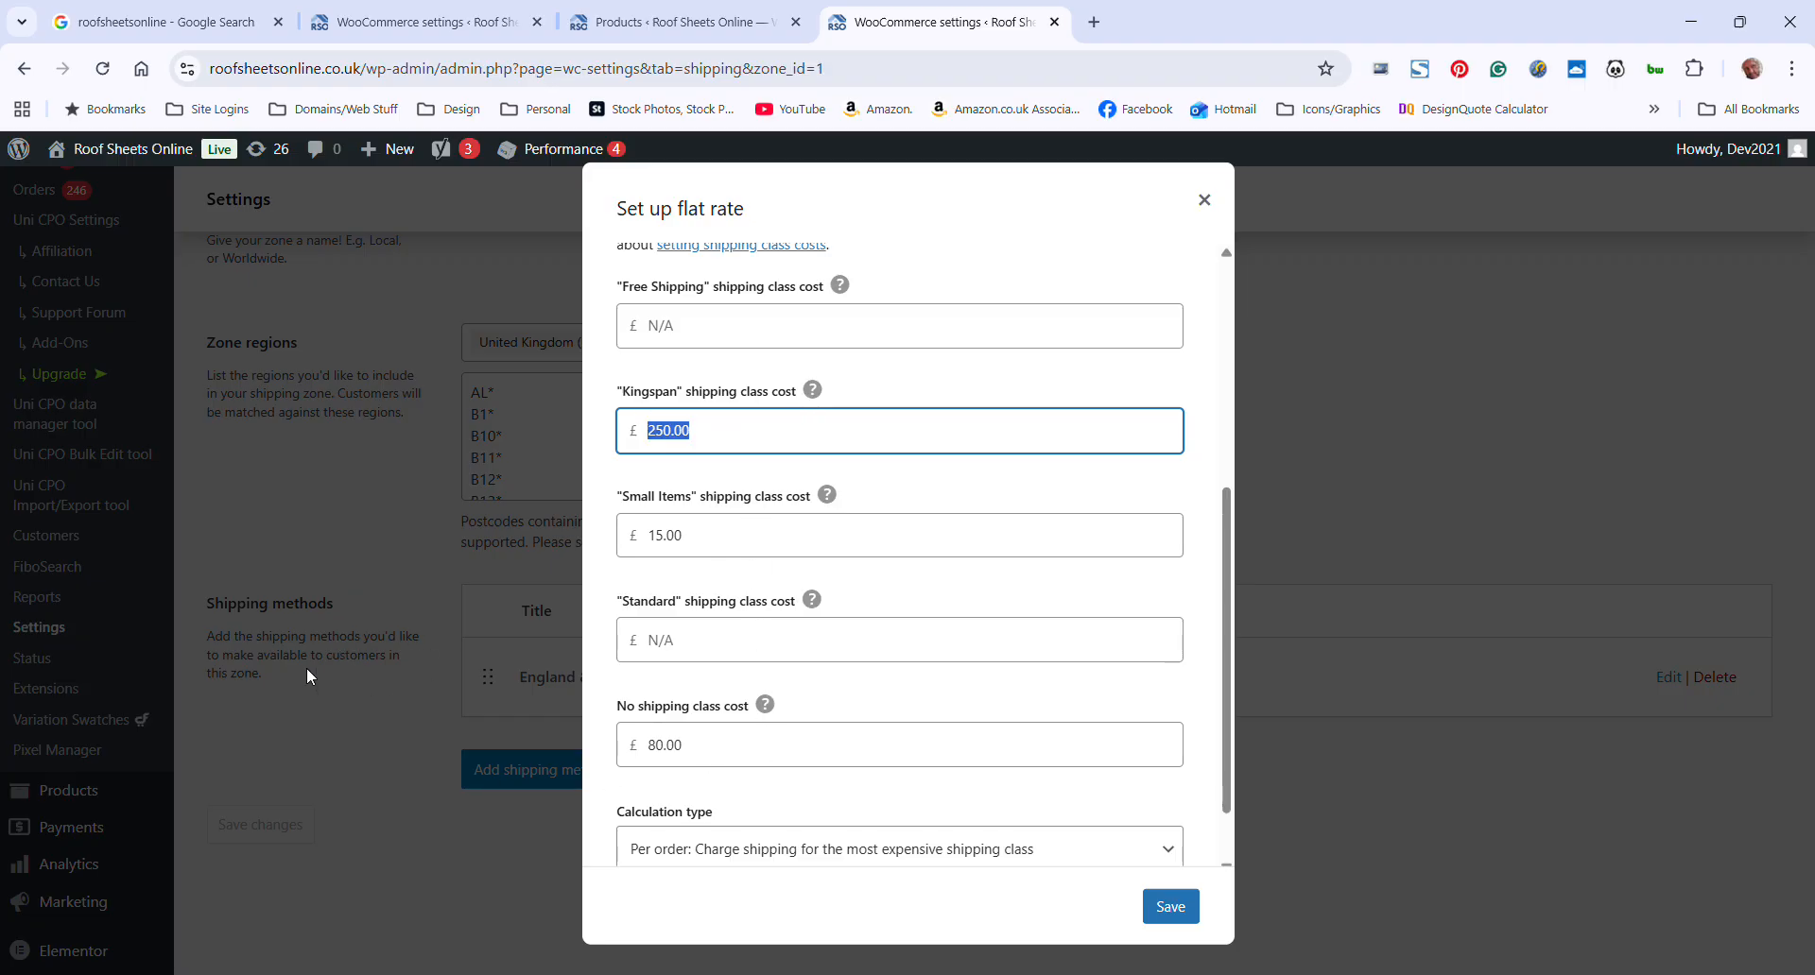
{"action": "scroll", "coordinate": [908, 696], "scroll_direction": "down", "scroll_amount": 1}
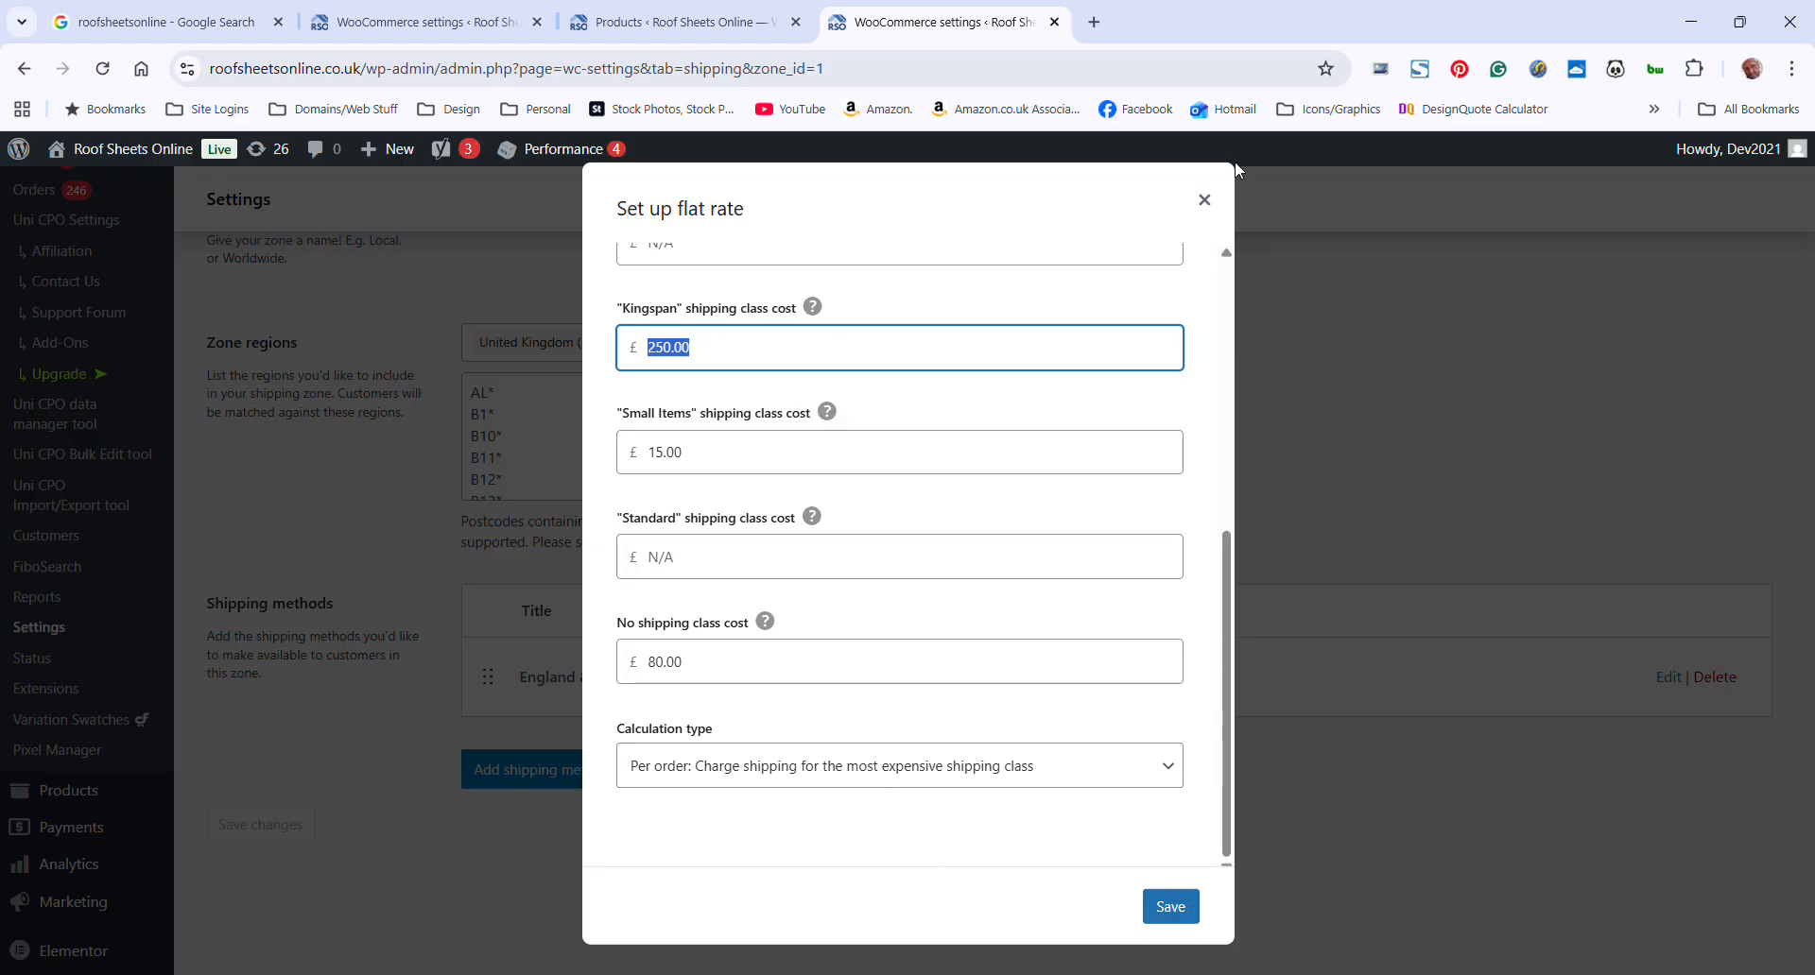
{"action": "left_click", "coordinate": [1205, 202]}
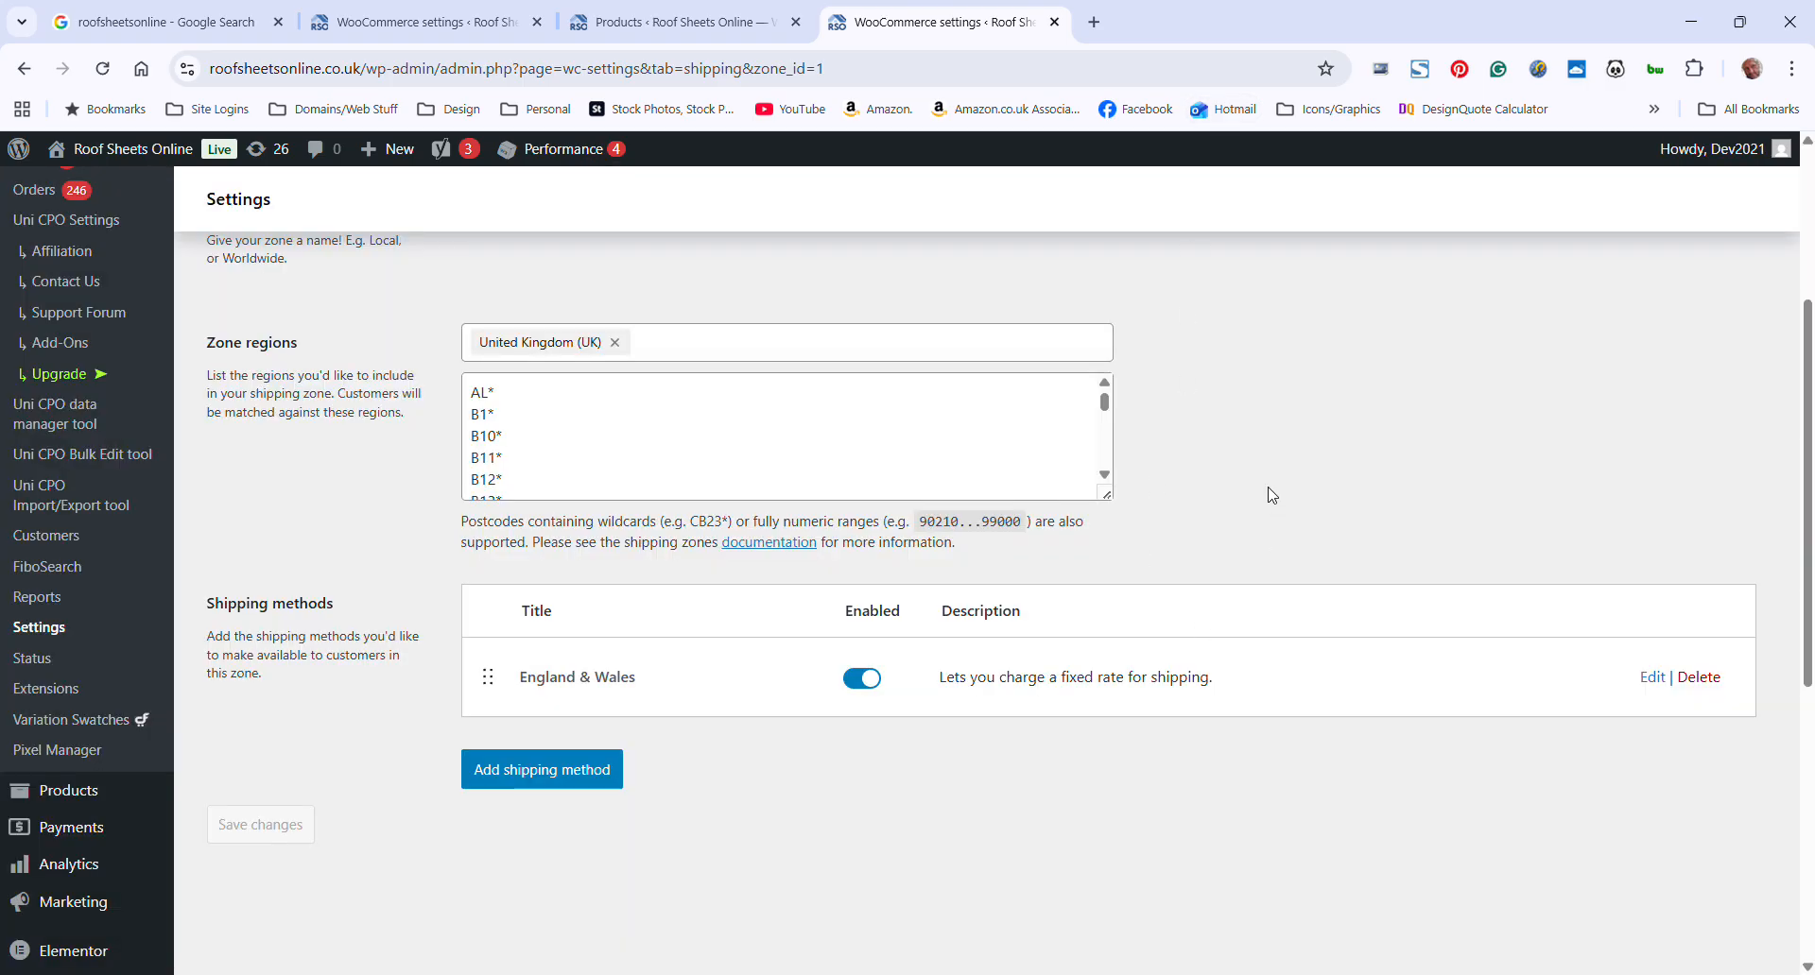
Leave the England shipping zone and open the list of all products
{"action": "scroll", "coordinate": [1268, 490], "scroll_direction": "up", "scroll_amount": 3}
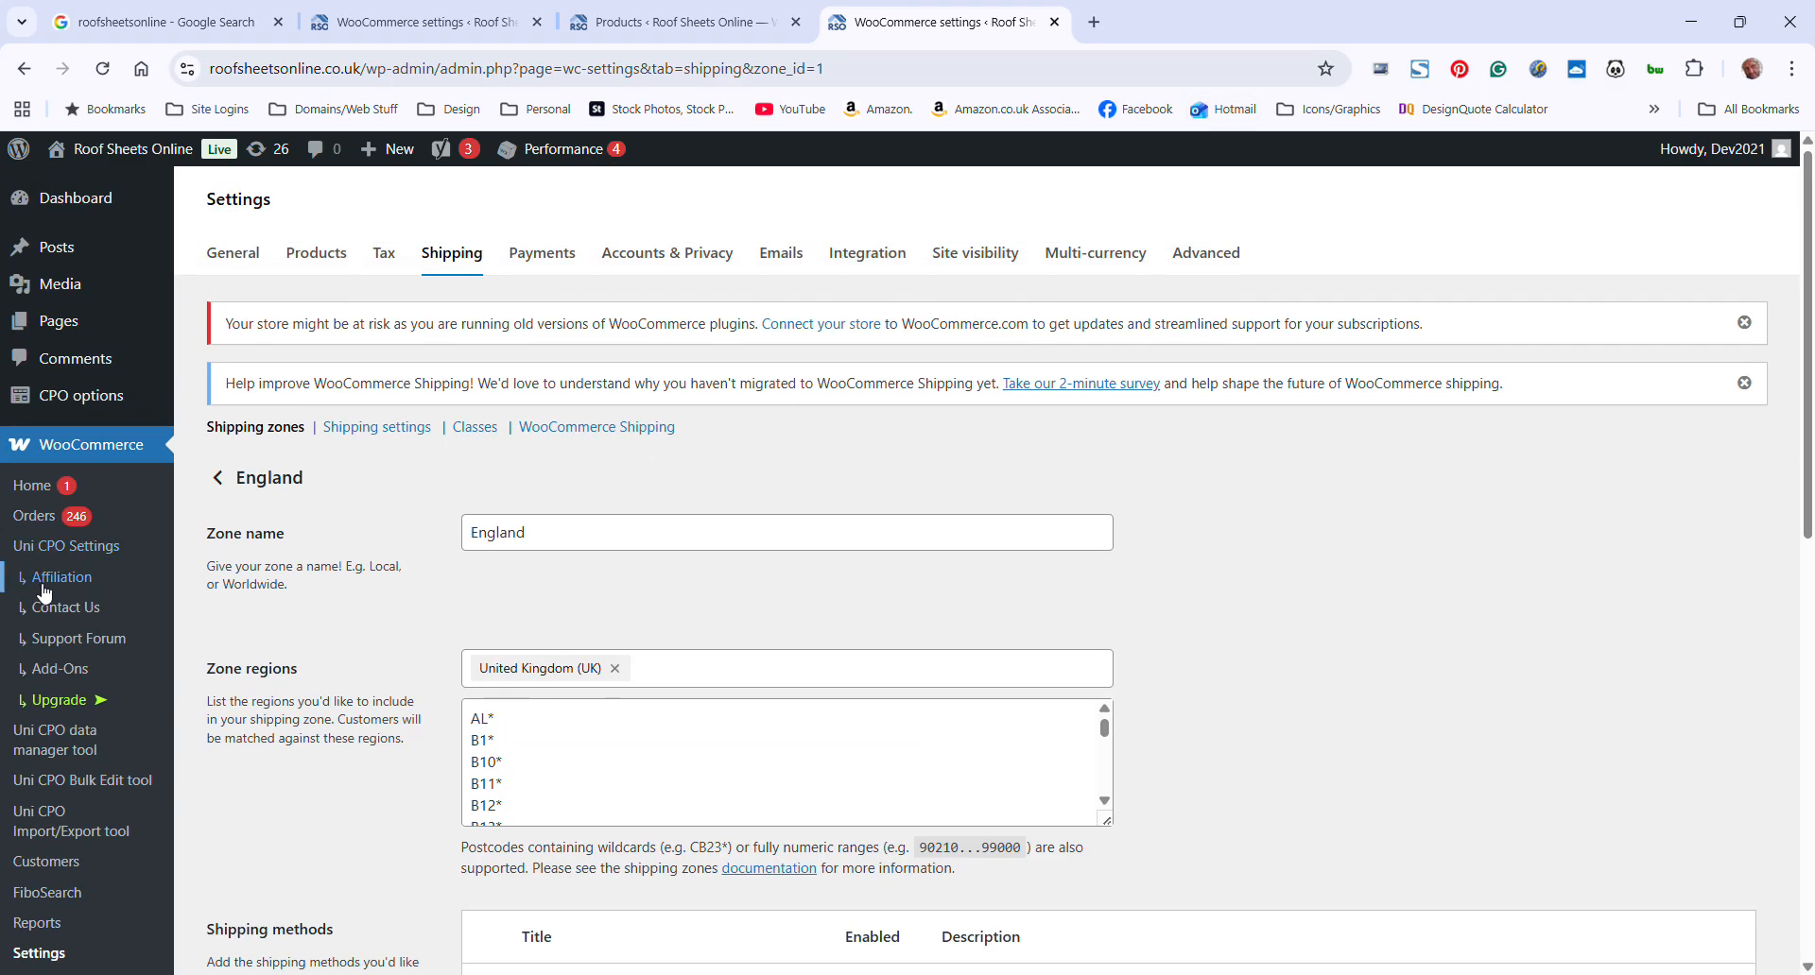
{"action": "scroll", "coordinate": [106, 578], "scroll_direction": "down", "scroll_amount": 3}
{"action": "scroll", "coordinate": [254, 666], "scroll_direction": "down", "scroll_amount": 1}
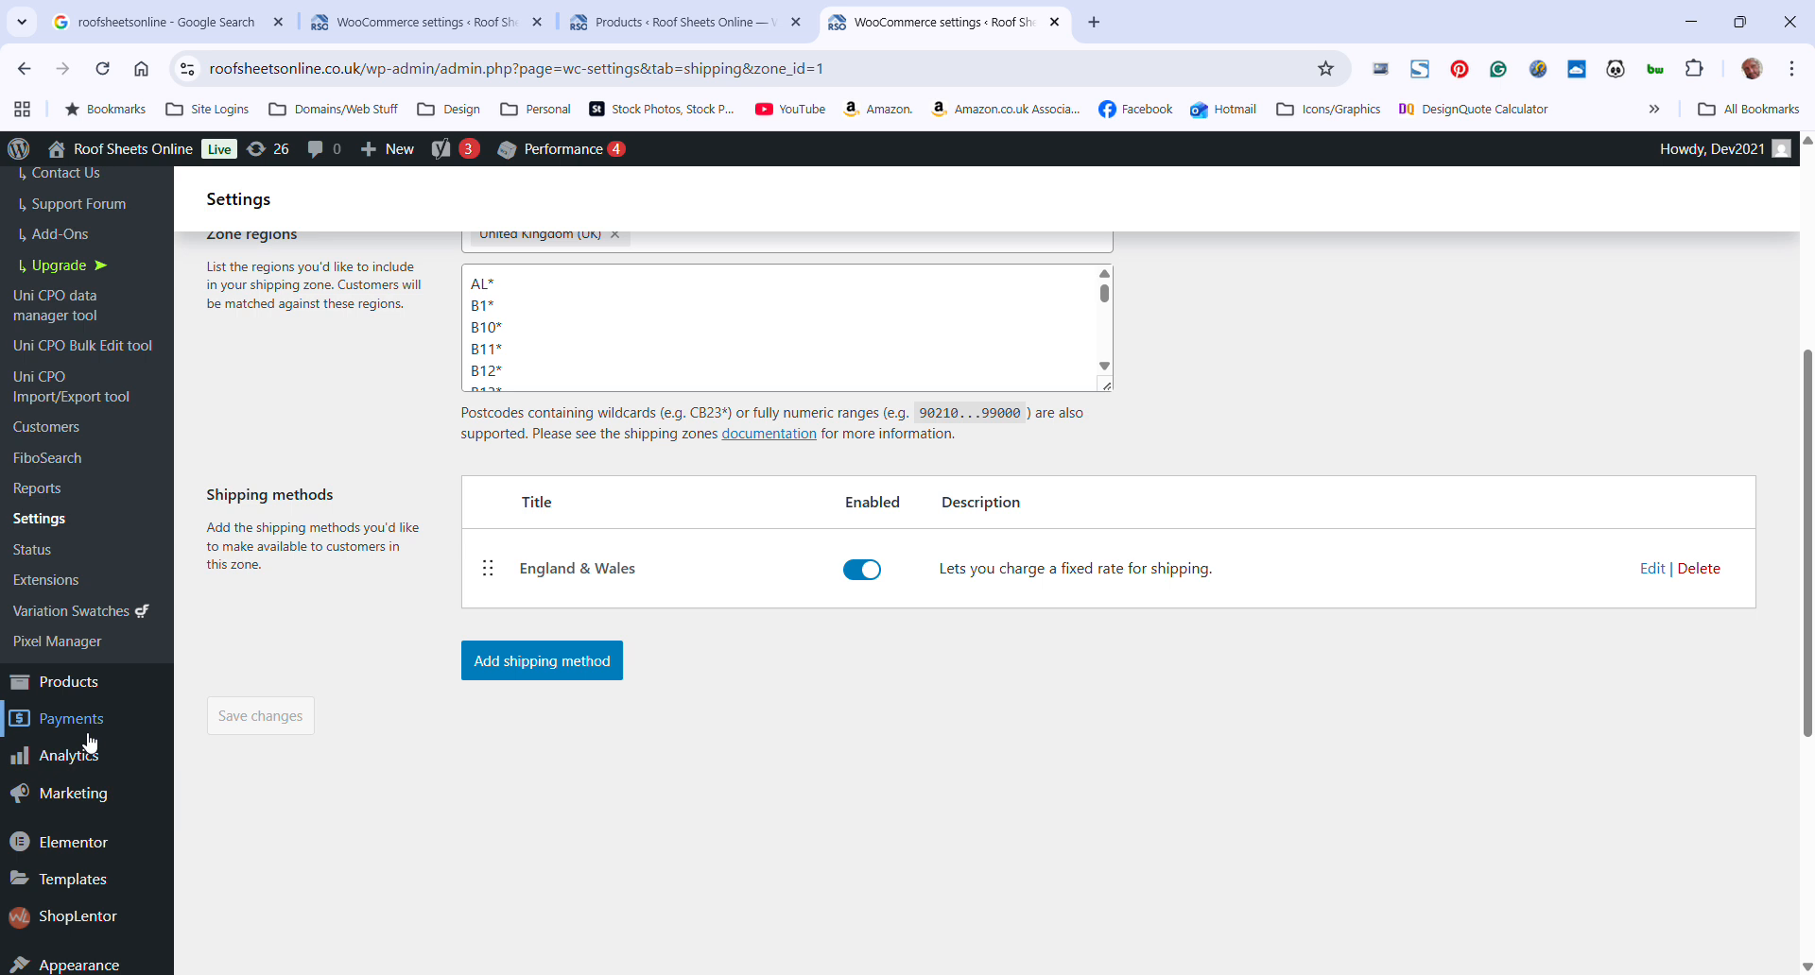
{"action": "mouse_move", "coordinate": [89, 688]}
{"action": "left_click", "coordinate": [229, 688]}
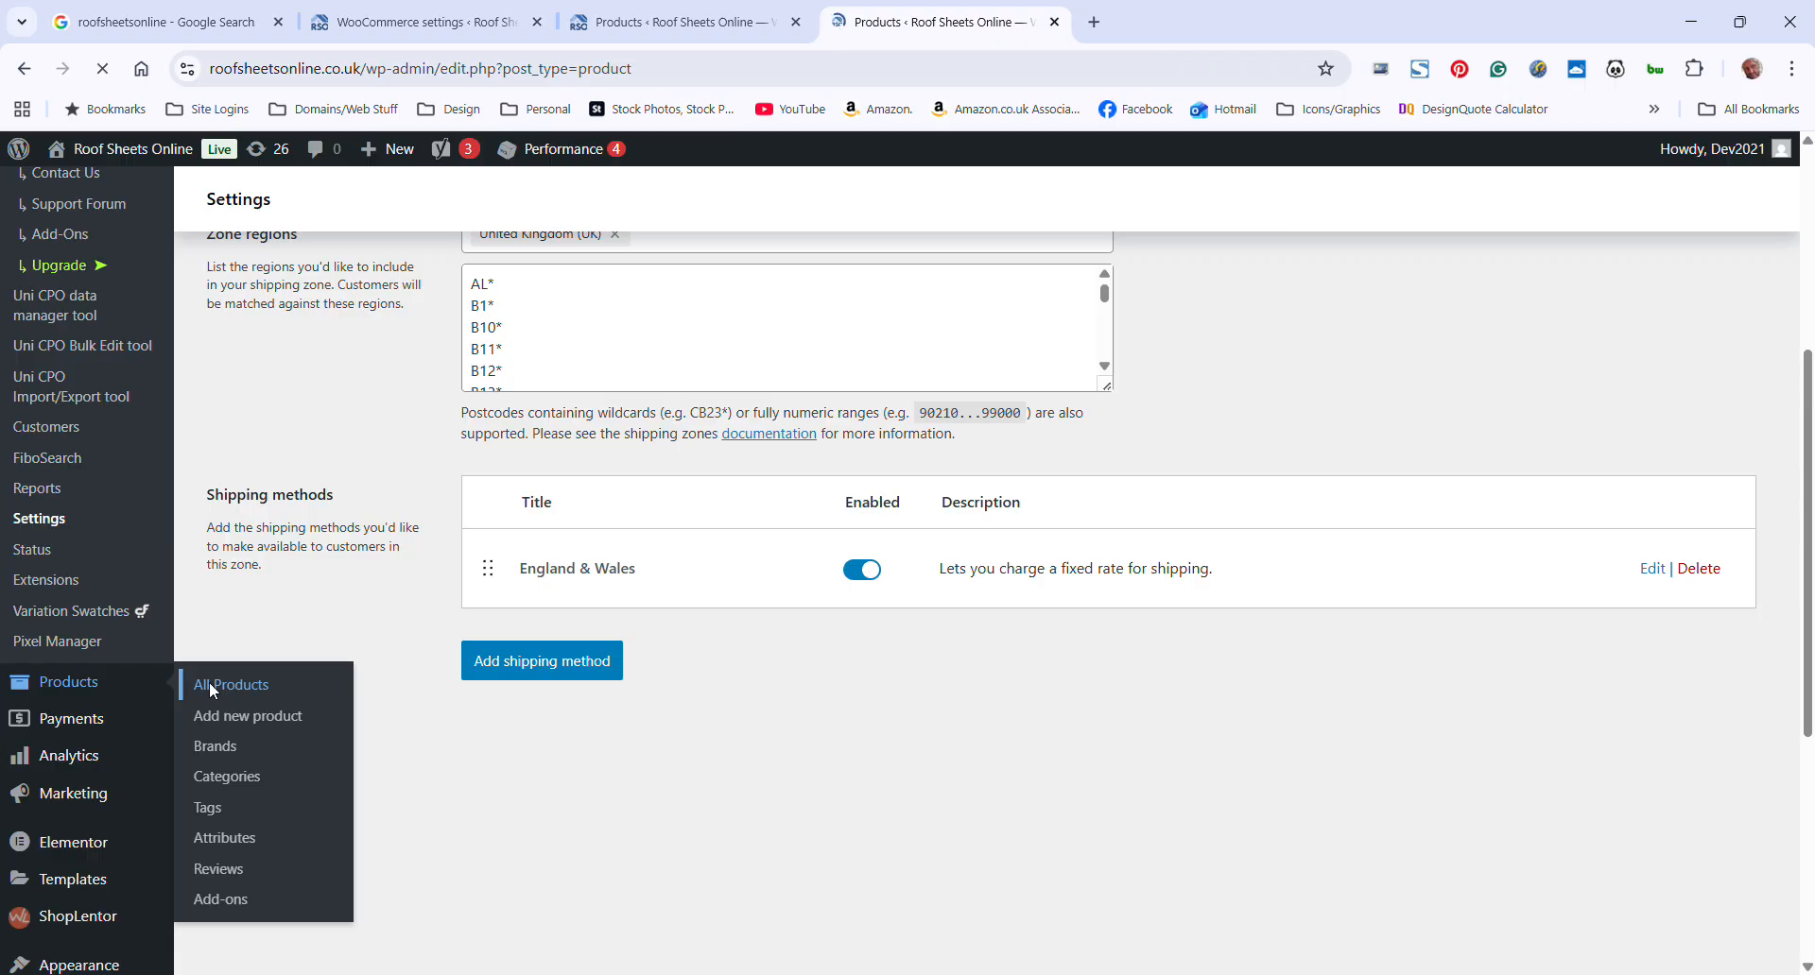
Find the Kingspan Spectrum Semi-Gloss Quadcore Insulated Roof Sheets product and open it for editing
{"action": "scroll", "coordinate": [896, 790], "scroll_direction": "down", "scroll_amount": 5}
{"action": "scroll", "coordinate": [896, 790], "scroll_direction": "down", "scroll_amount": 2}
{"action": "scroll", "coordinate": [931, 799], "scroll_direction": "up", "scroll_amount": 3}
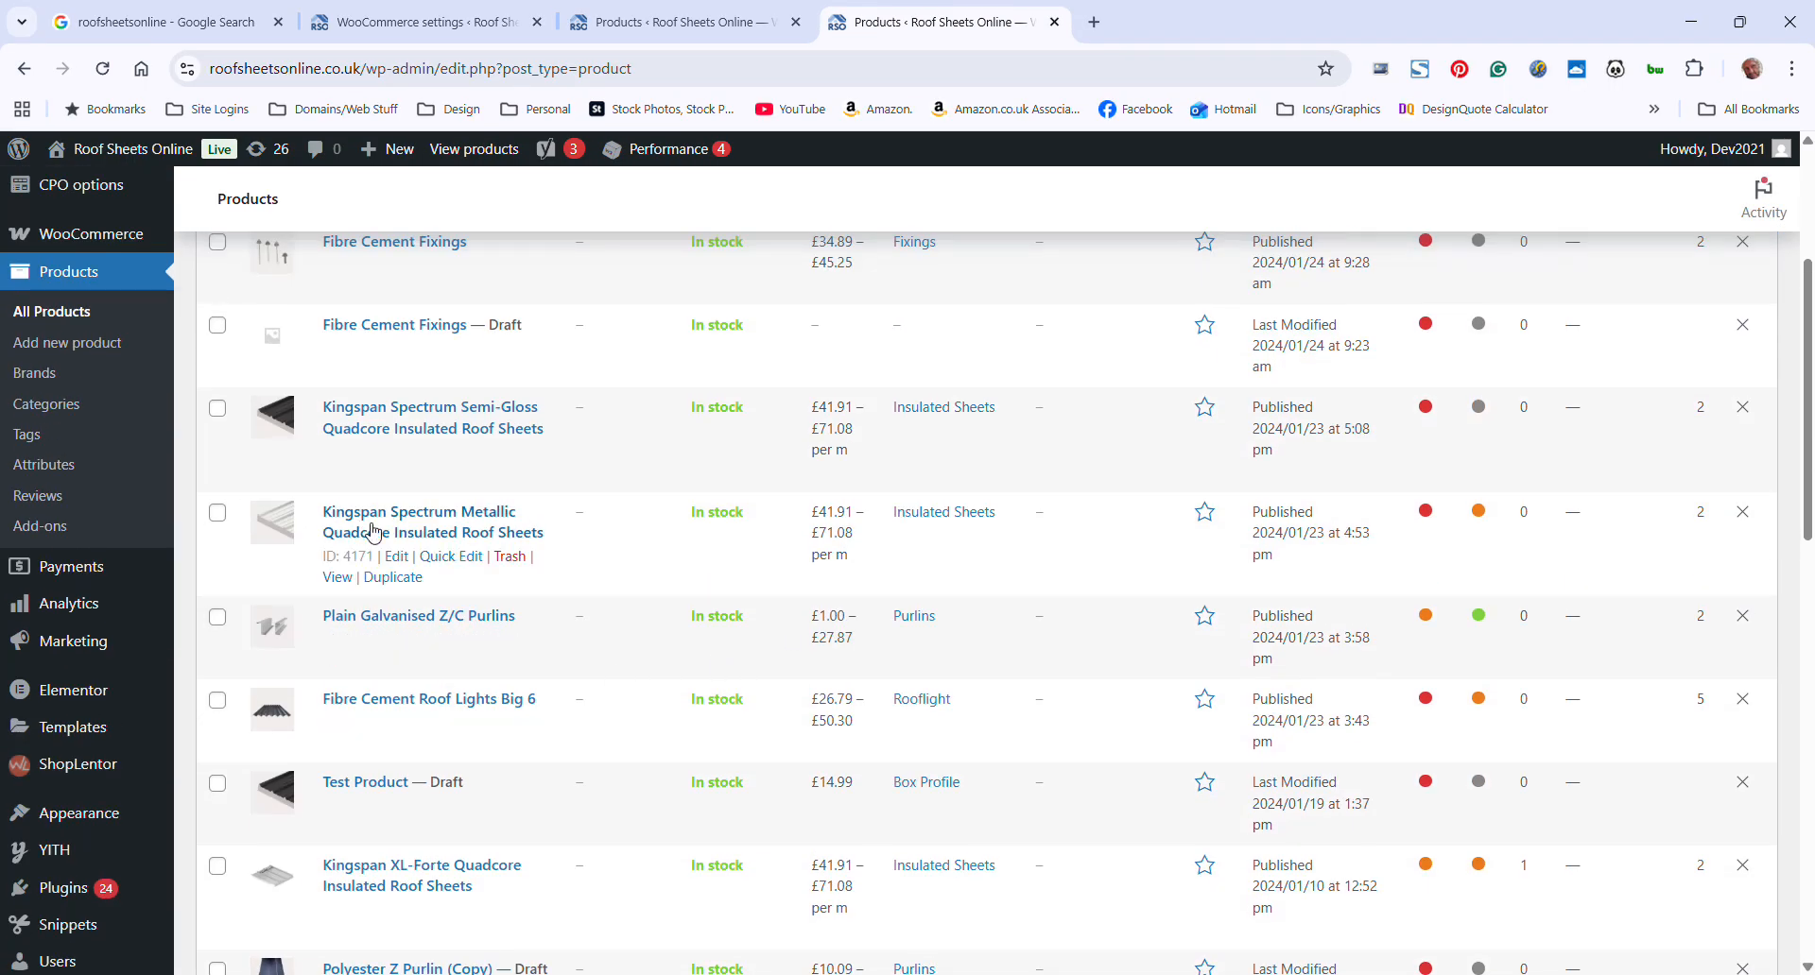
{"action": "mouse_move", "coordinate": [433, 413]}
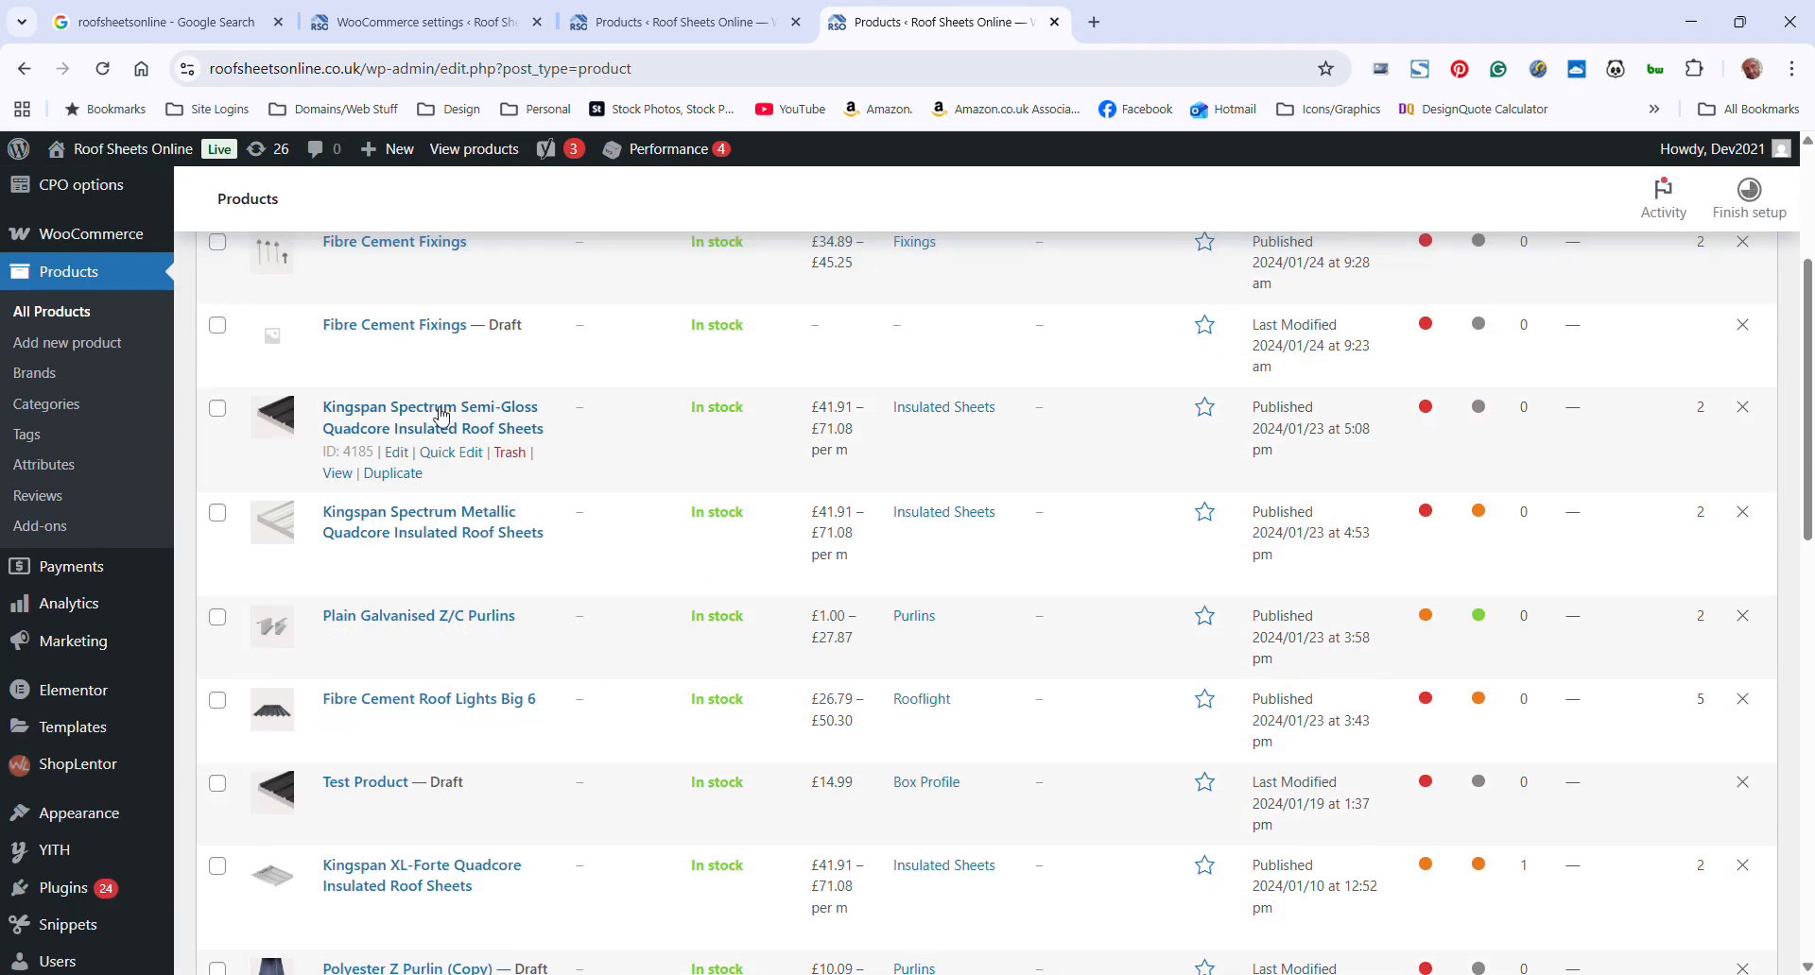
{"action": "left_click", "coordinate": [399, 452]}
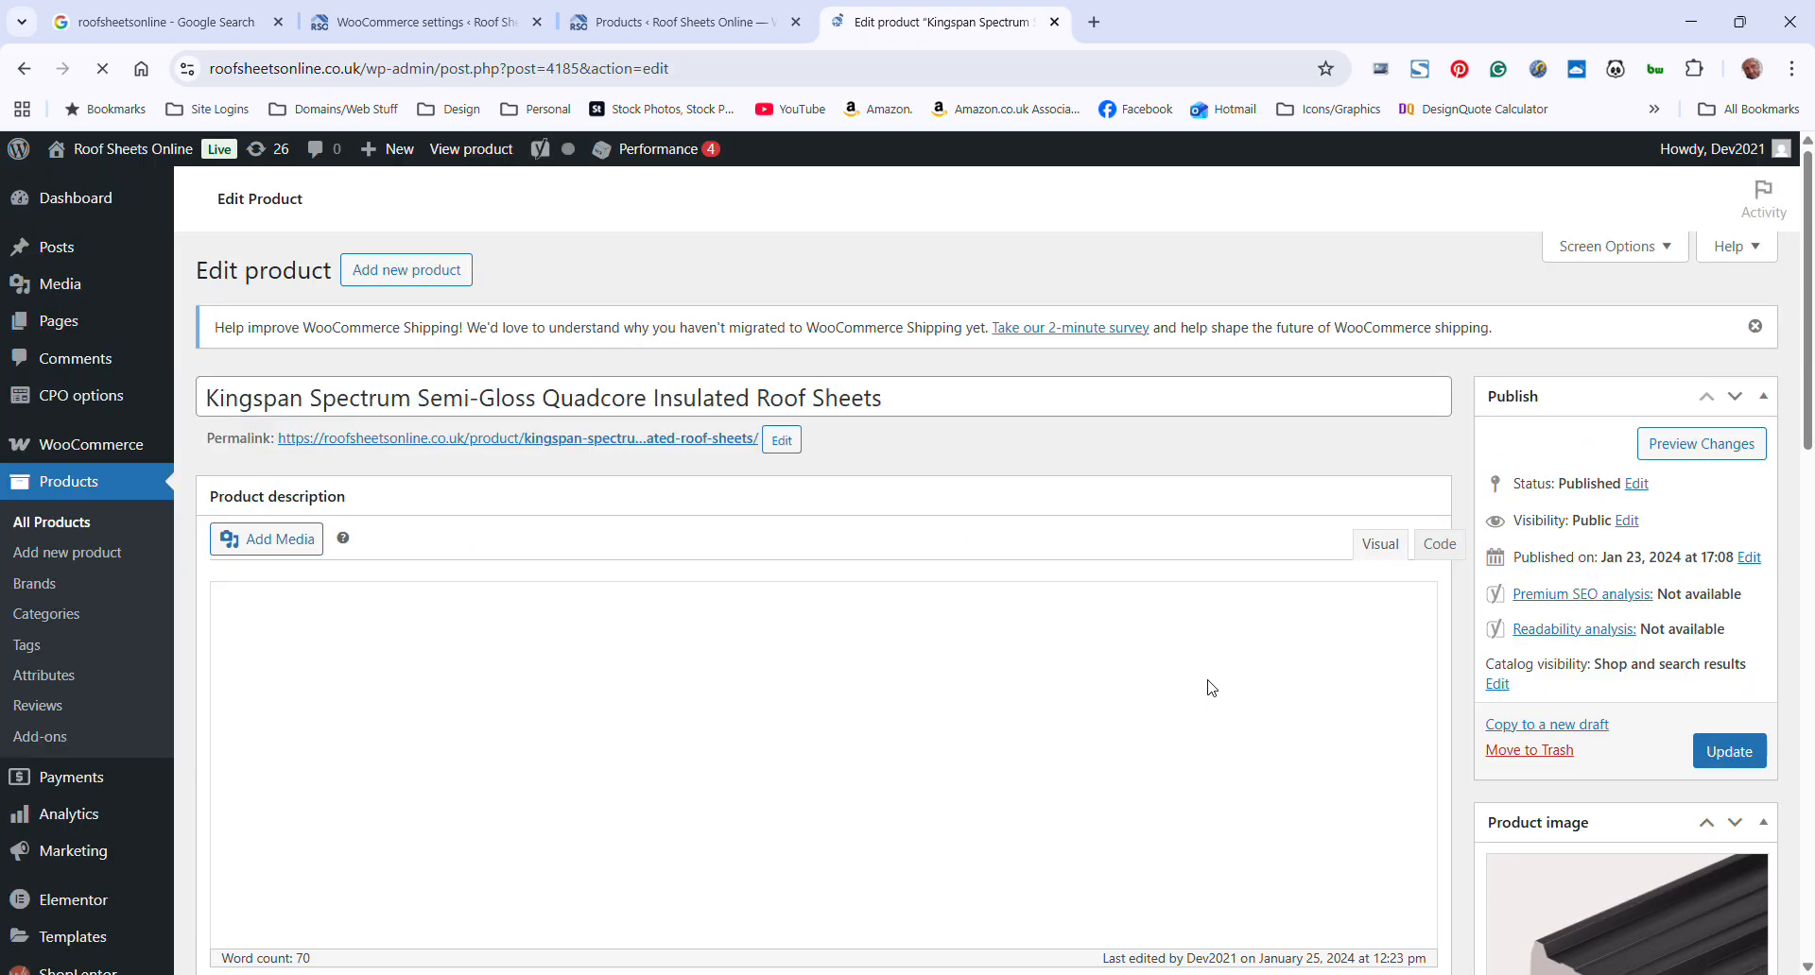
Open the shipping data of the Kingspan product and examine its shipping class selection
{"action": "scroll", "coordinate": [1204, 685], "scroll_direction": "down", "scroll_amount": 7}
{"action": "scroll", "coordinate": [1120, 658], "scroll_direction": "down", "scroll_amount": 5}
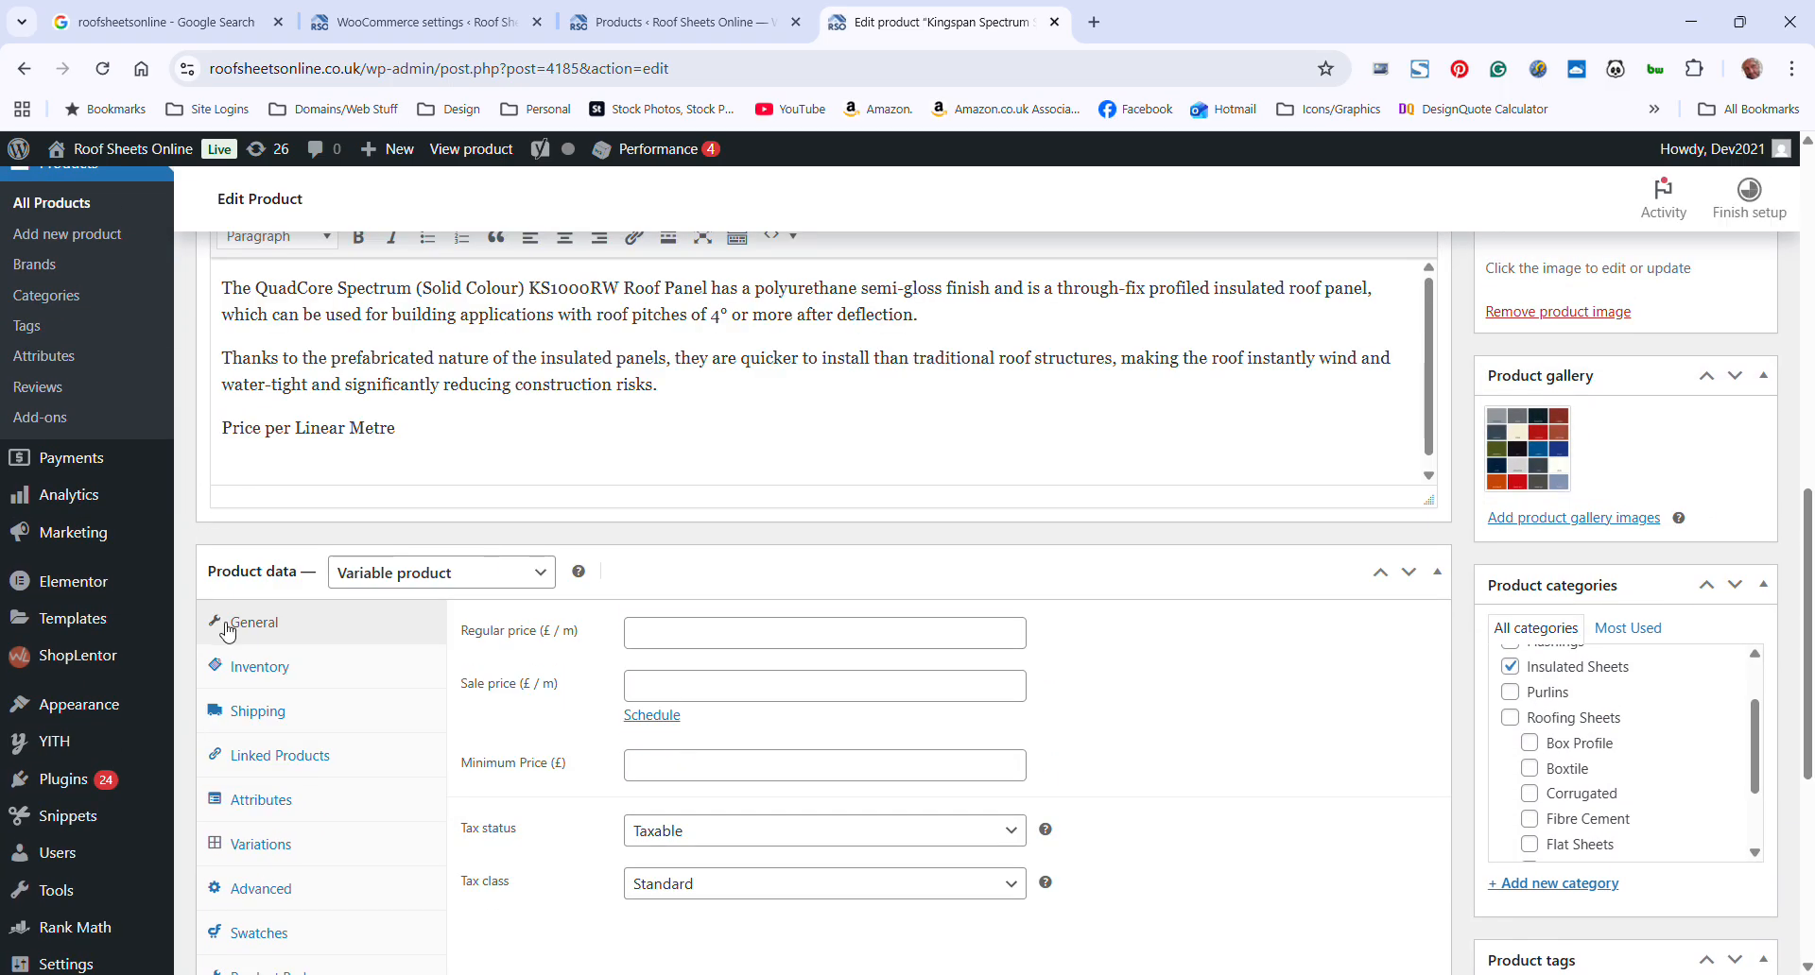
{"action": "scroll", "coordinate": [464, 616], "scroll_direction": "down", "scroll_amount": 2}
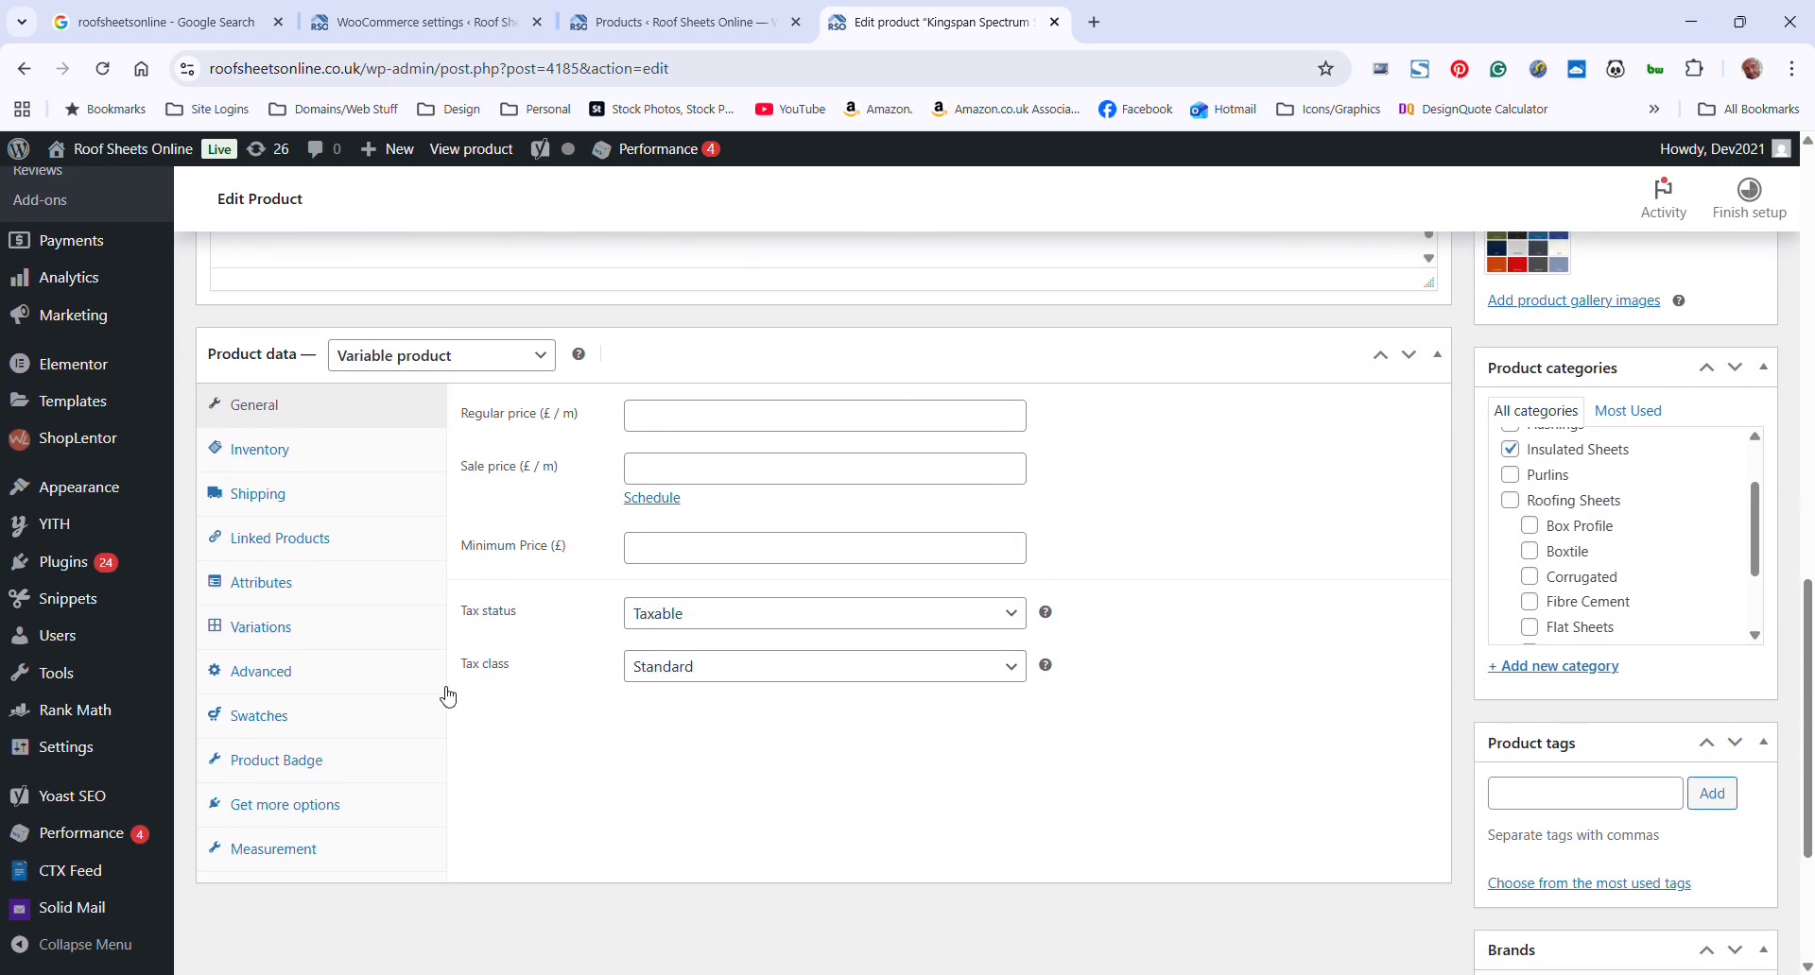
{"action": "left_click", "coordinate": [272, 495]}
{"action": "scroll", "coordinate": [964, 754], "scroll_direction": "down", "scroll_amount": 1}
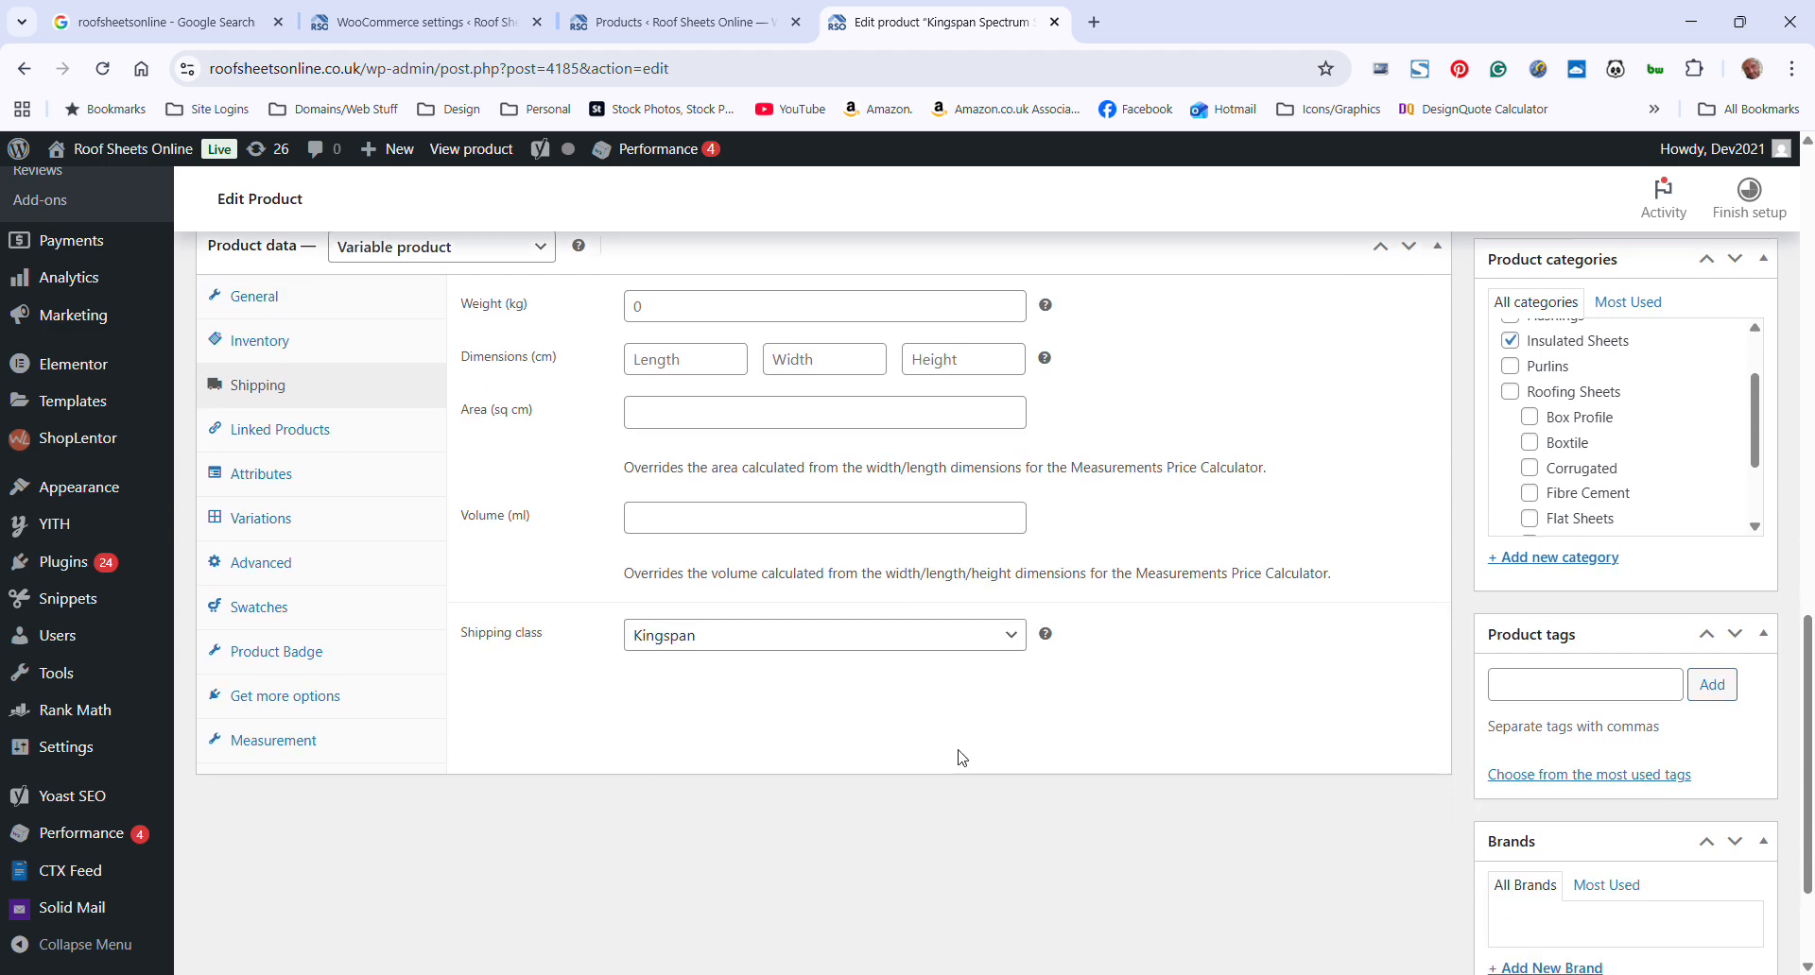
{"action": "left_click", "coordinate": [875, 643]}
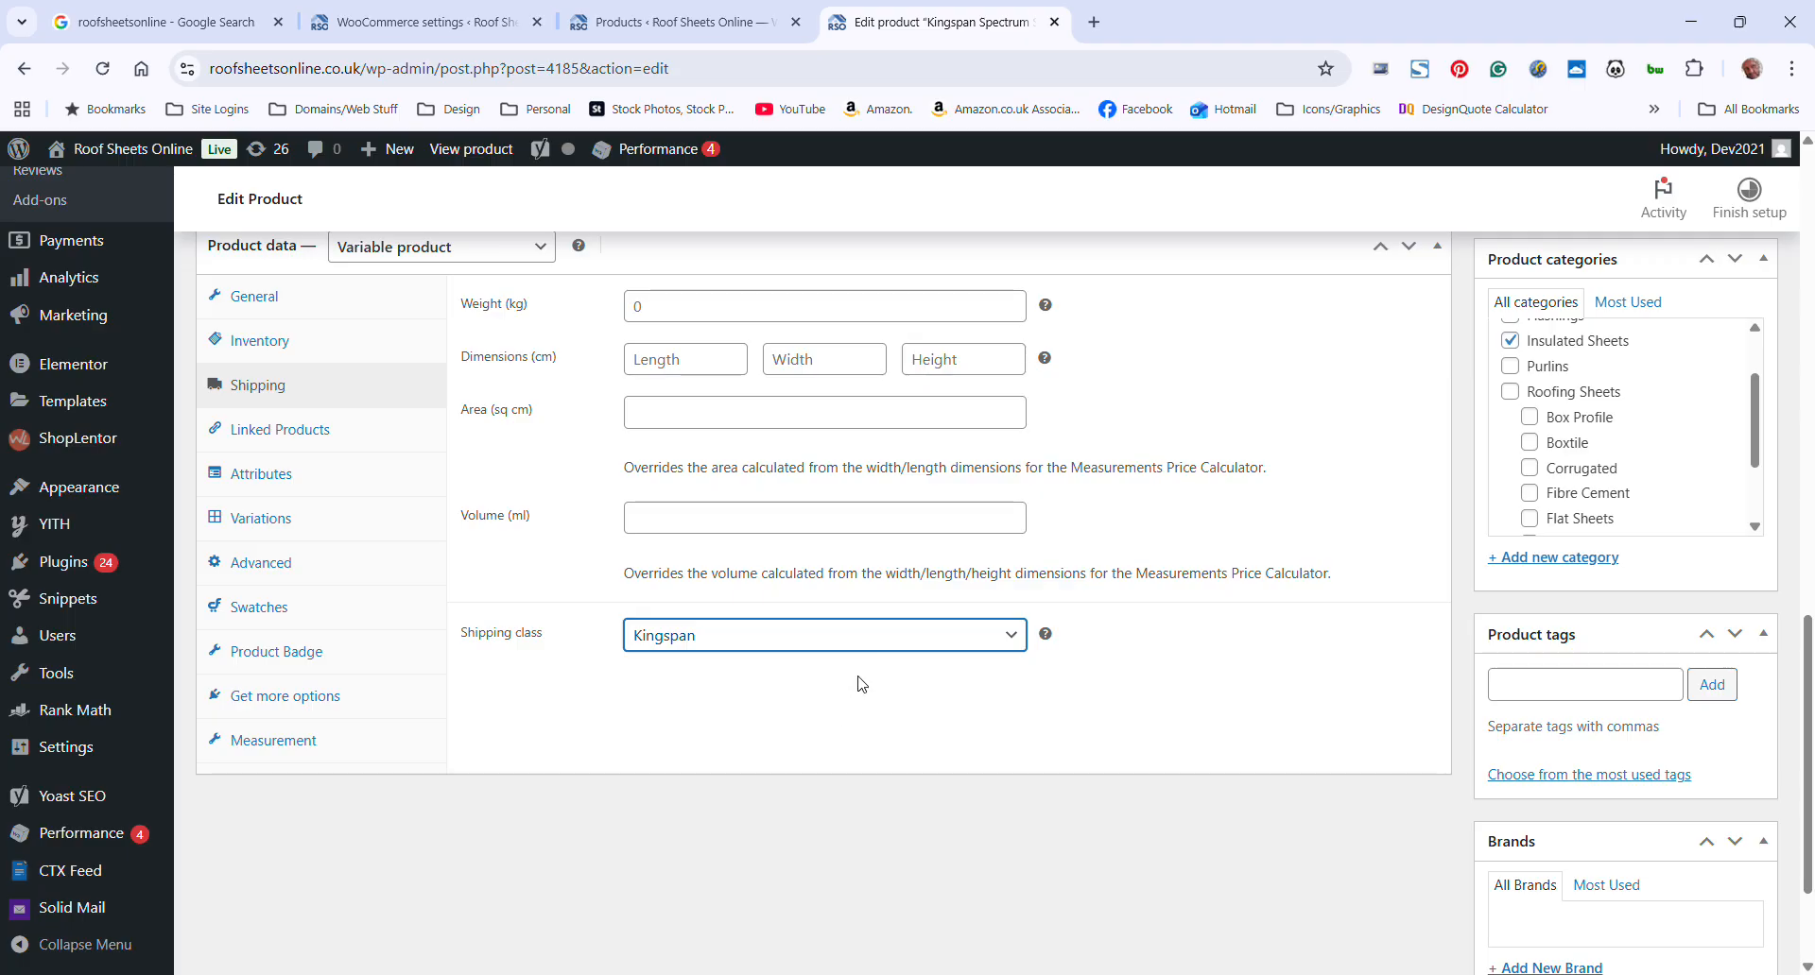
{"action": "scroll", "coordinate": [936, 733], "scroll_direction": "down", "scroll_amount": 1}
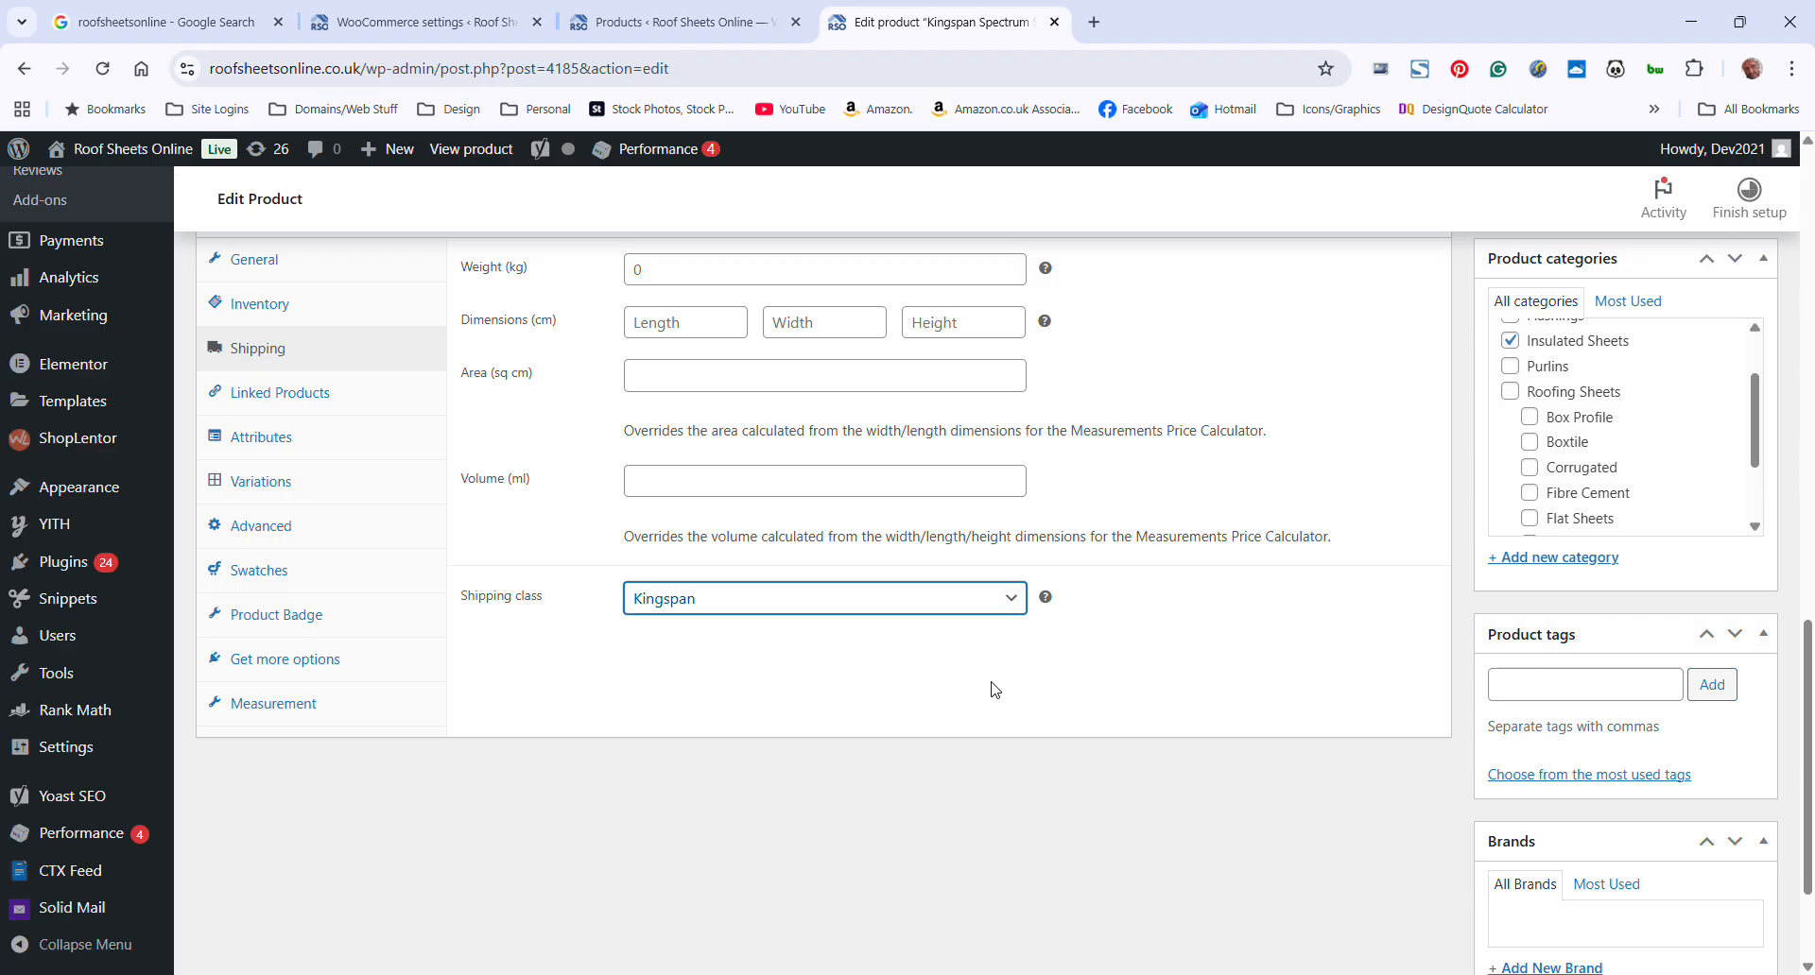
{"action": "left_click", "coordinate": [1033, 682]}
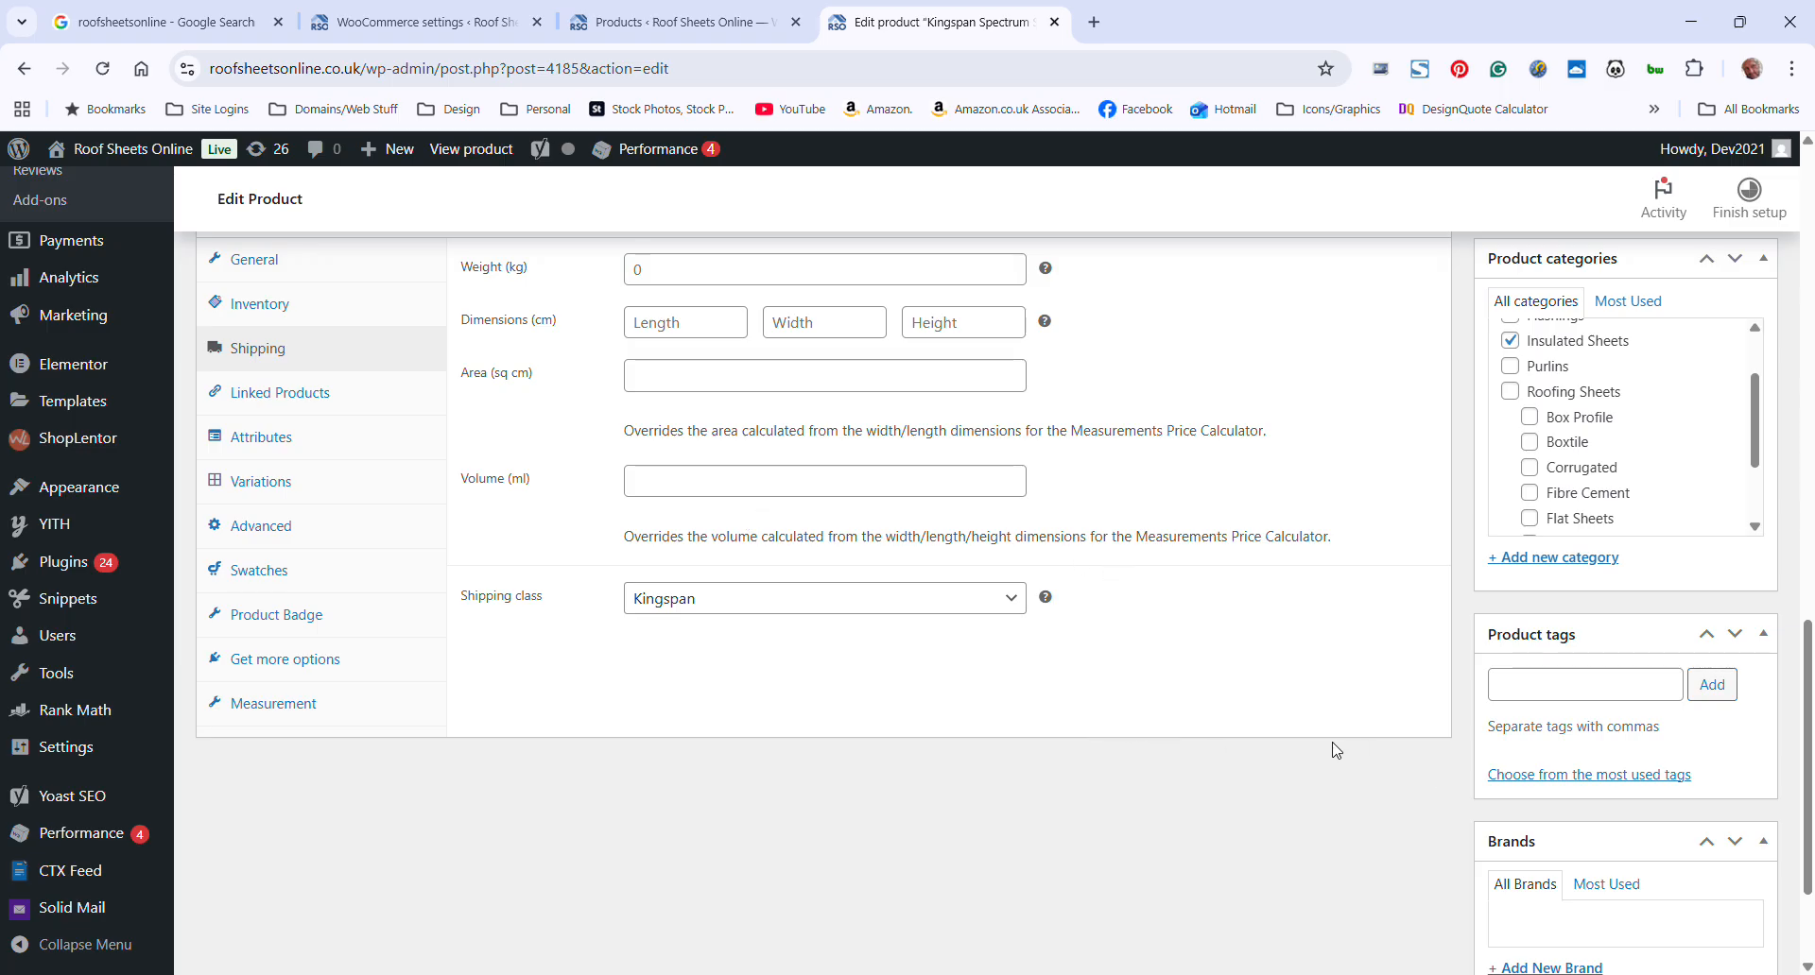
{"action": "scroll", "coordinate": [1332, 749], "scroll_direction": "up", "scroll_amount": 3}
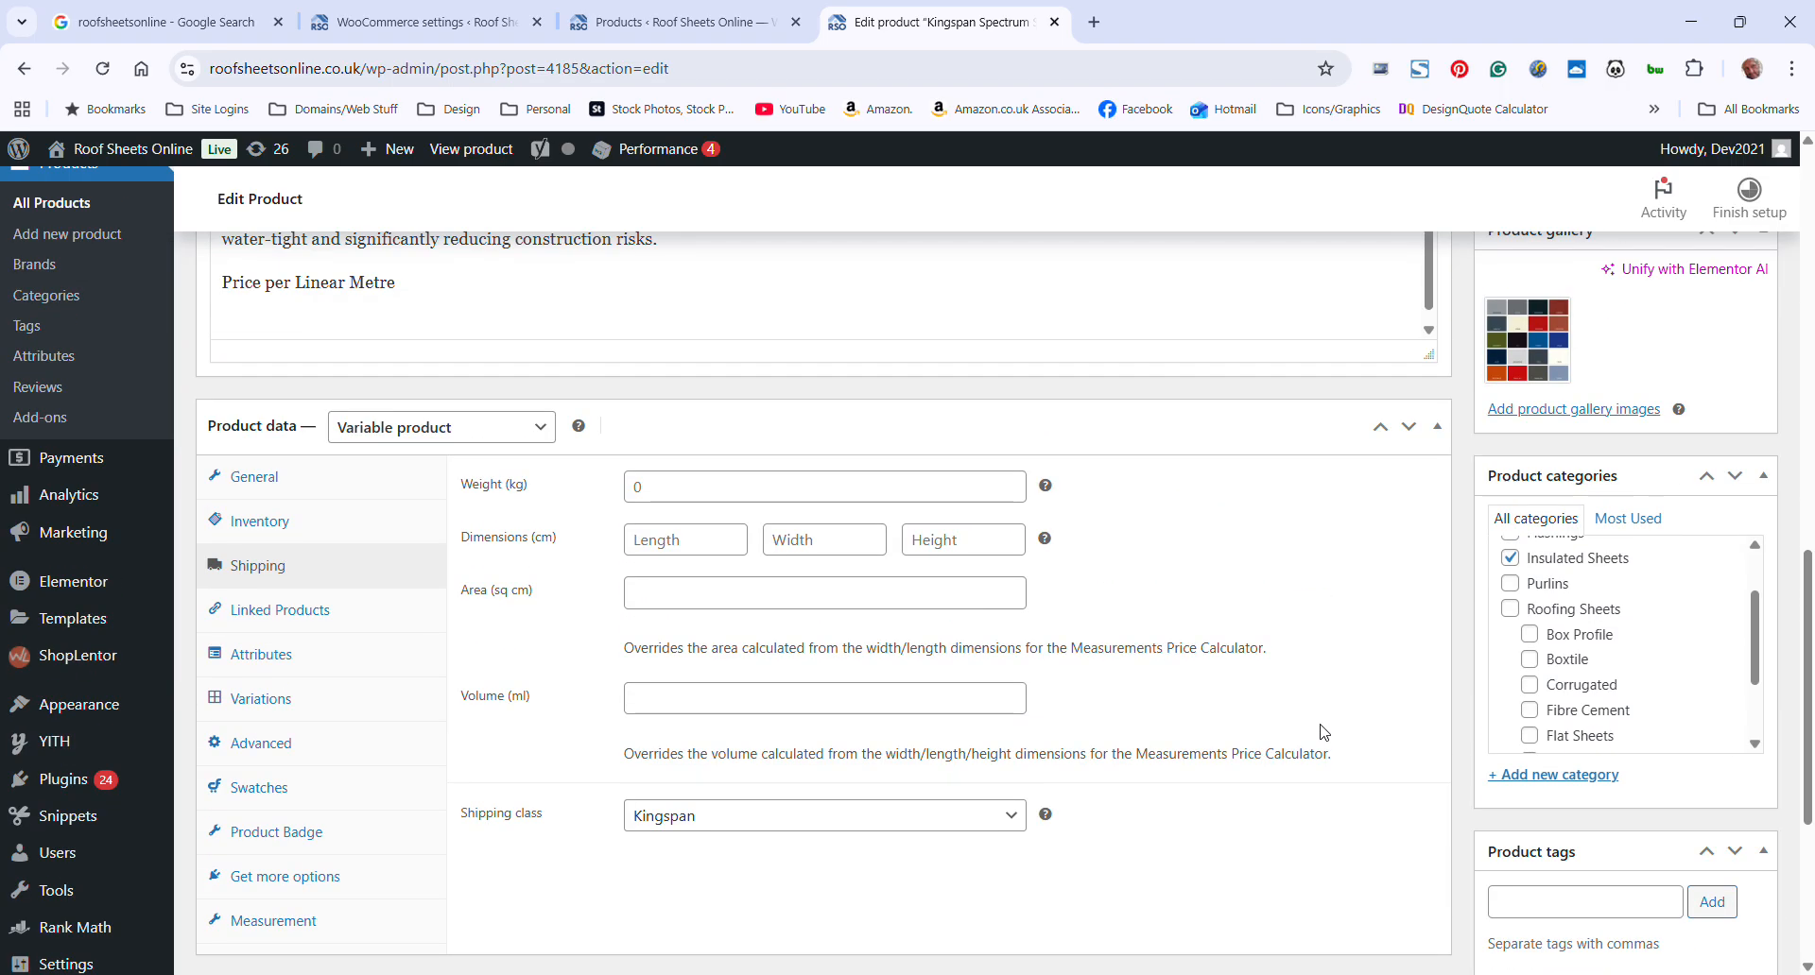
{"action": "scroll", "coordinate": [1295, 718], "scroll_direction": "up", "scroll_amount": 1}
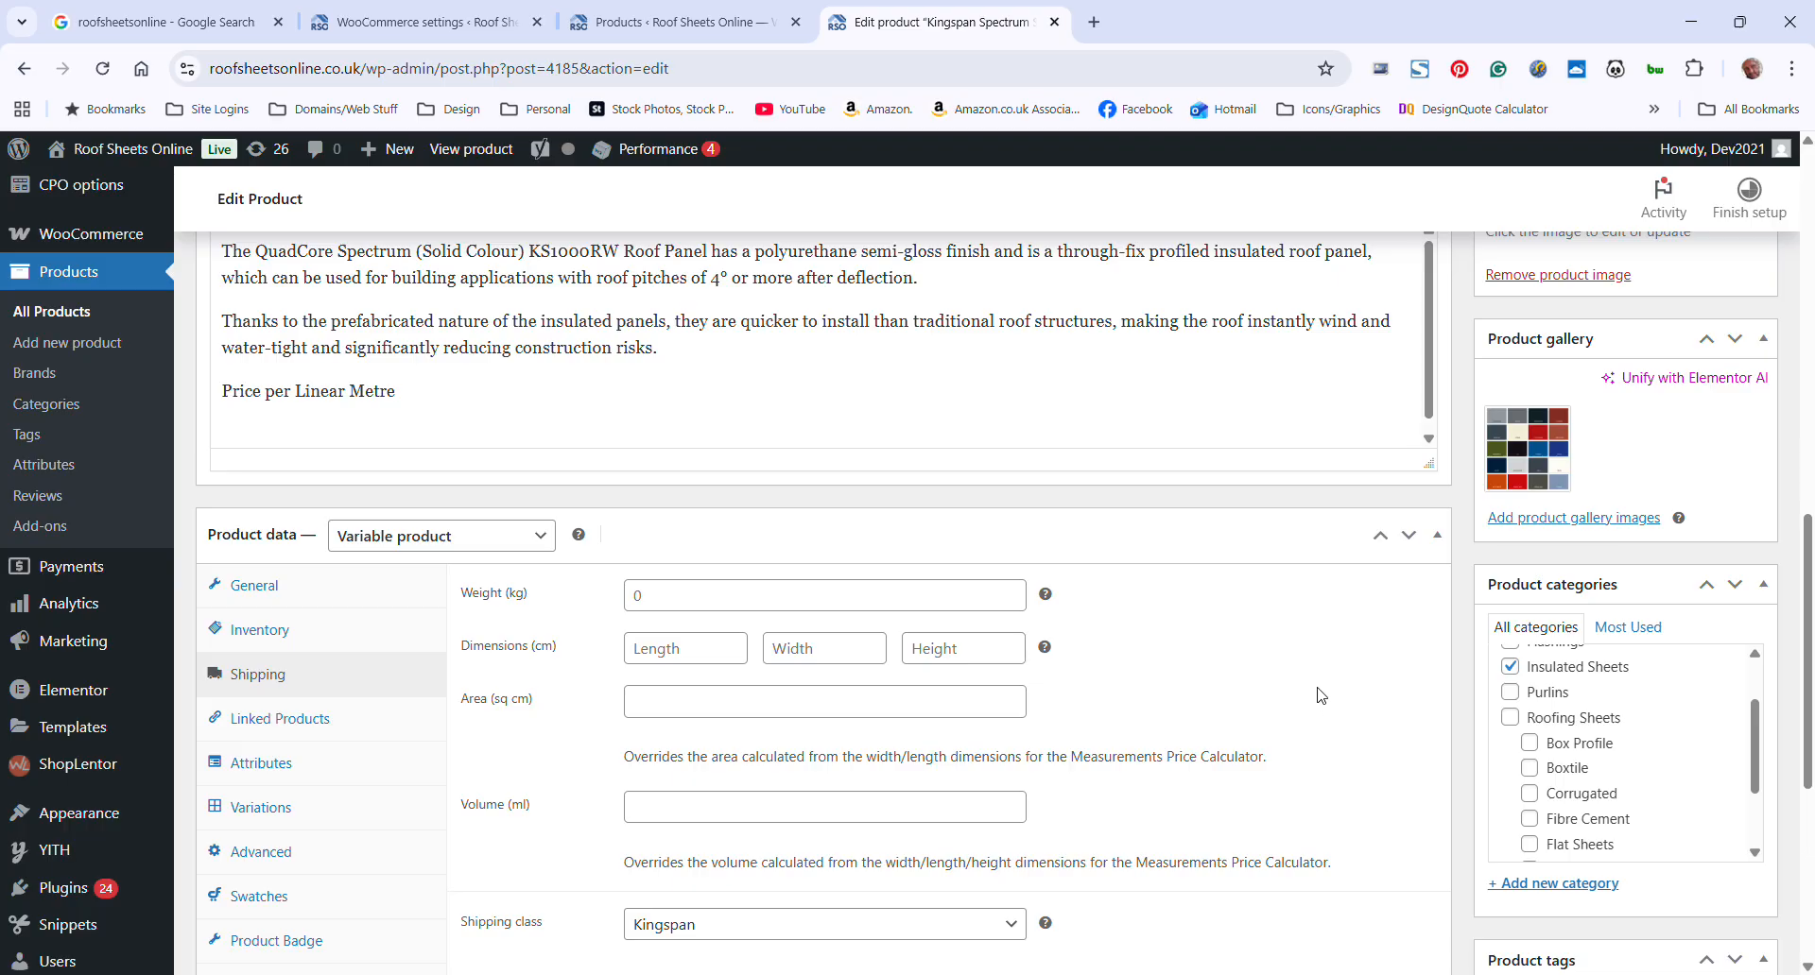
{"action": "scroll", "coordinate": [1320, 696], "scroll_direction": "down", "scroll_amount": 2}
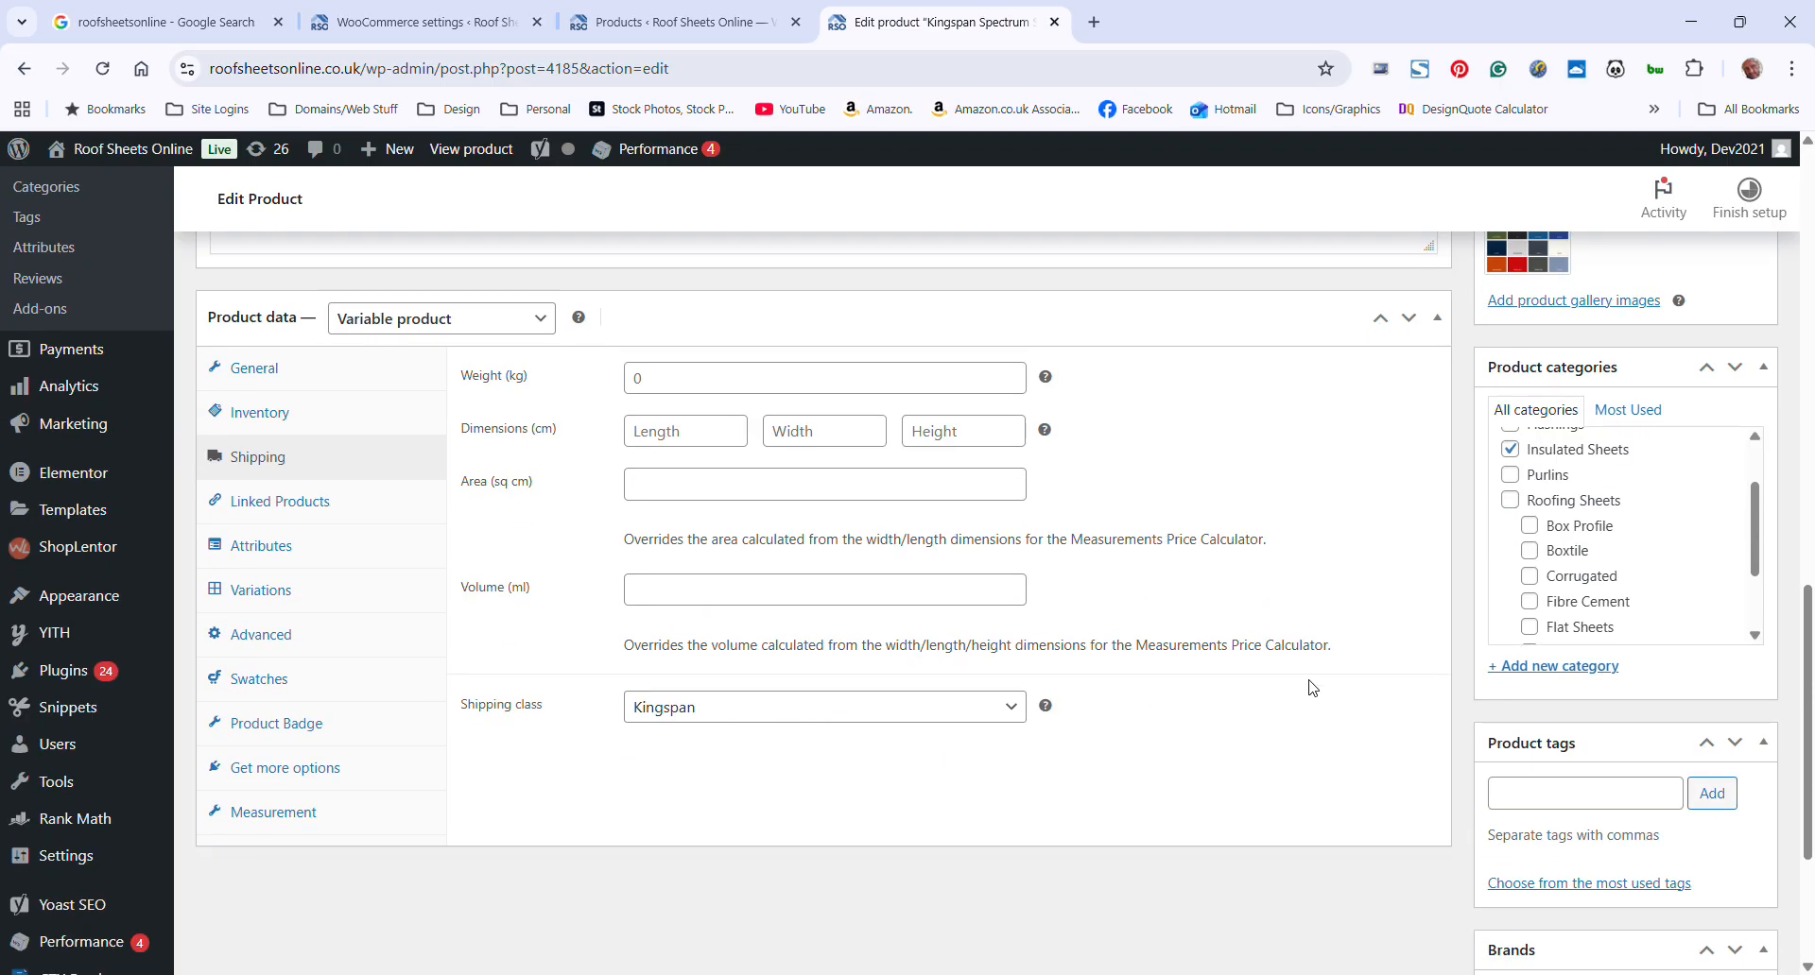
{"action": "scroll", "coordinate": [1310, 688], "scroll_direction": "down", "scroll_amount": 1}
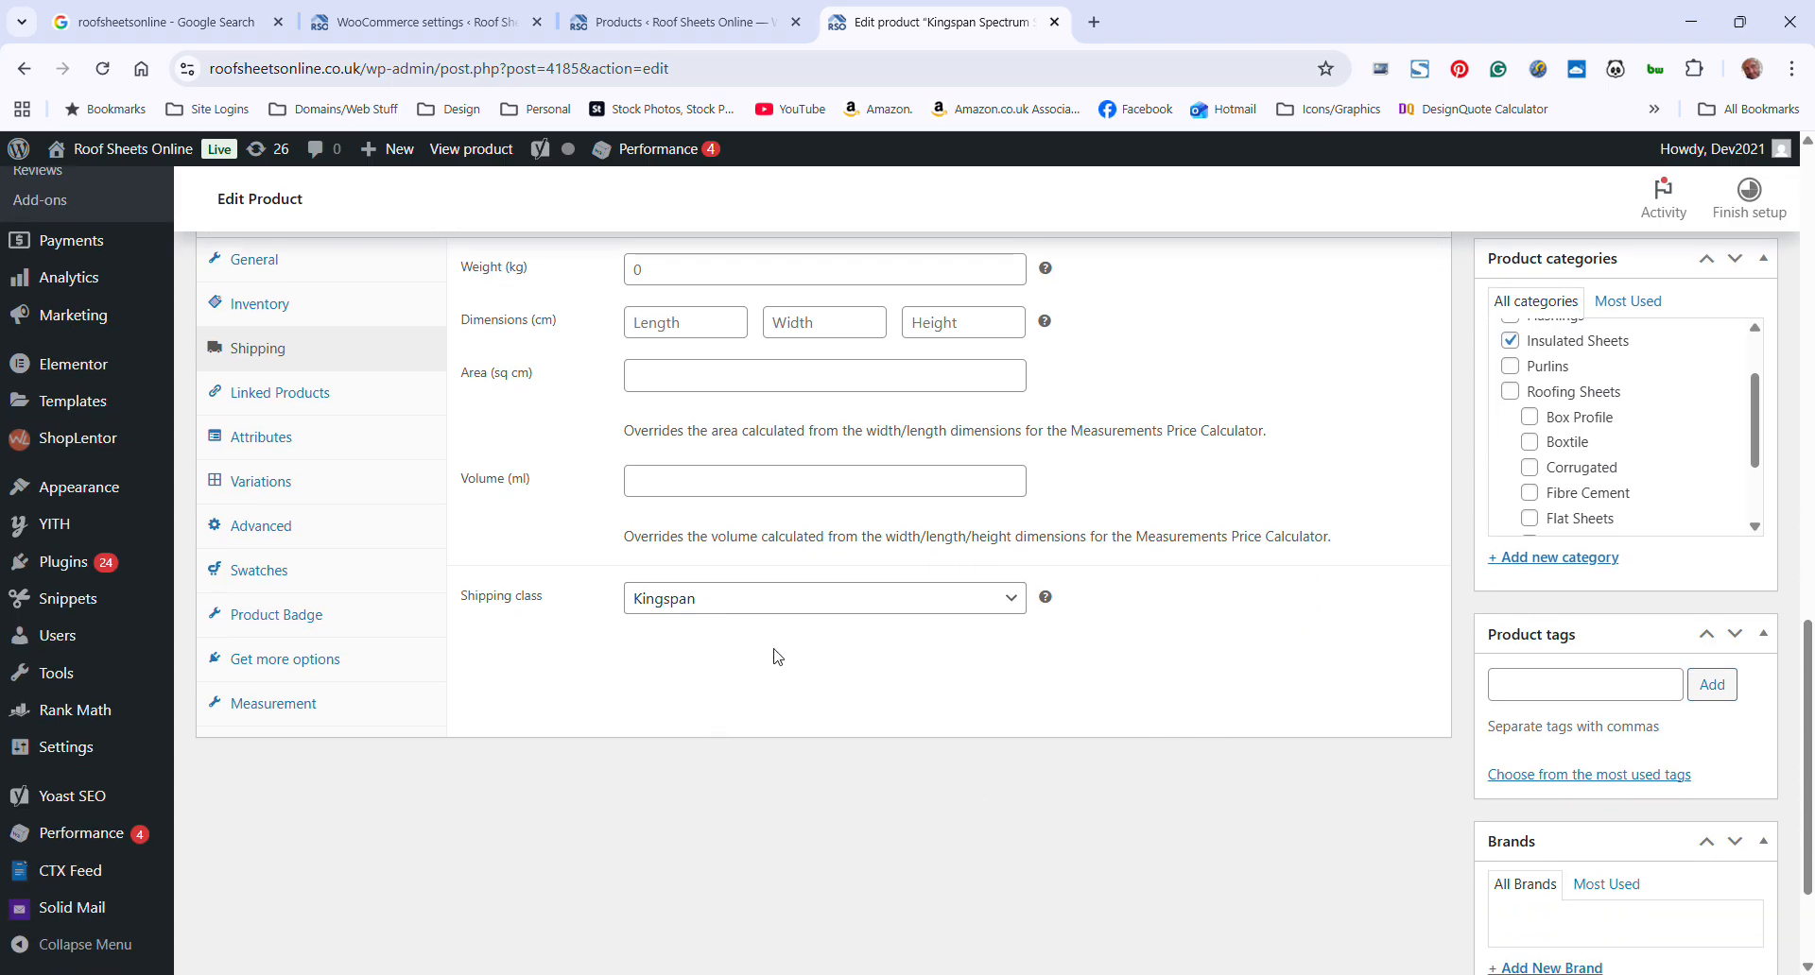
{"action": "left_click", "coordinate": [791, 615]}
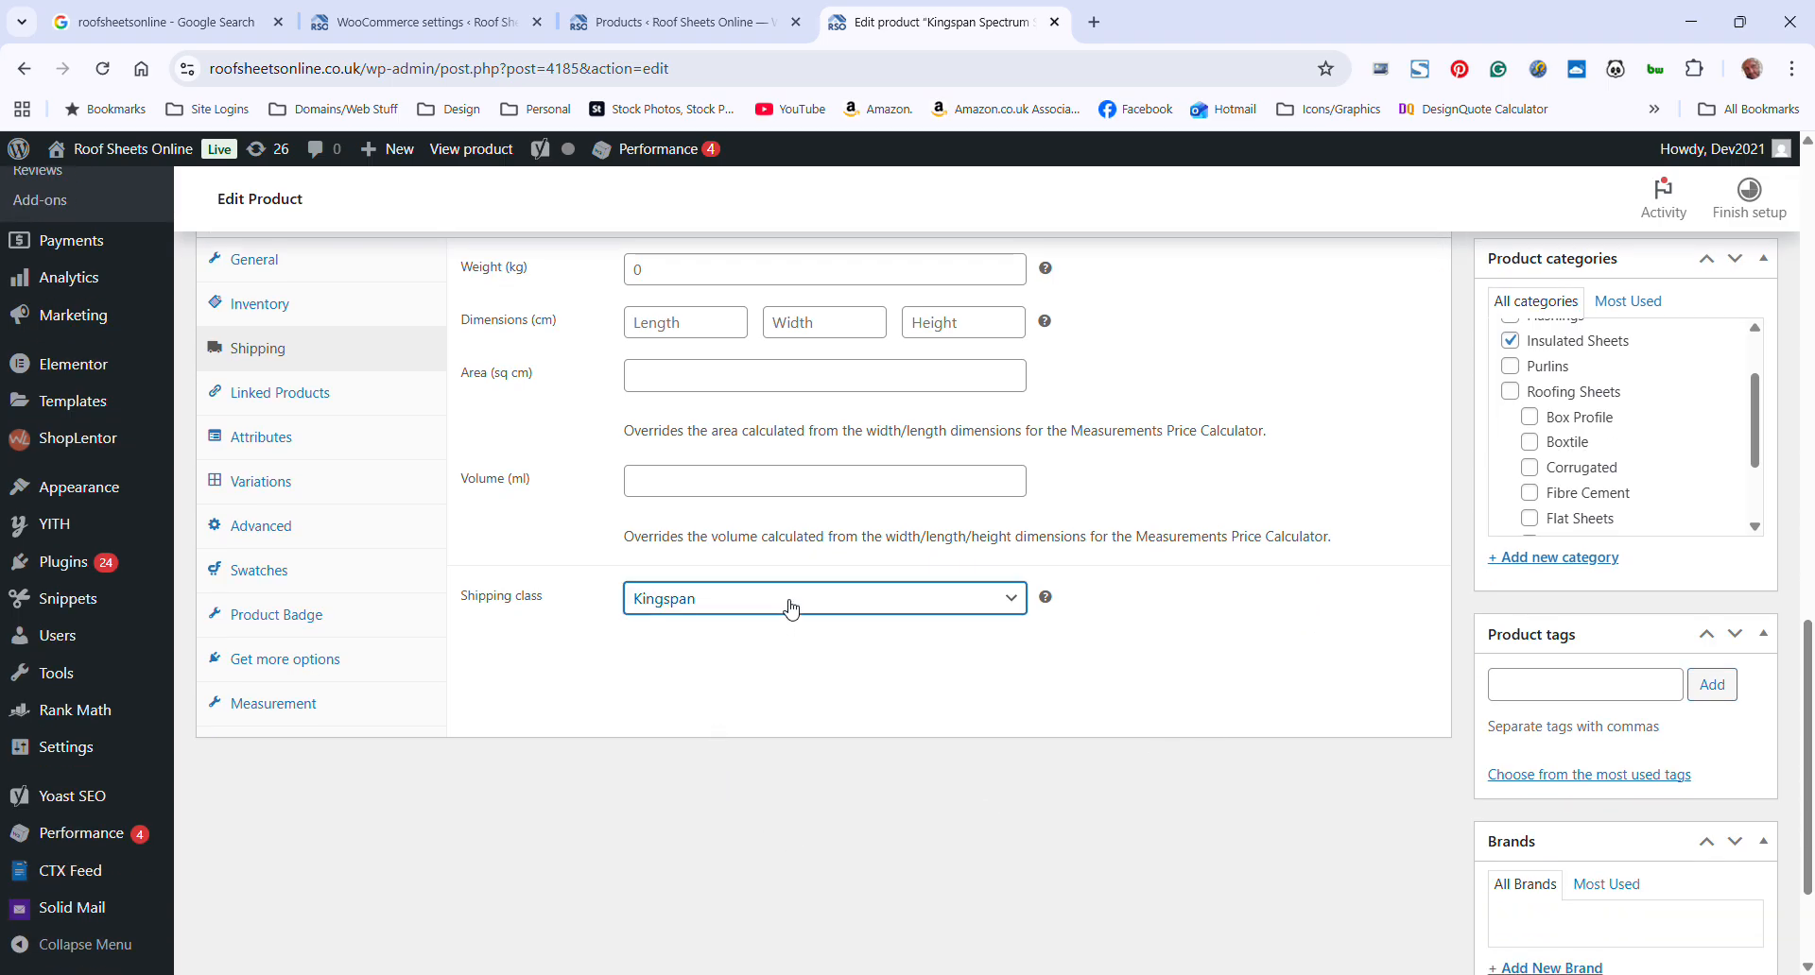
{"action": "left_click", "coordinate": [567, 662]}
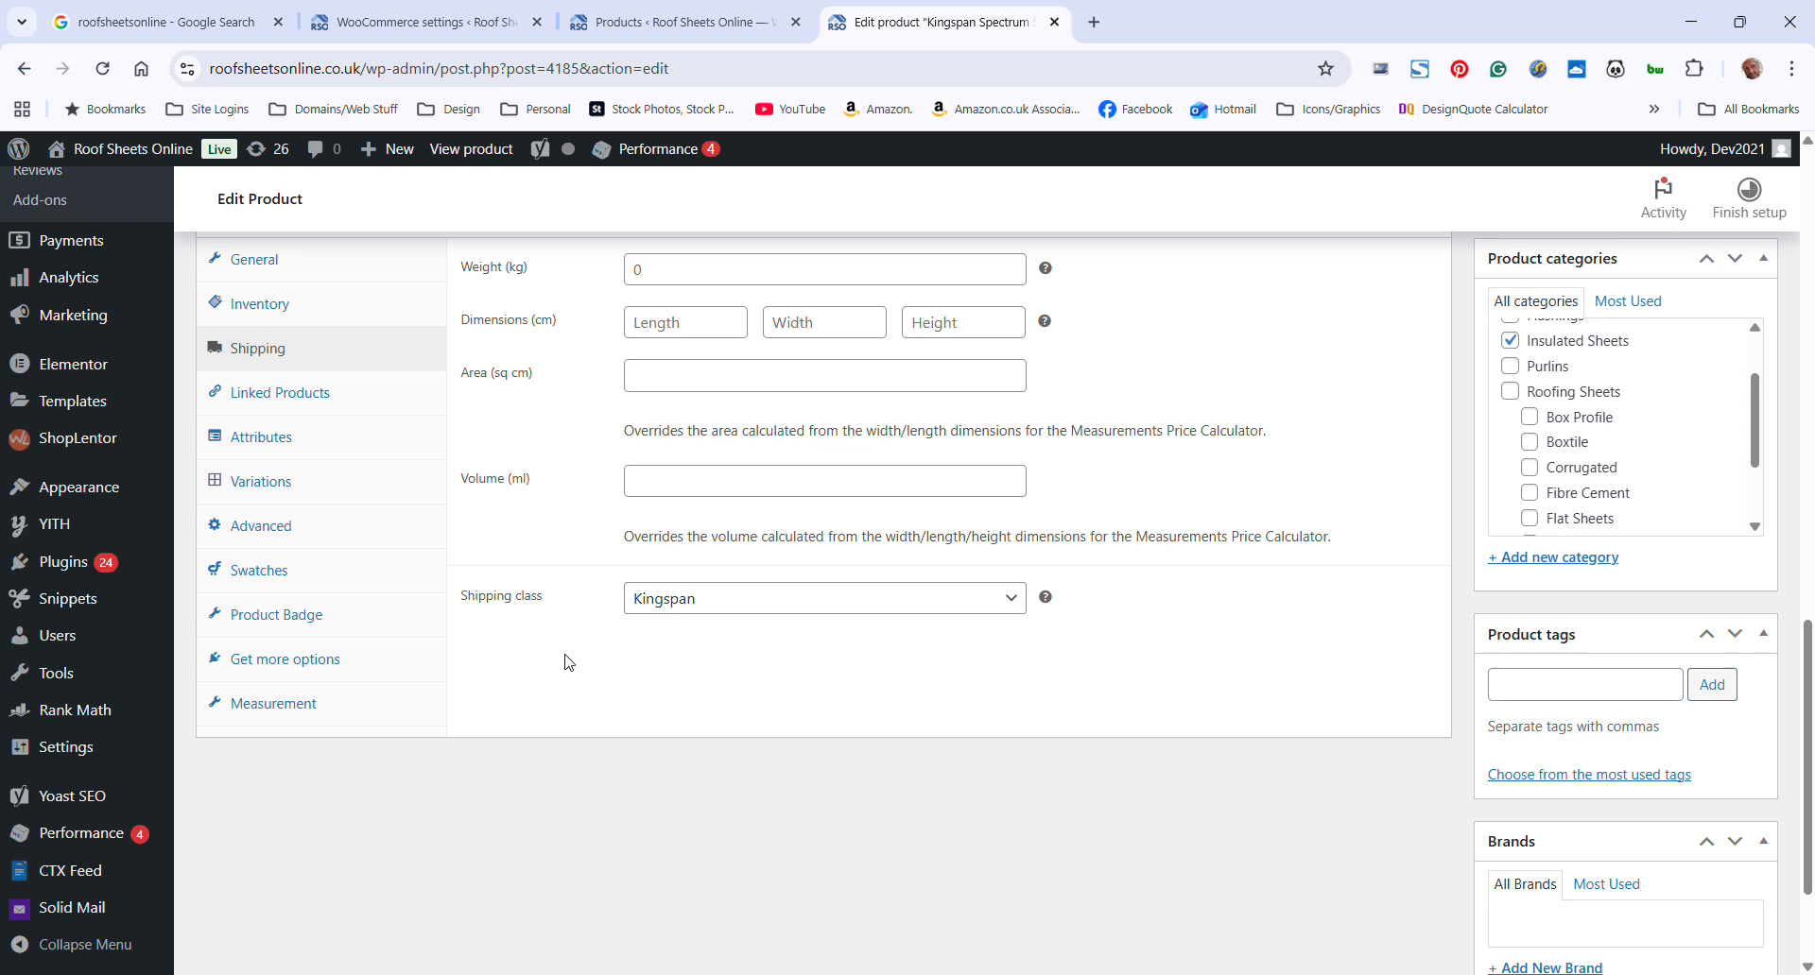
Try the Free Shipping class on the product and set its shipping class back to Kingspan
{"action": "left_click", "coordinate": [822, 603]}
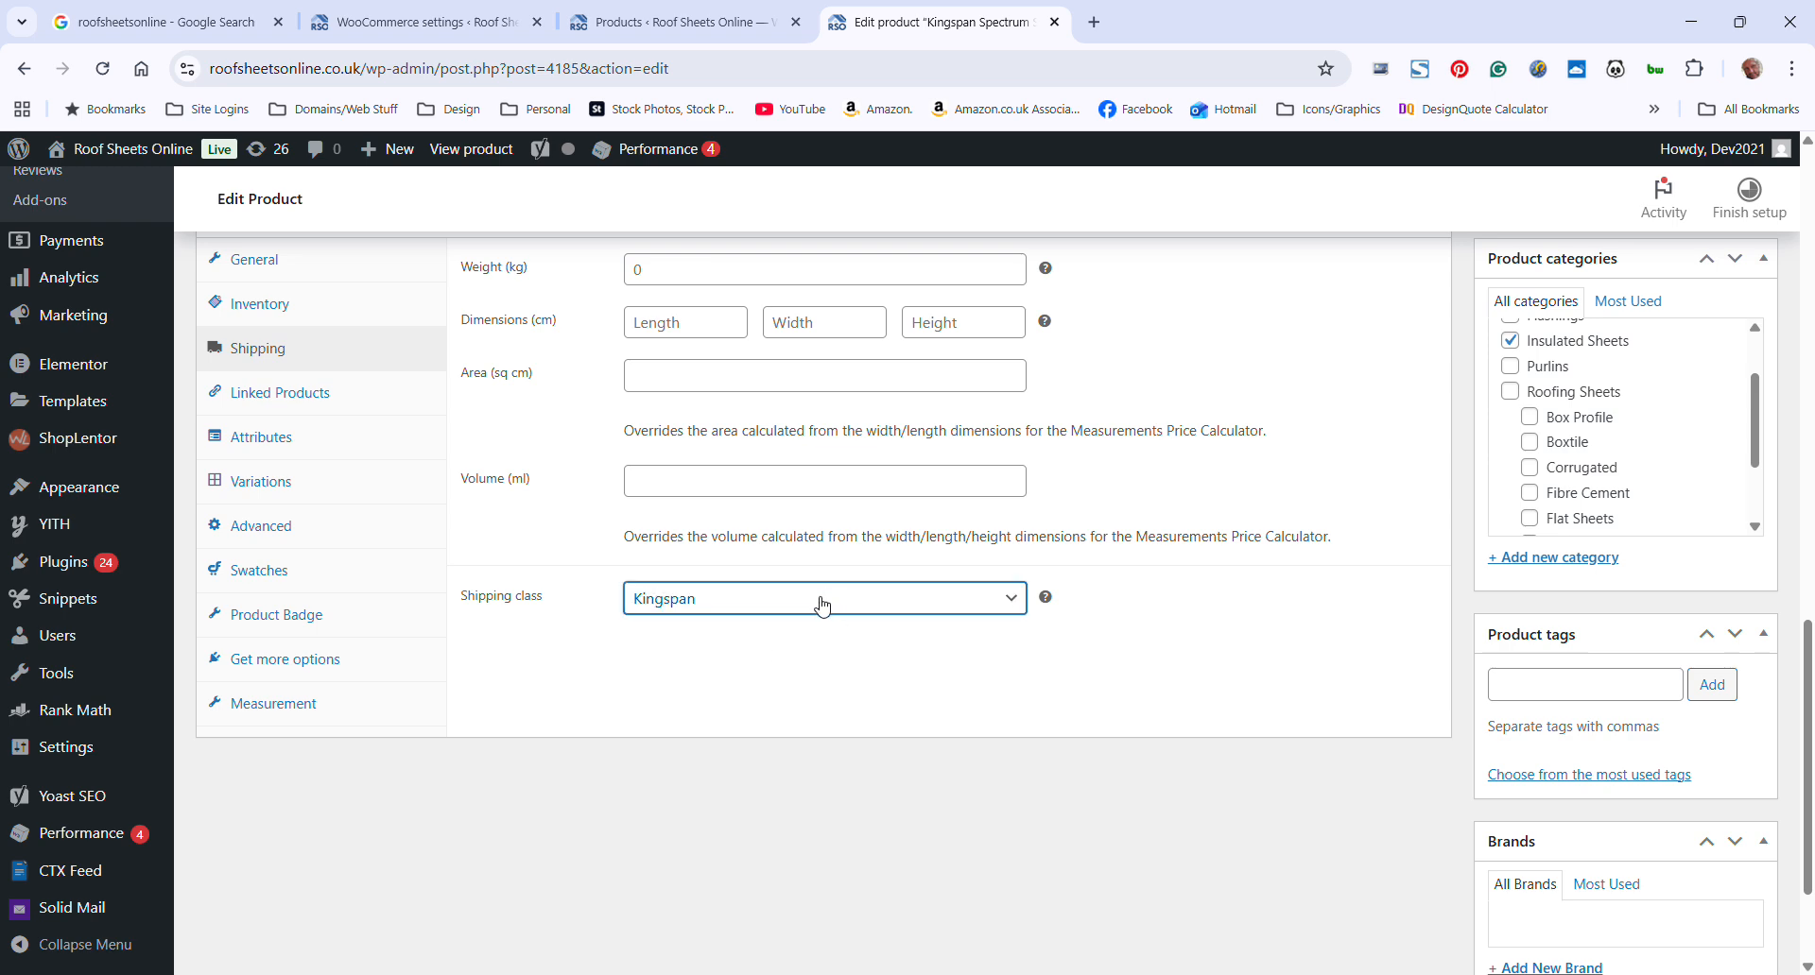
{"action": "left_click", "coordinate": [737, 662]}
{"action": "scroll", "coordinate": [1415, 618], "scroll_direction": "up", "scroll_amount": 3}
{"action": "scroll", "coordinate": [1553, 389], "scroll_direction": "up", "scroll_amount": 4}
{"action": "scroll", "coordinate": [1024, 733], "scroll_direction": "down", "scroll_amount": 8}
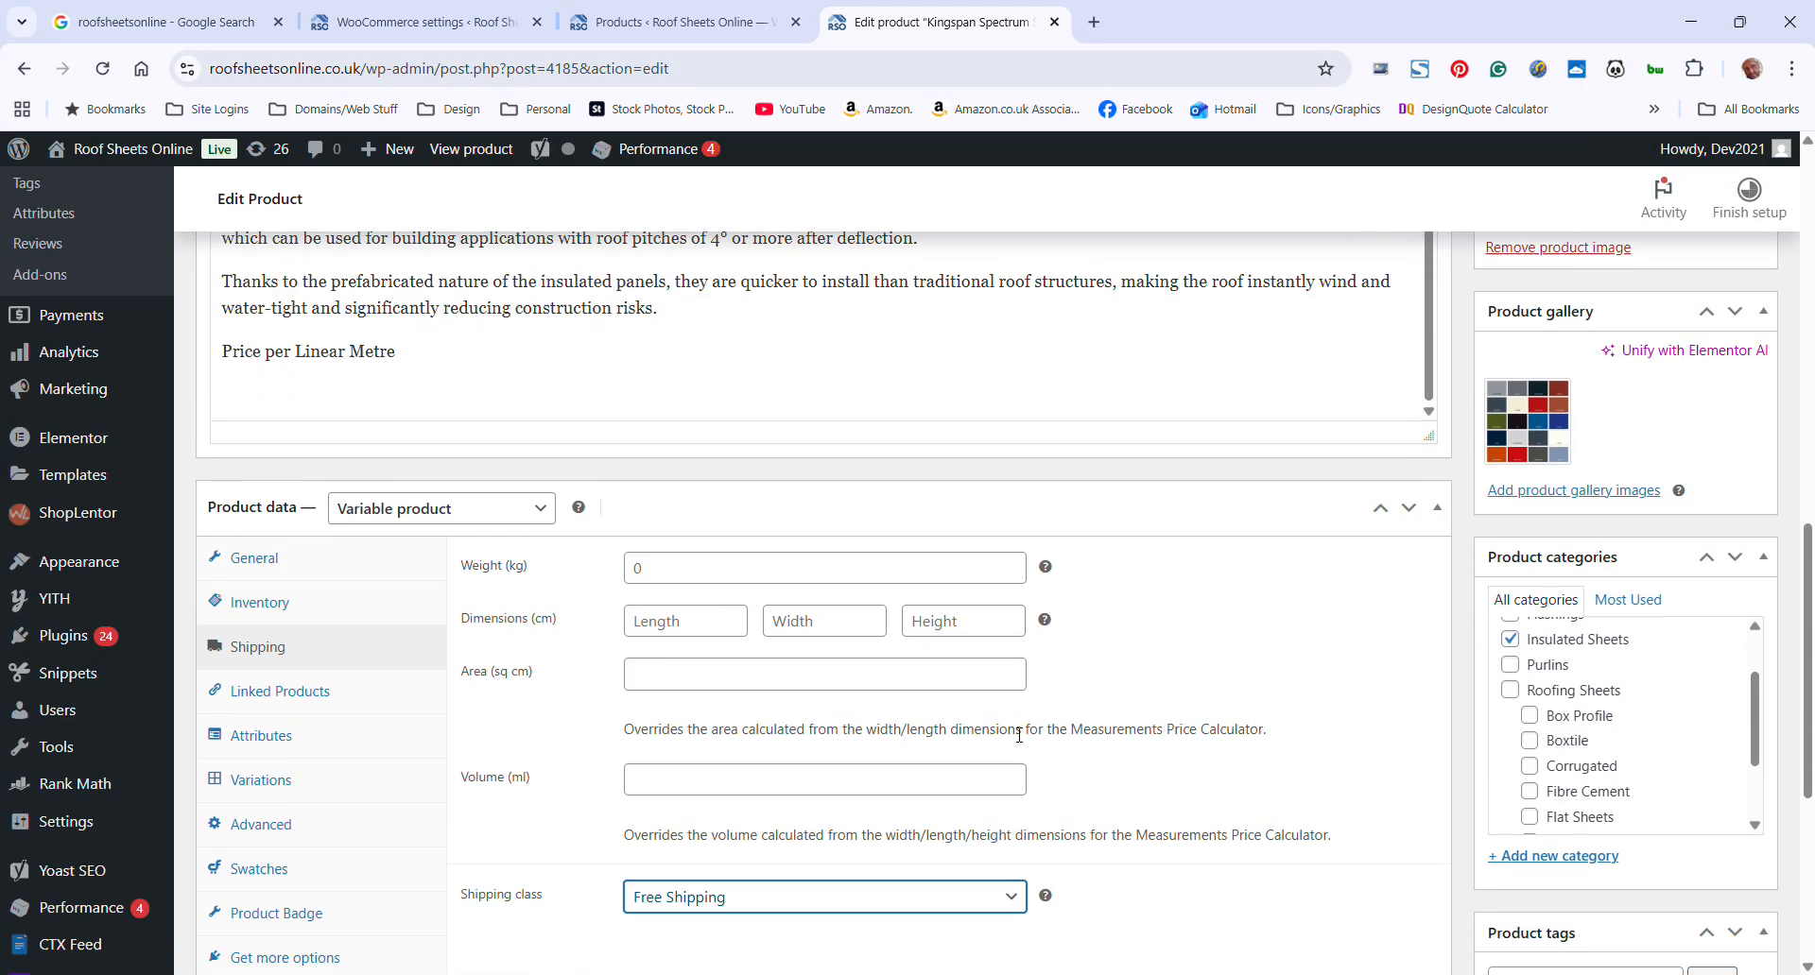
{"action": "left_click", "coordinate": [732, 605]}
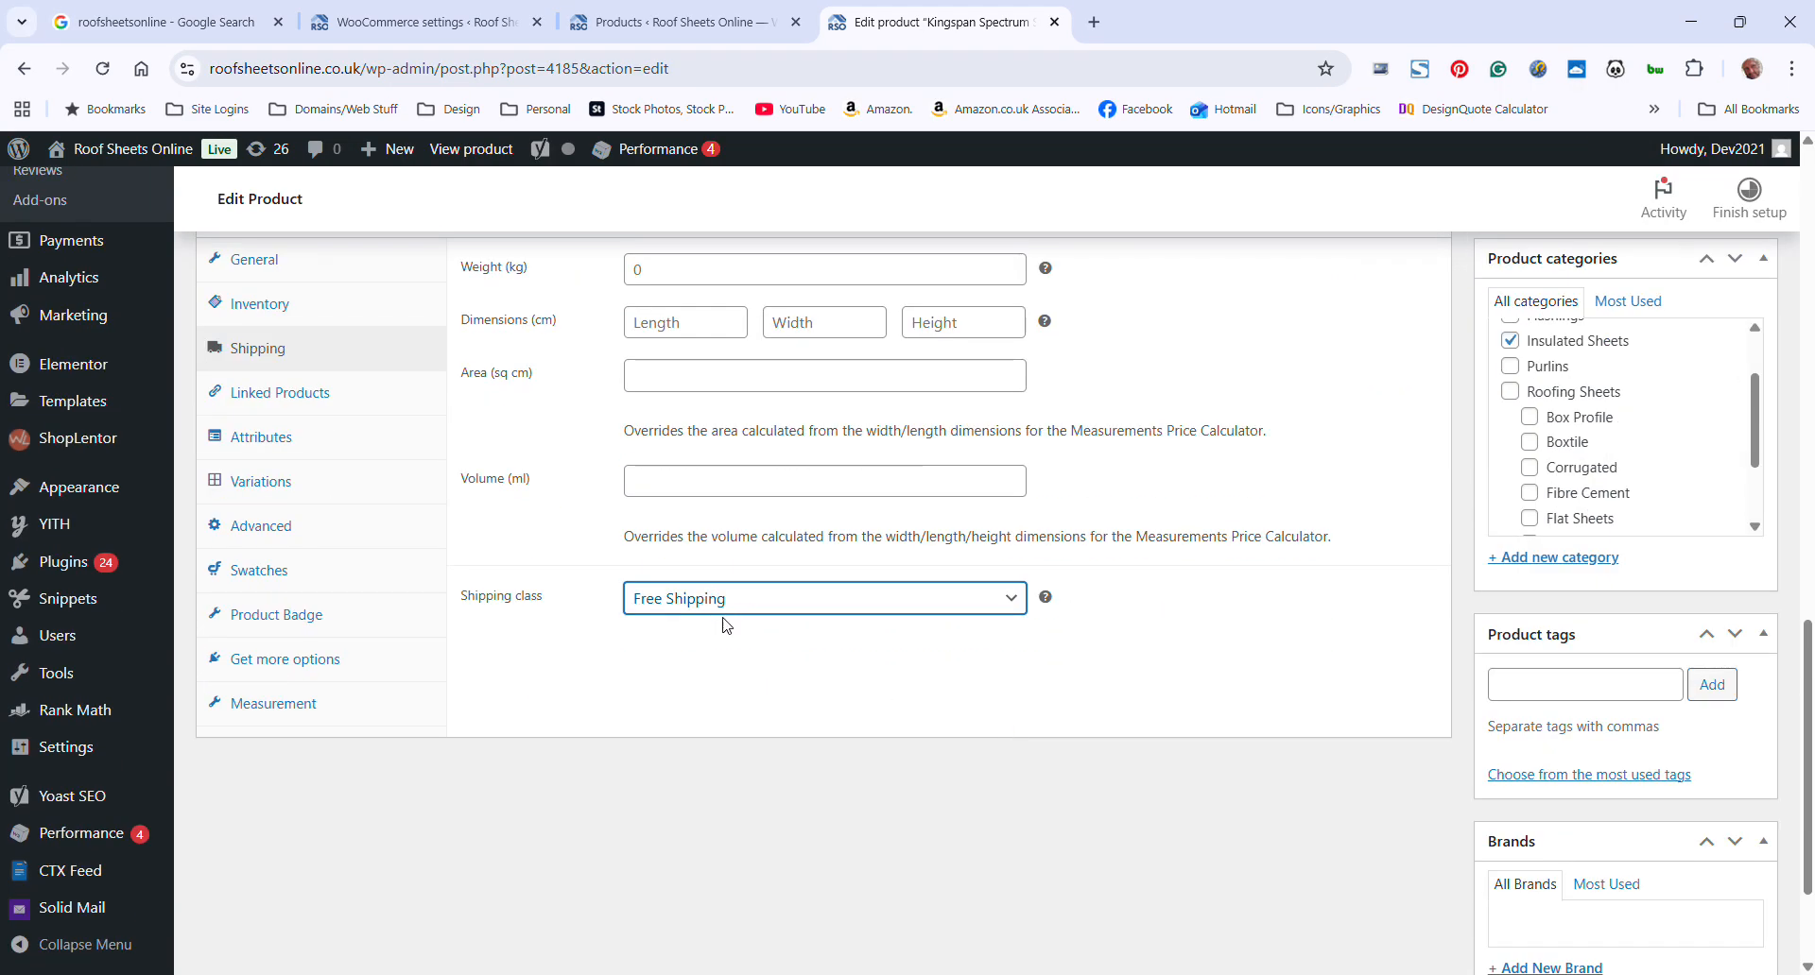
{"action": "left_click", "coordinate": [690, 694]}
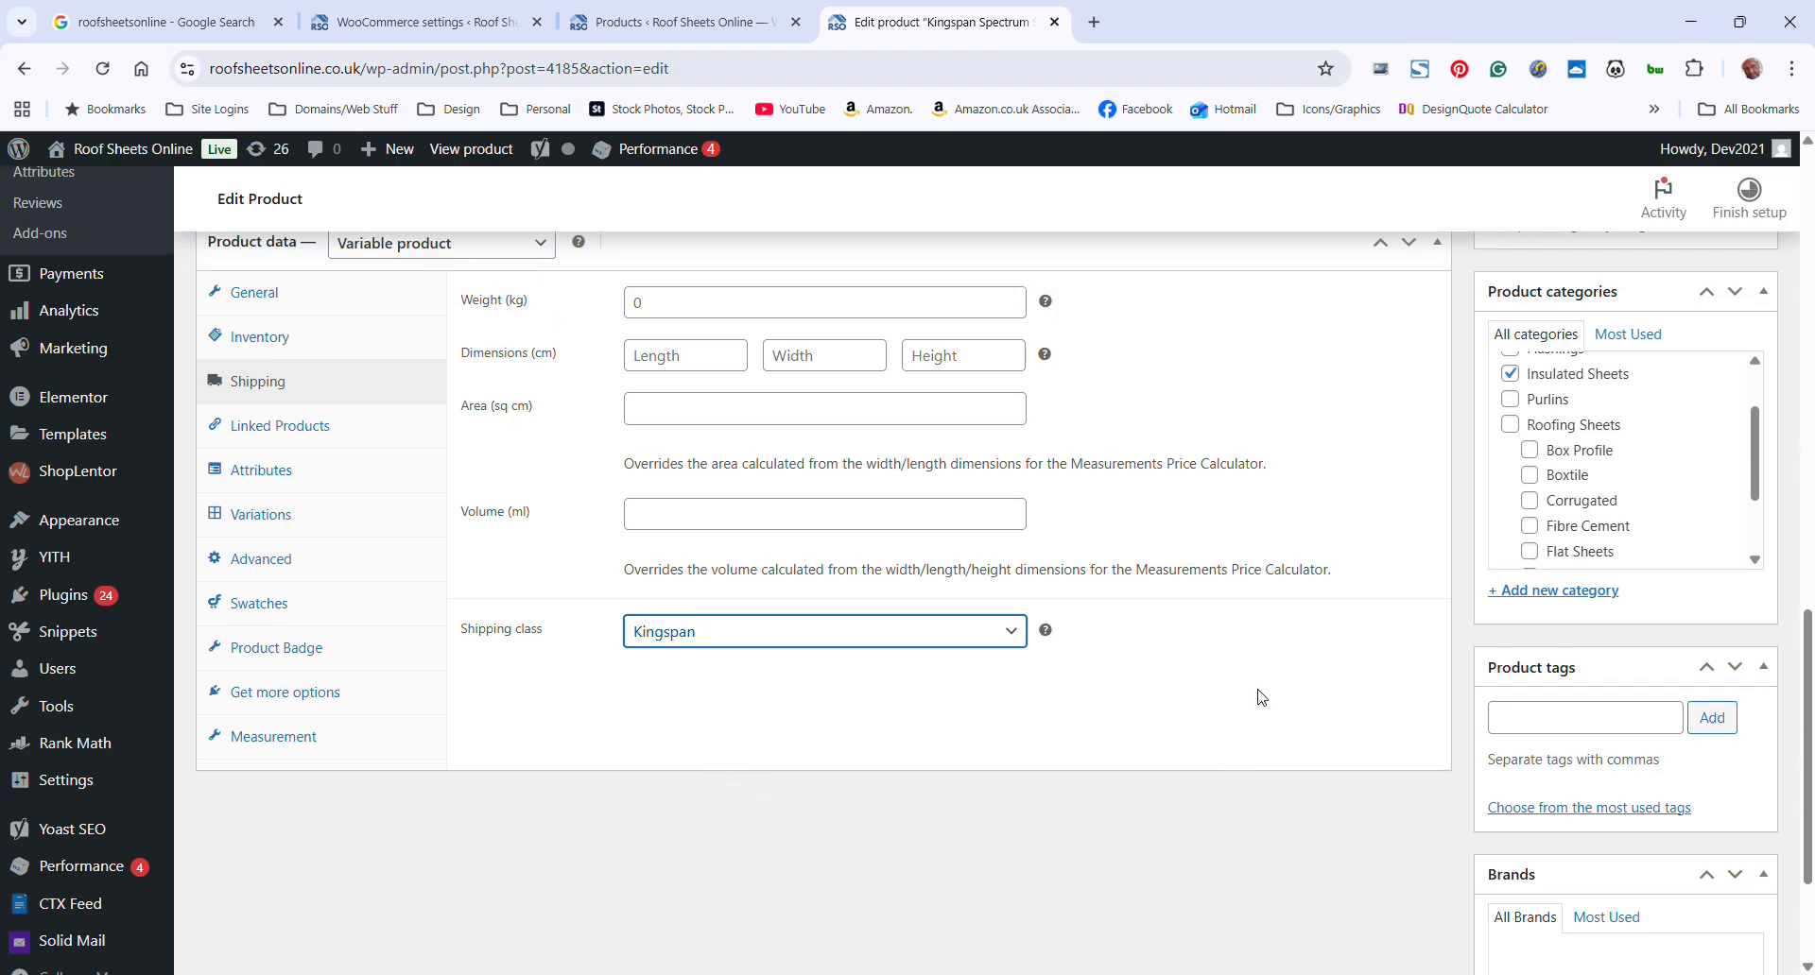
{"action": "scroll", "coordinate": [1264, 699], "scroll_direction": "up", "scroll_amount": 12}
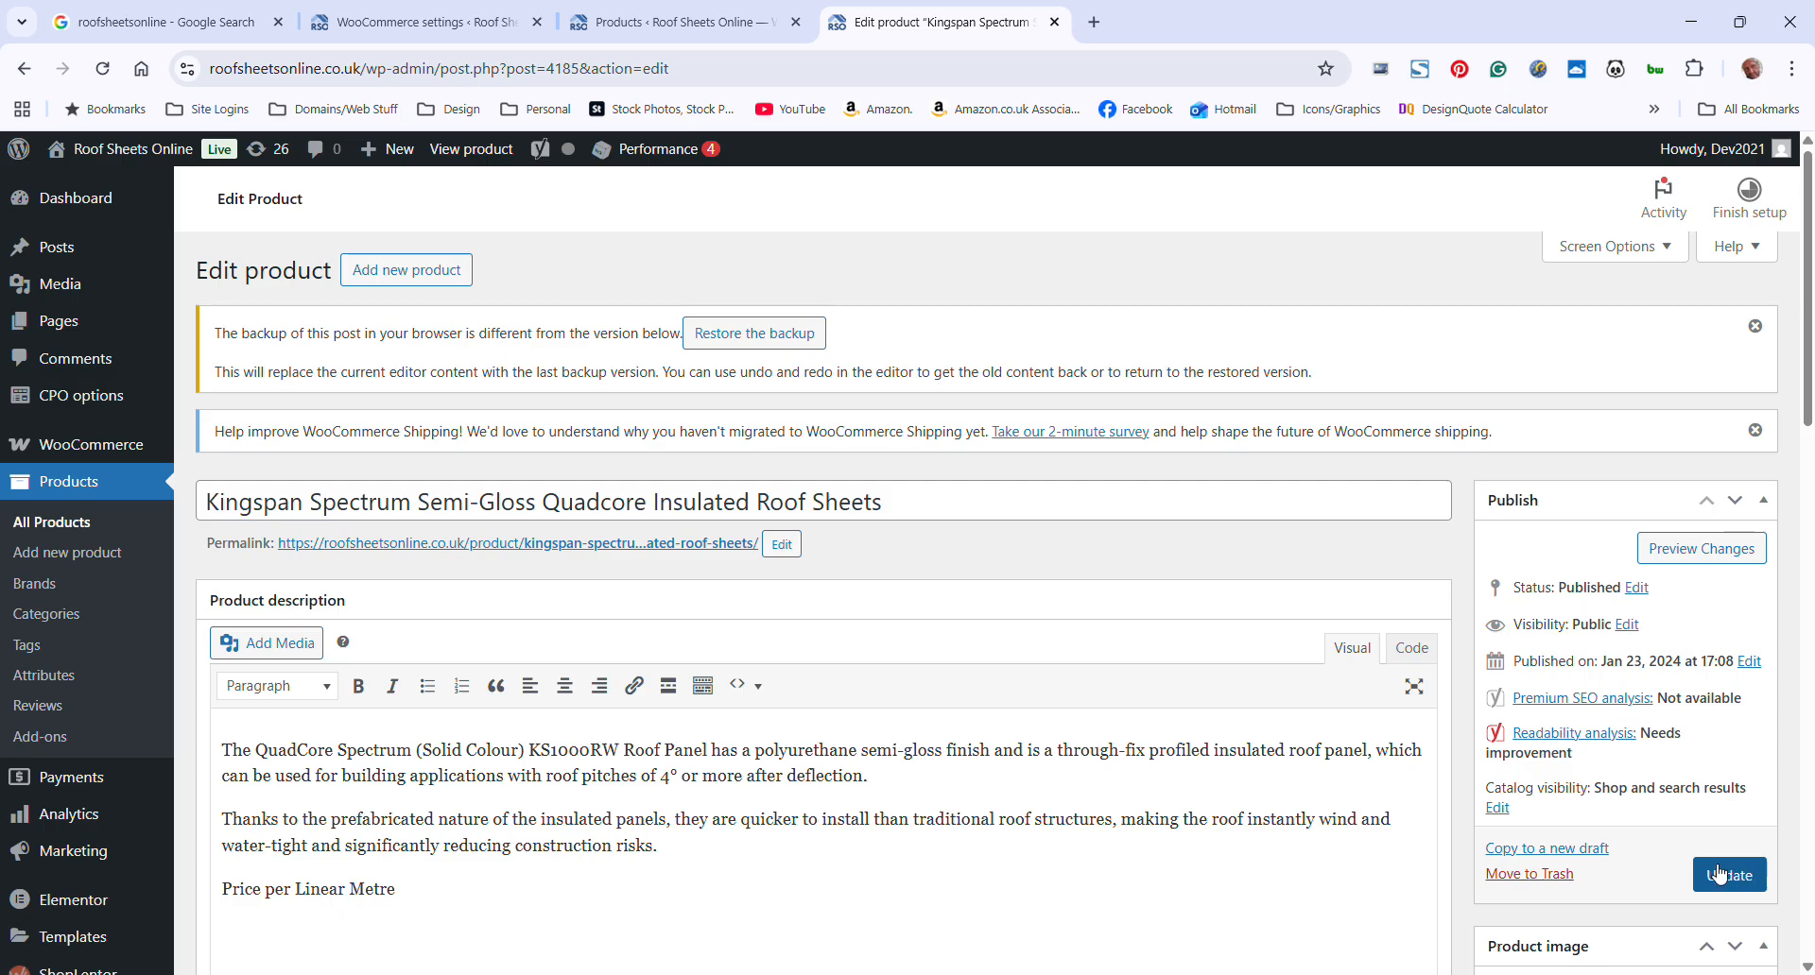
{"action": "scroll", "coordinate": [1122, 535], "scroll_direction": "down", "scroll_amount": 3}
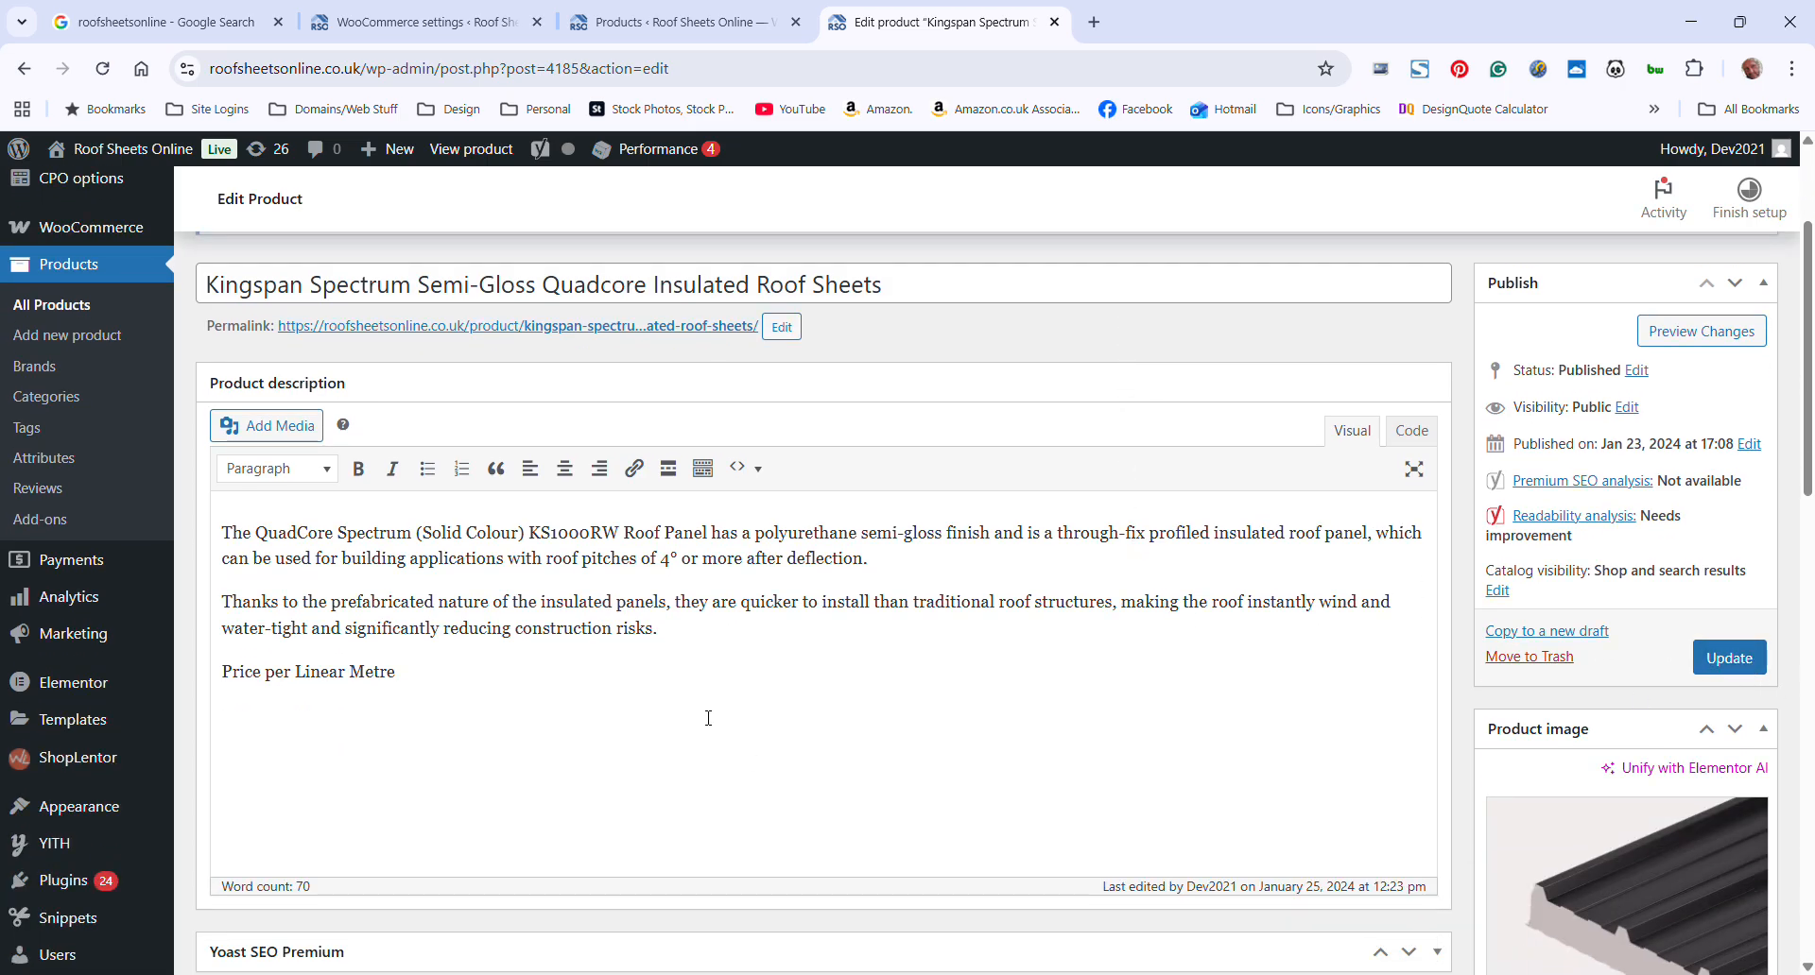
{"action": "scroll", "coordinate": [562, 747], "scroll_direction": "down", "scroll_amount": 6}
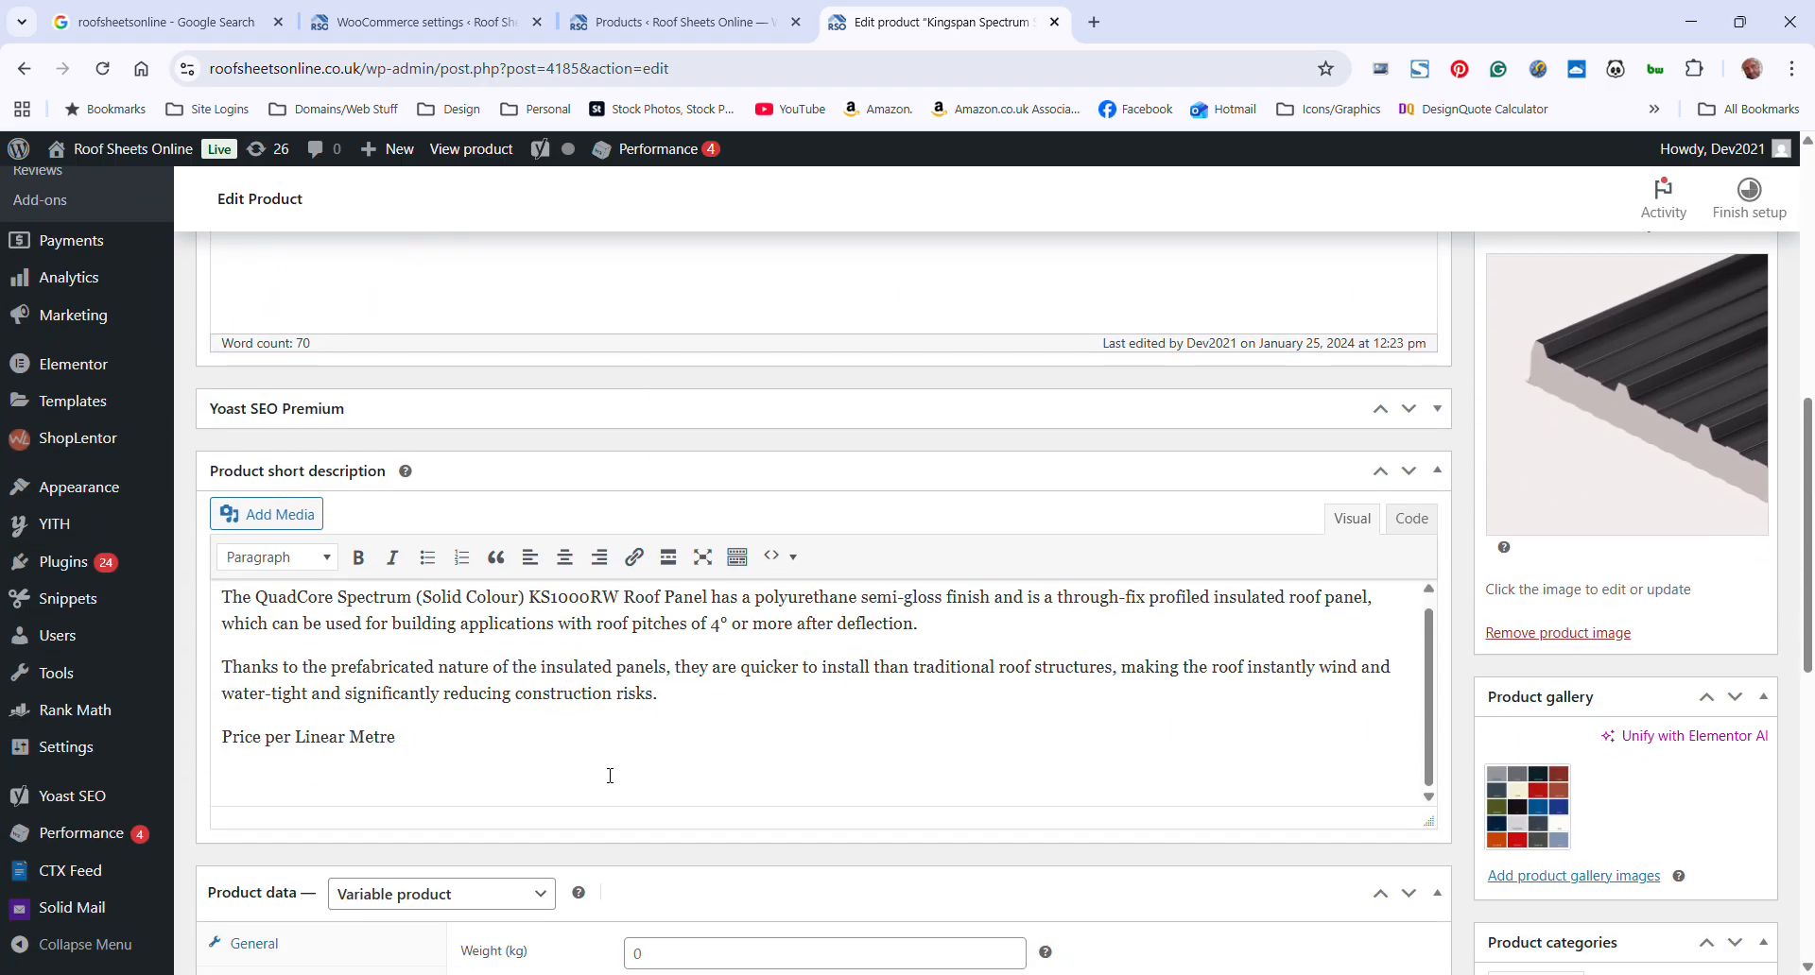
{"action": "scroll", "coordinate": [956, 728], "scroll_direction": "up", "scroll_amount": 5}
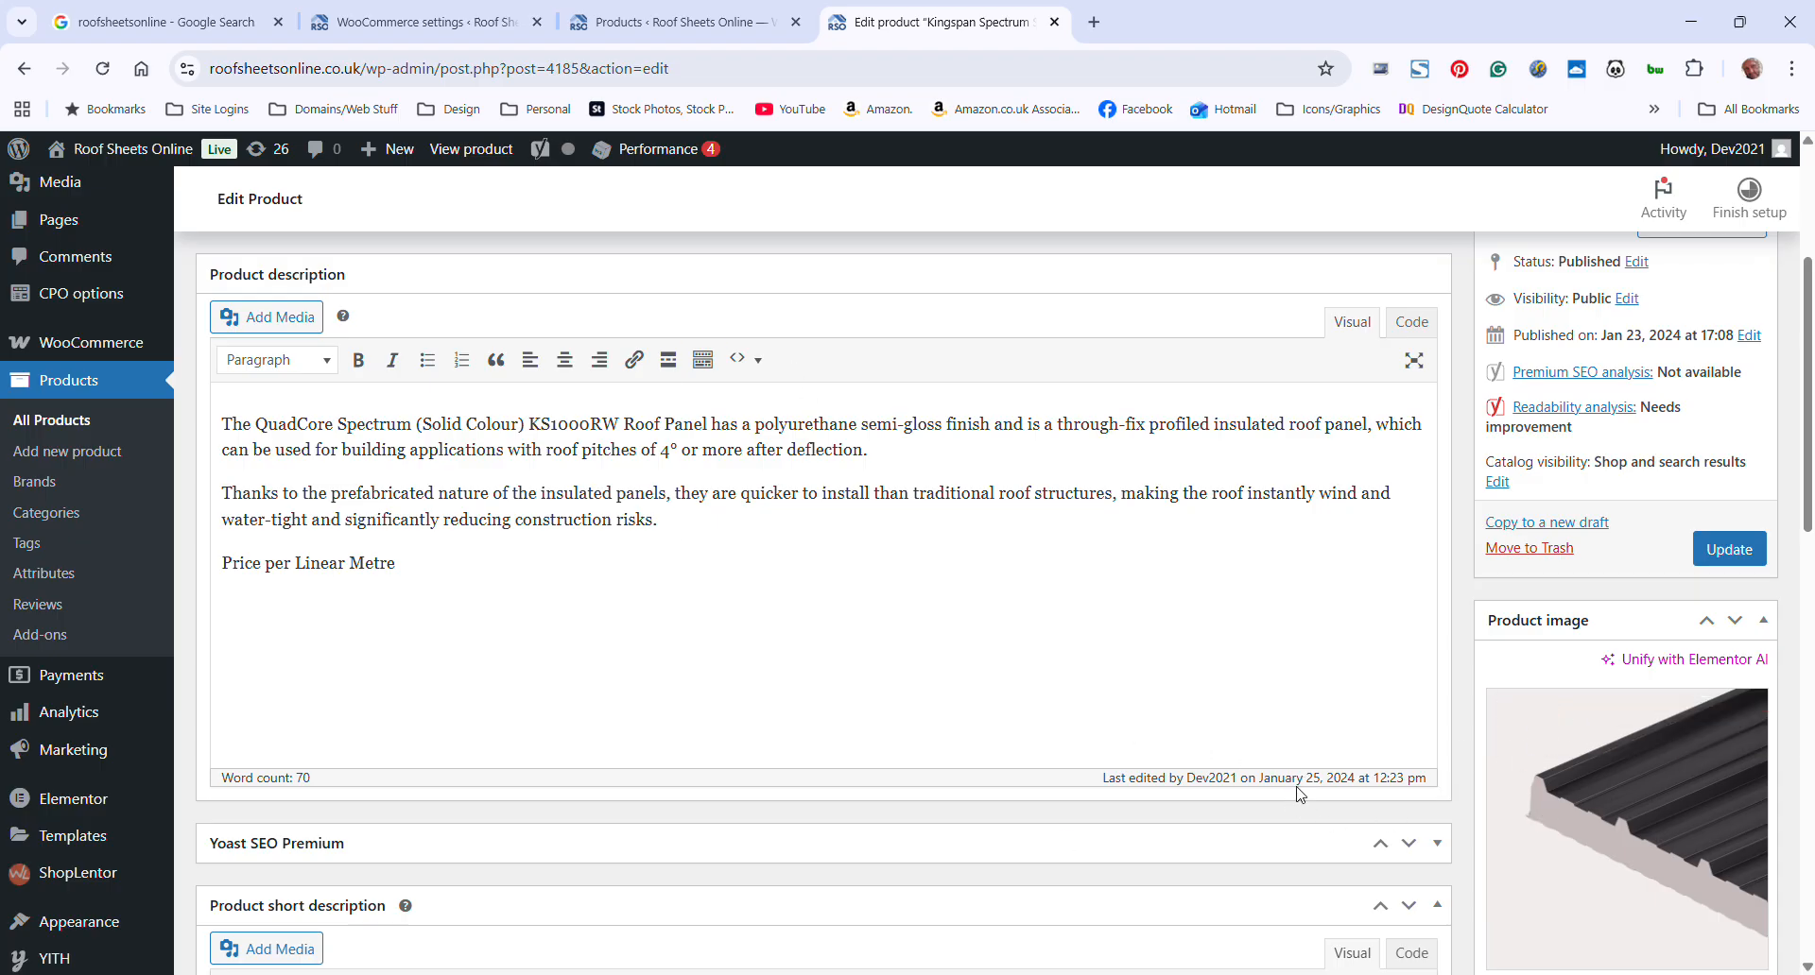
{"action": "scroll", "coordinate": [498, 515], "scroll_direction": "down", "scroll_amount": 15}
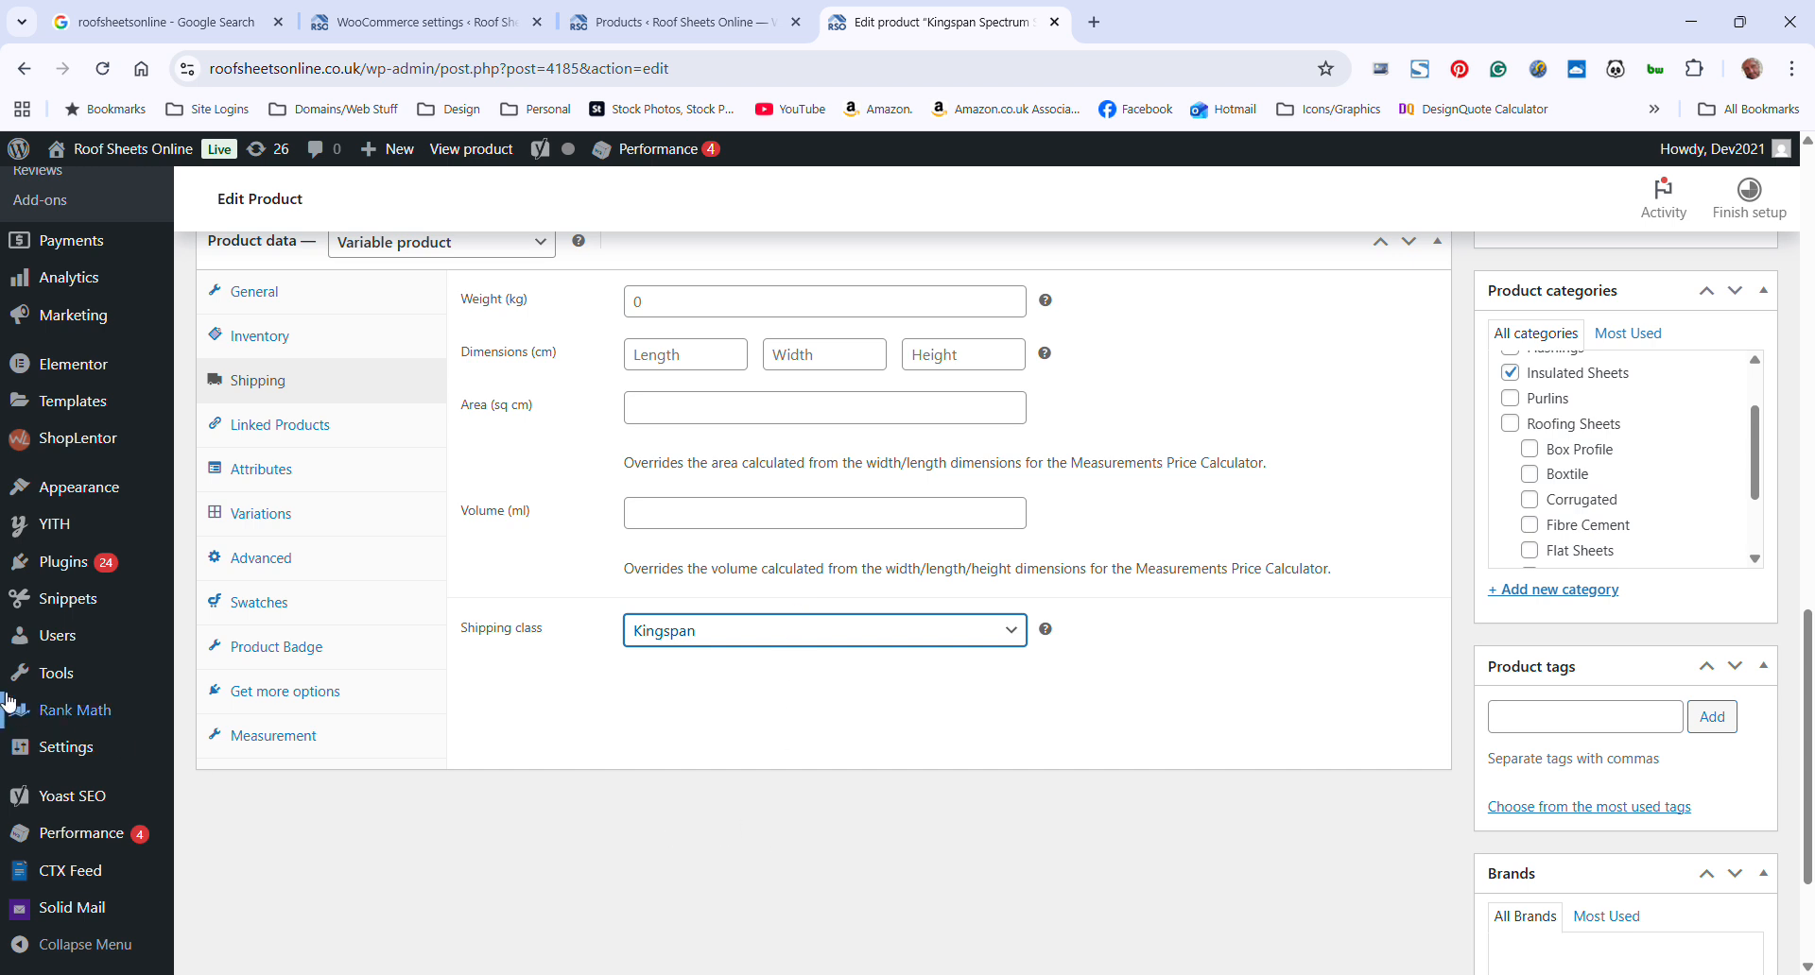
Leave the product without updating it and return to the list of shipping zones in the WooCommerce settings
{"action": "mouse_move", "coordinate": [102, 622]}
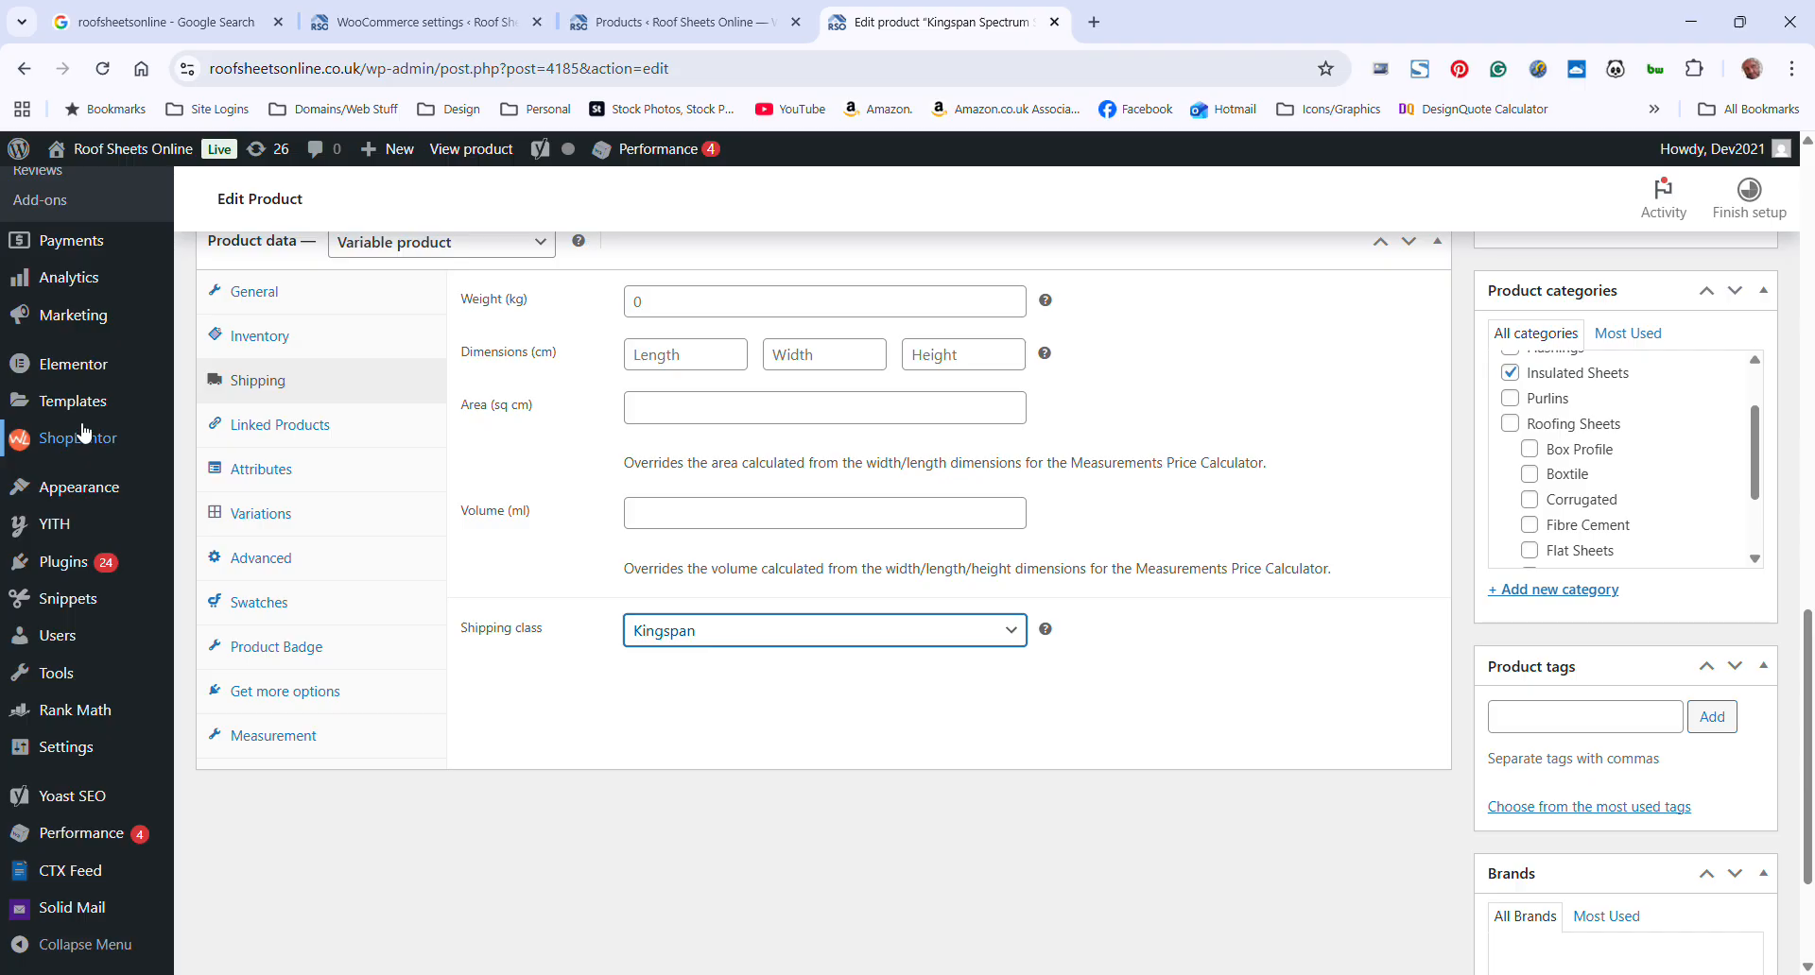
{"action": "scroll", "coordinate": [114, 473], "scroll_direction": "up", "scroll_amount": 2}
{"action": "scroll", "coordinate": [117, 492], "scroll_direction": "down", "scroll_amount": 4}
{"action": "mouse_move", "coordinate": [146, 704]}
{"action": "scroll", "coordinate": [98, 697], "scroll_direction": "up", "scroll_amount": 1}
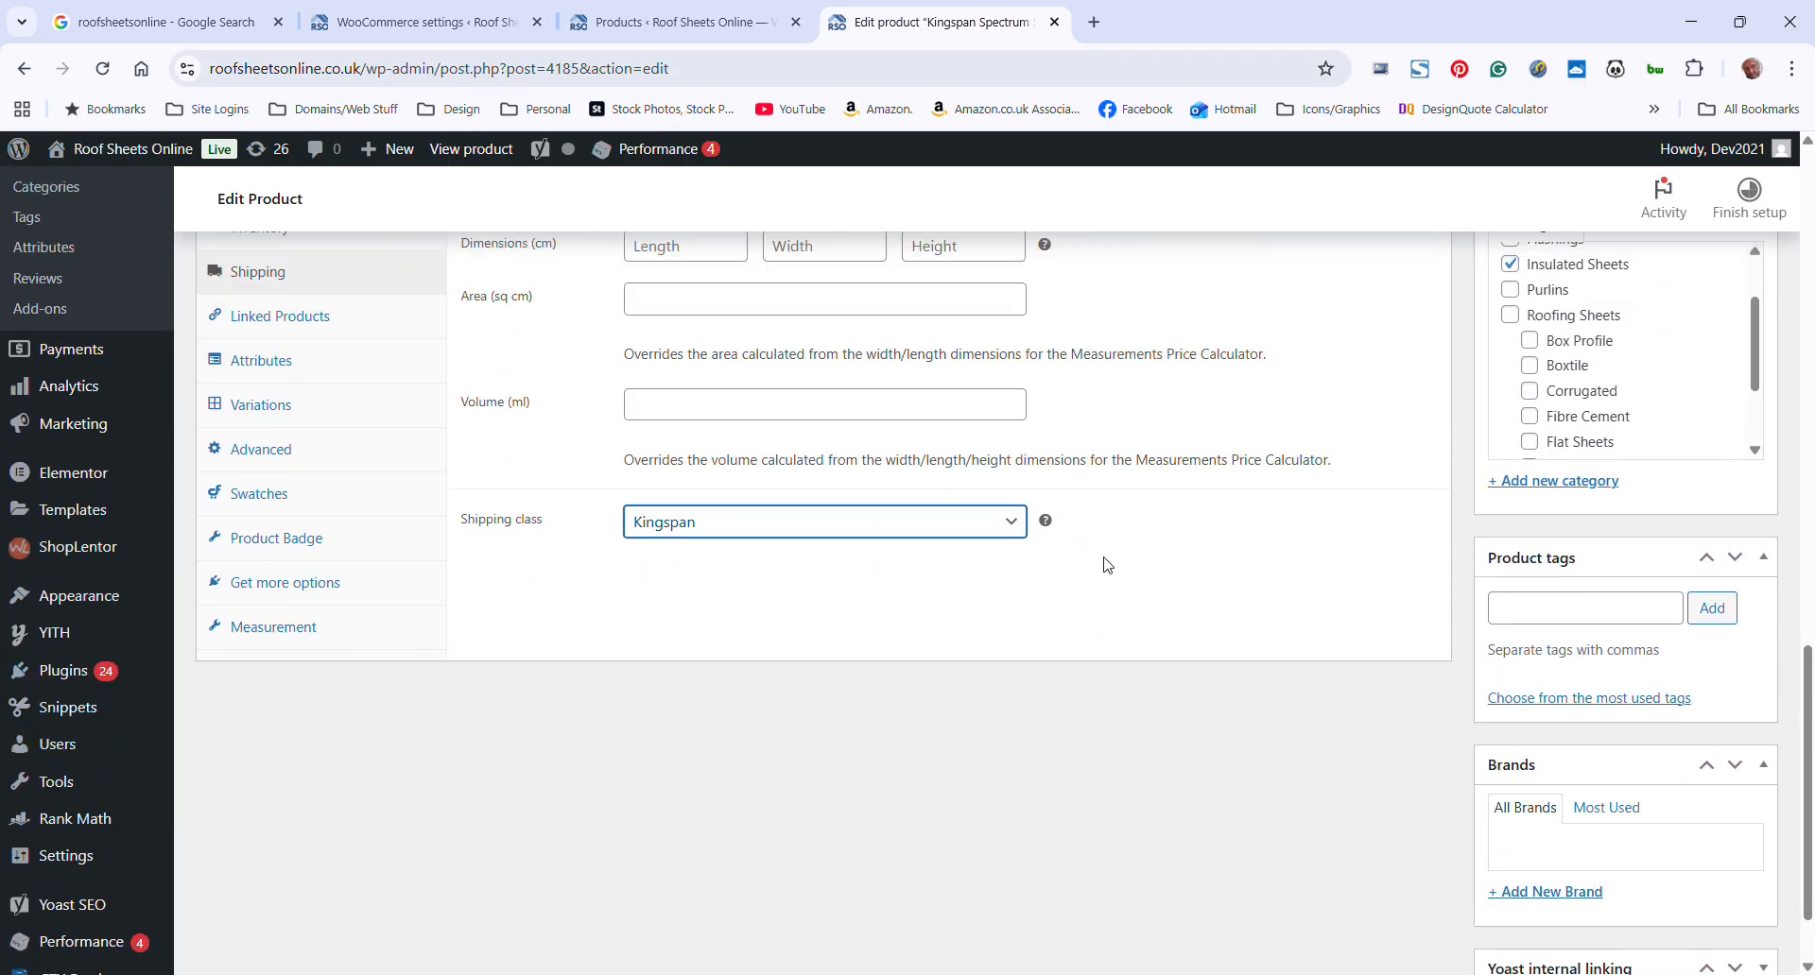
{"action": "mouse_move", "coordinate": [102, 487]}
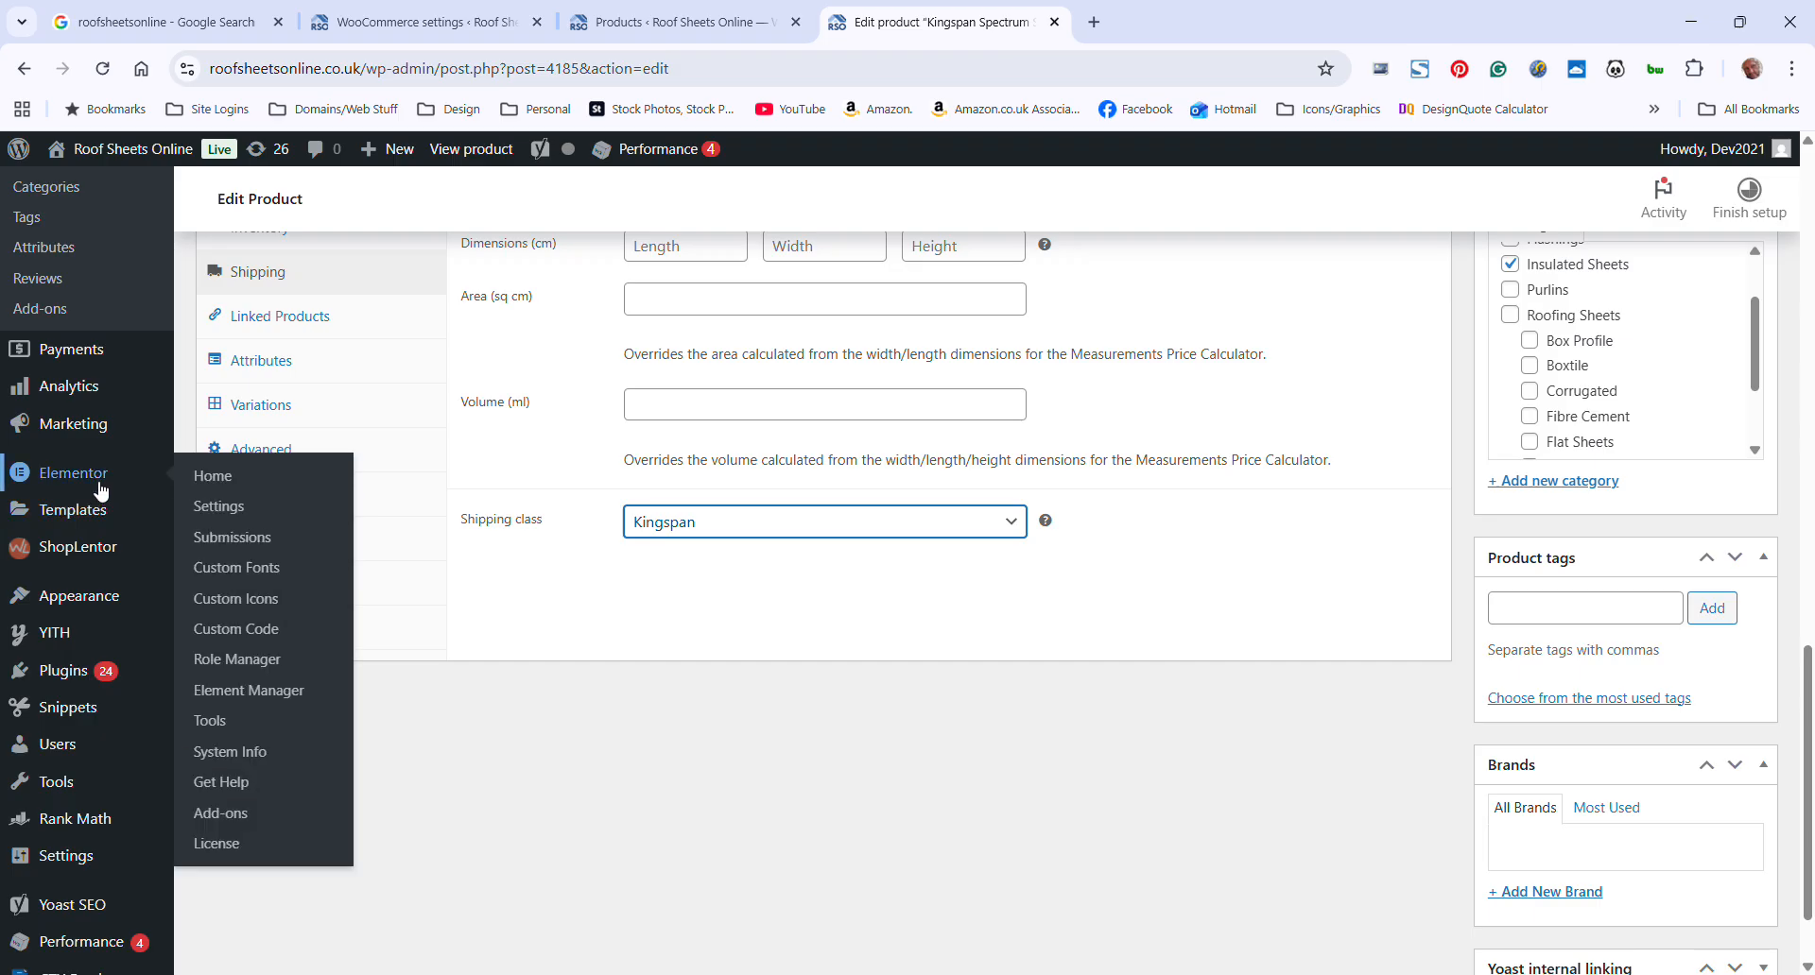
{"action": "mouse_move", "coordinate": [81, 527]}
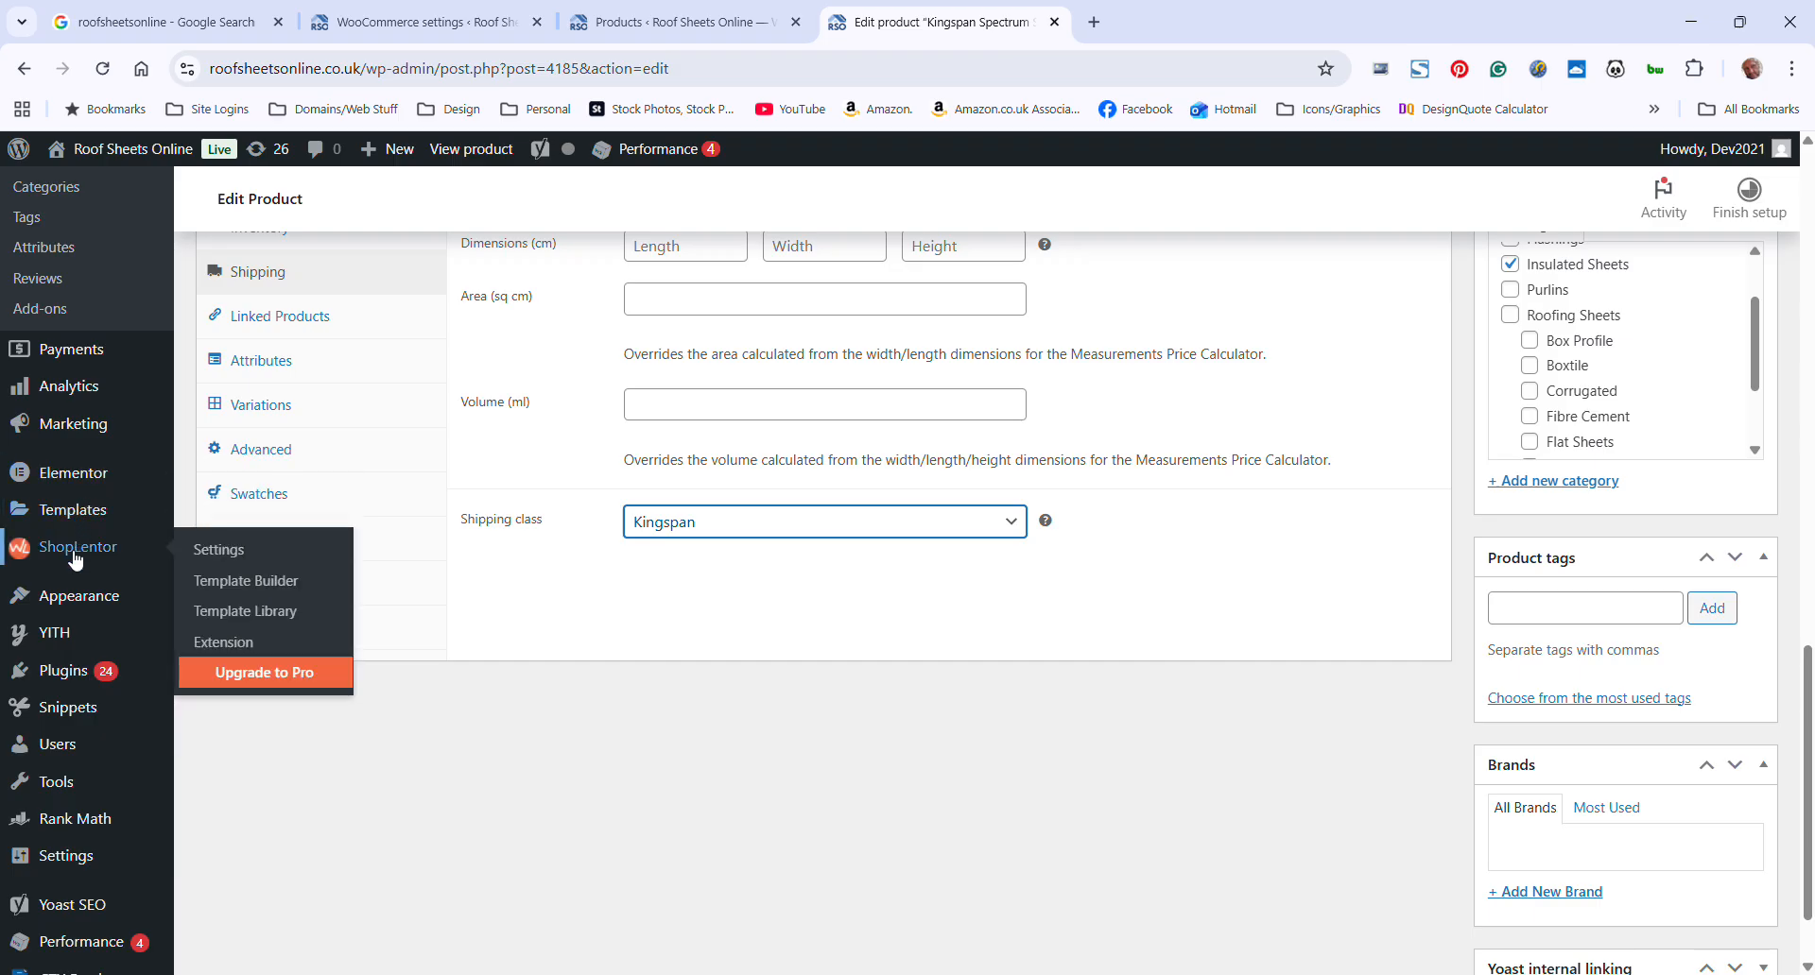
{"action": "scroll", "coordinate": [73, 600], "scroll_direction": "up", "scroll_amount": 4}
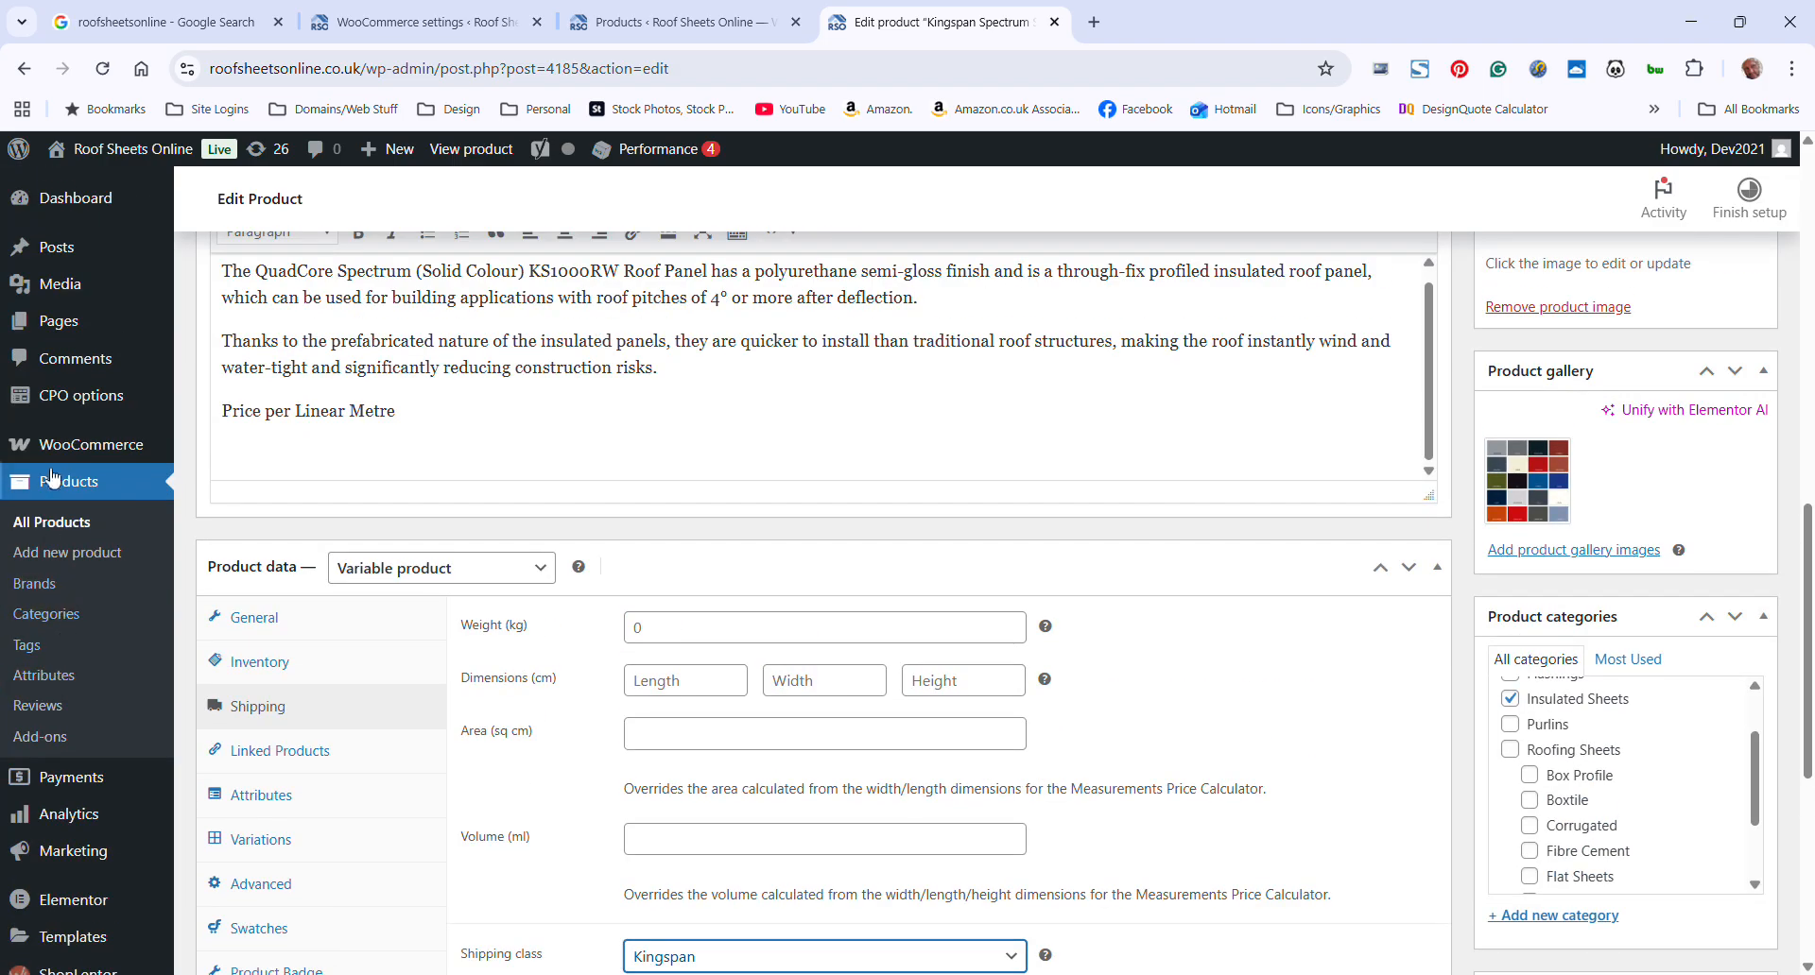
{"action": "mouse_move", "coordinate": [71, 446]}
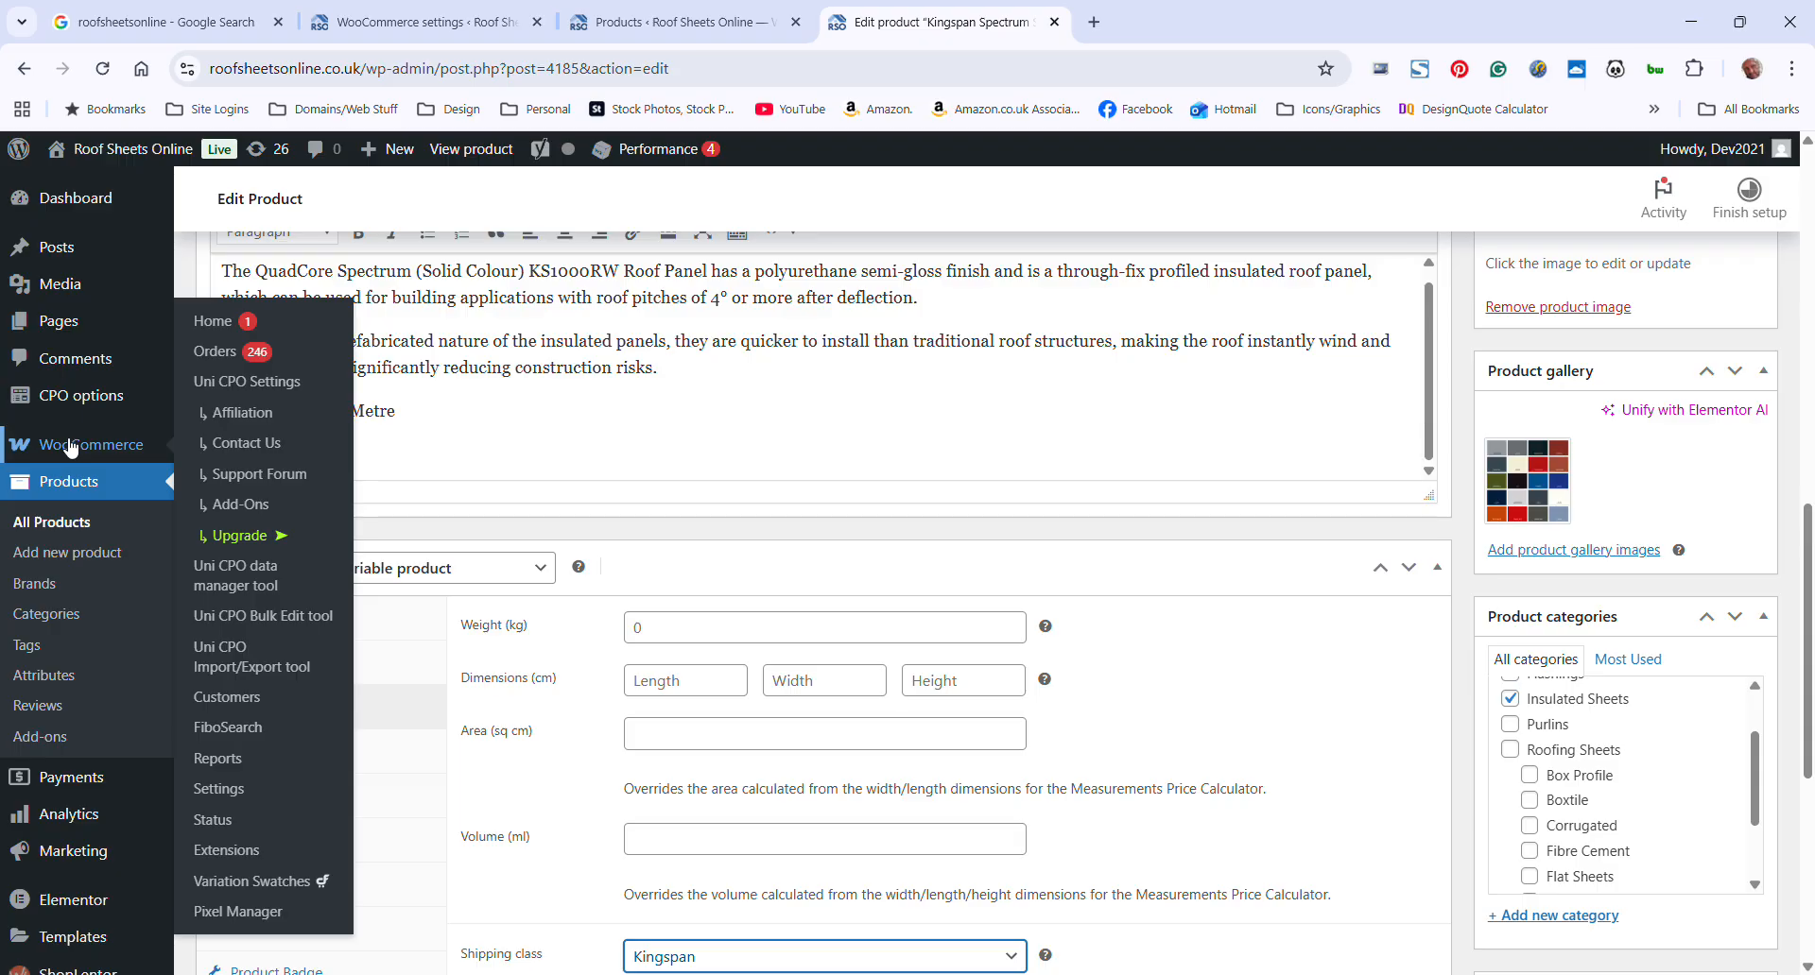
{"action": "left_click", "coordinate": [227, 791]}
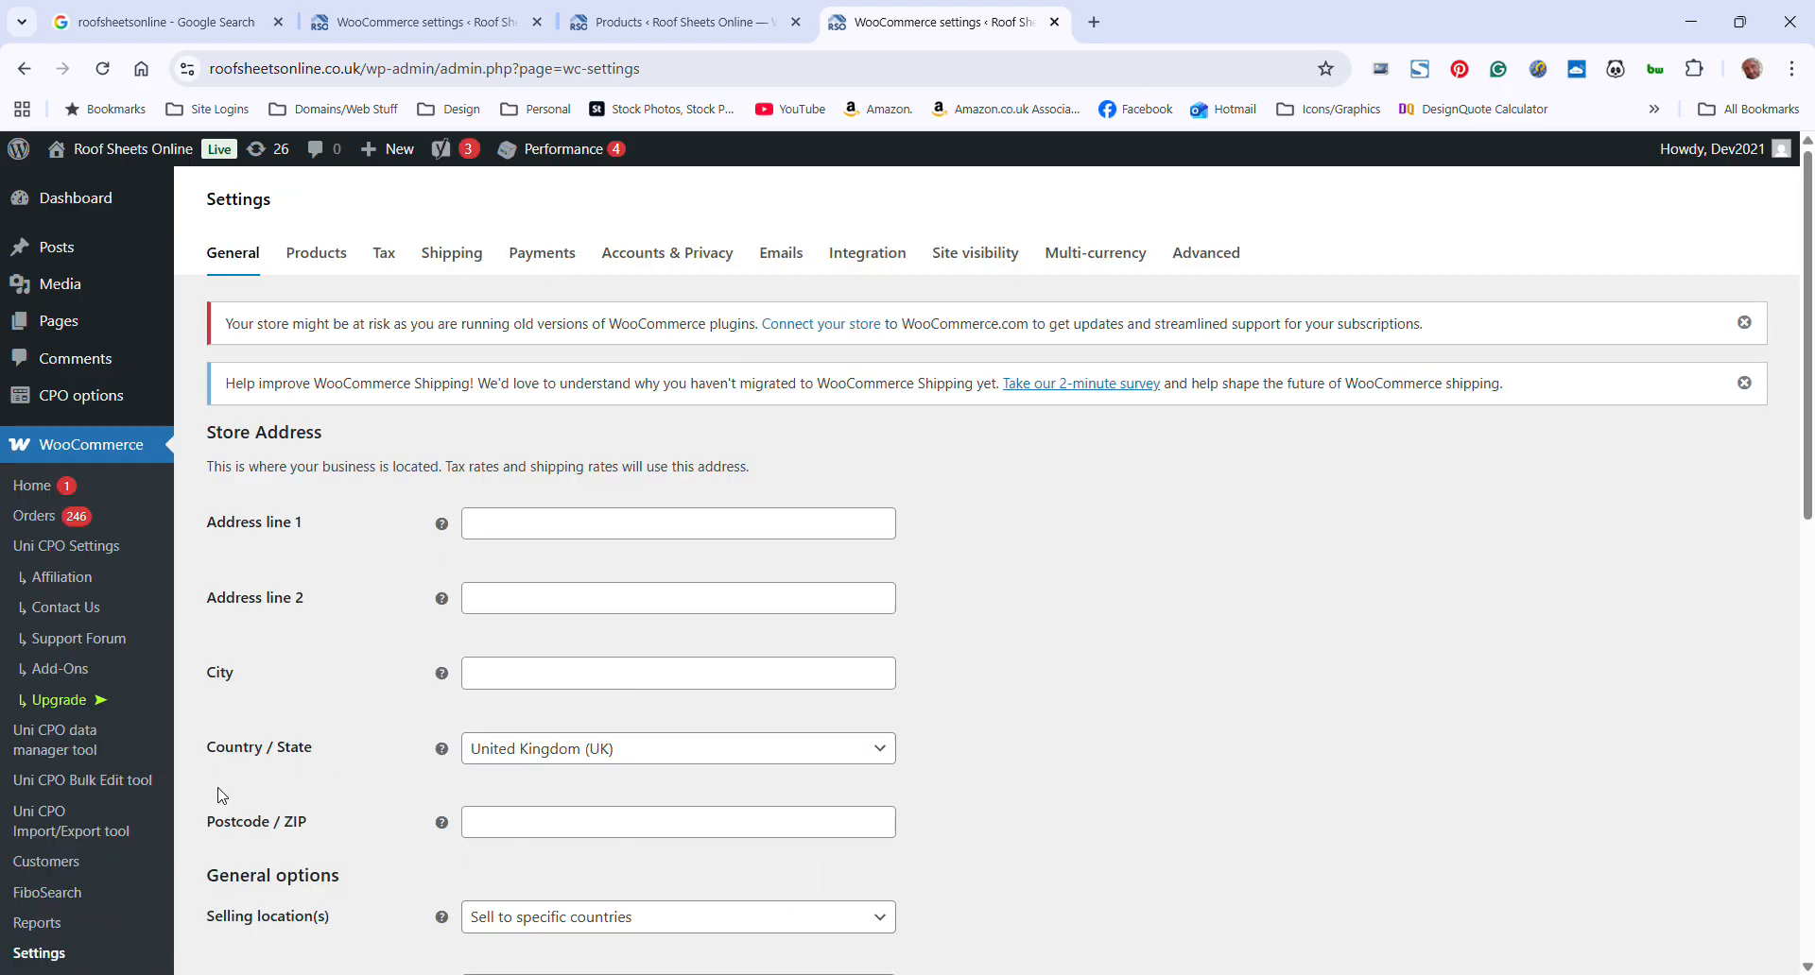
{"action": "left_click", "coordinate": [474, 262]}
{"action": "scroll", "coordinate": [519, 510], "scroll_direction": "down", "scroll_amount": 3}
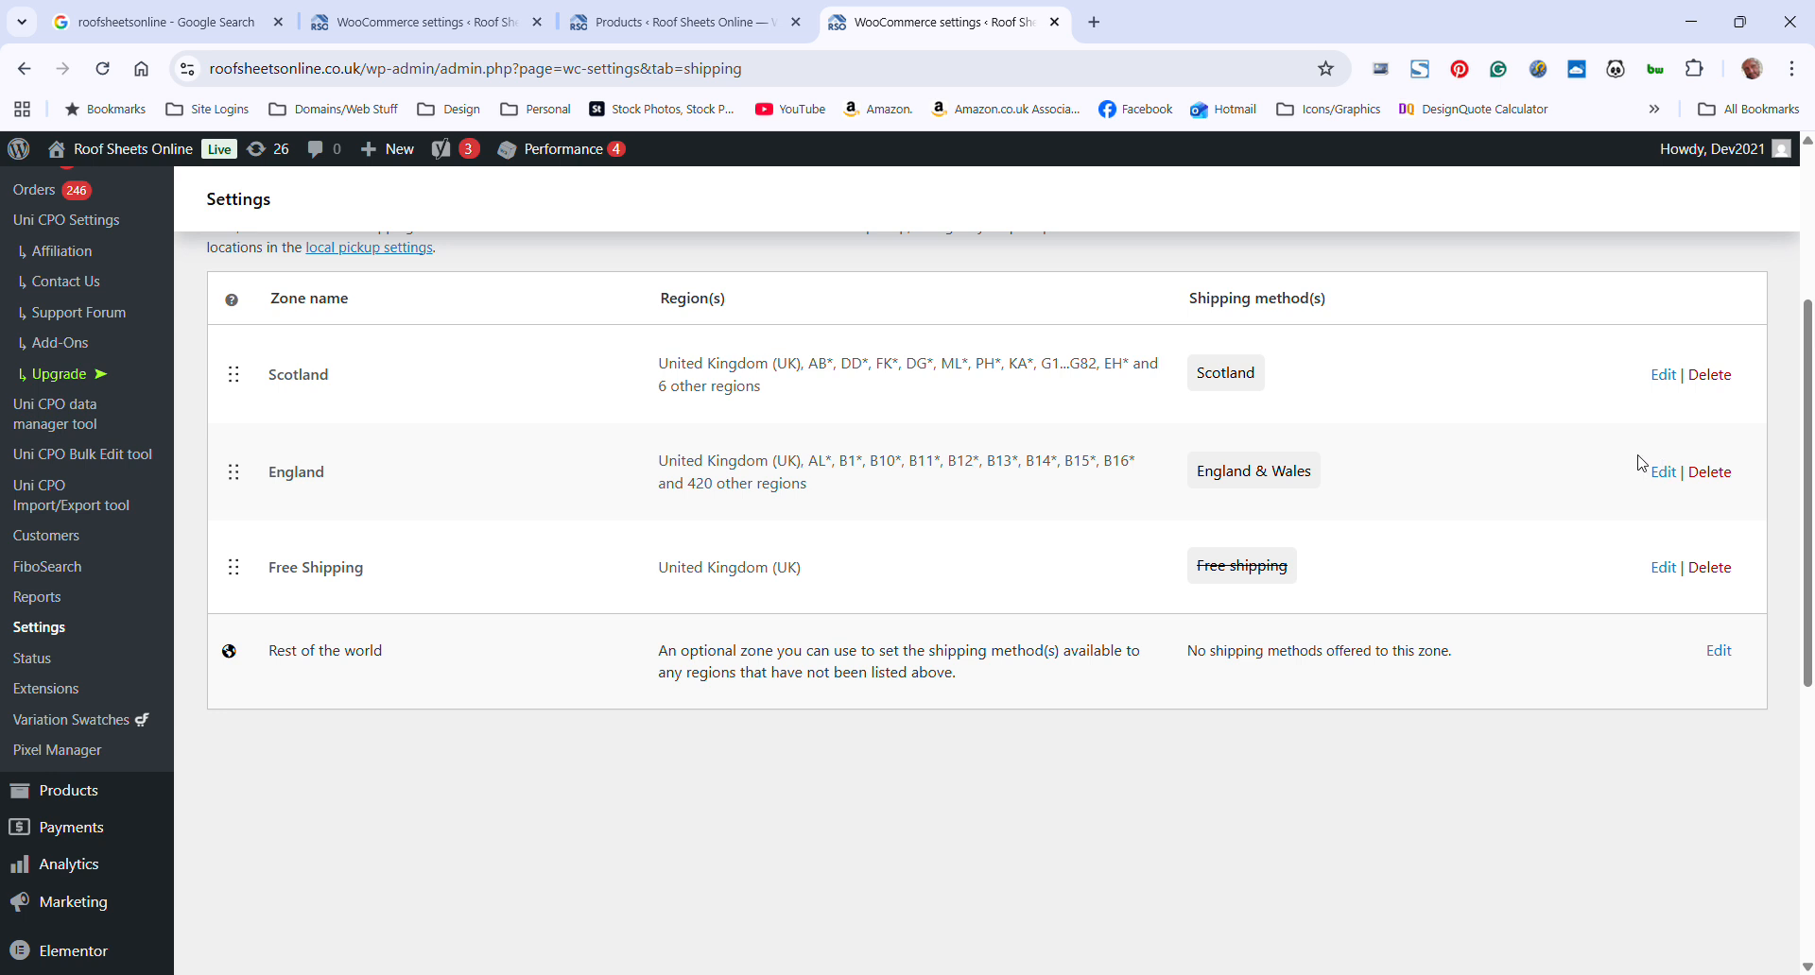
Open the Scotland shipping zone and bring up the shipping class costs of its Scotland flat rate method
{"action": "left_click", "coordinate": [1661, 374]}
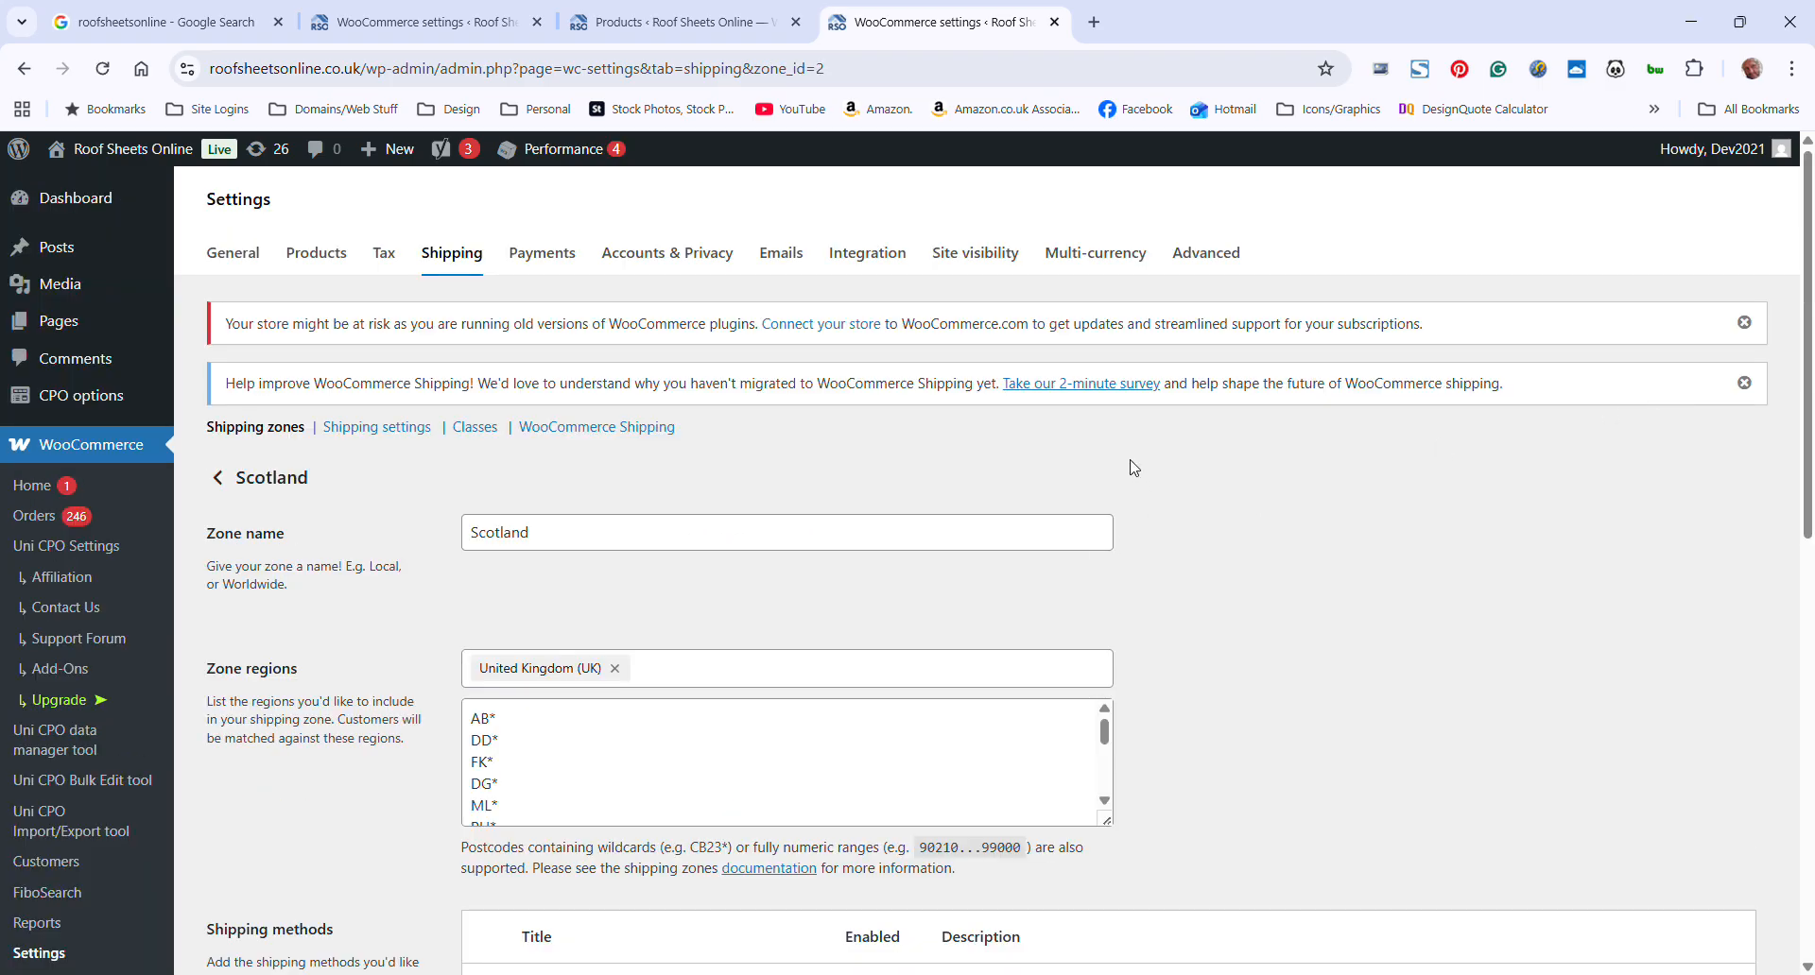
{"action": "scroll", "coordinate": [1135, 468], "scroll_direction": "down", "scroll_amount": 2}
{"action": "scroll", "coordinate": [1127, 470], "scroll_direction": "down", "scroll_amount": 2}
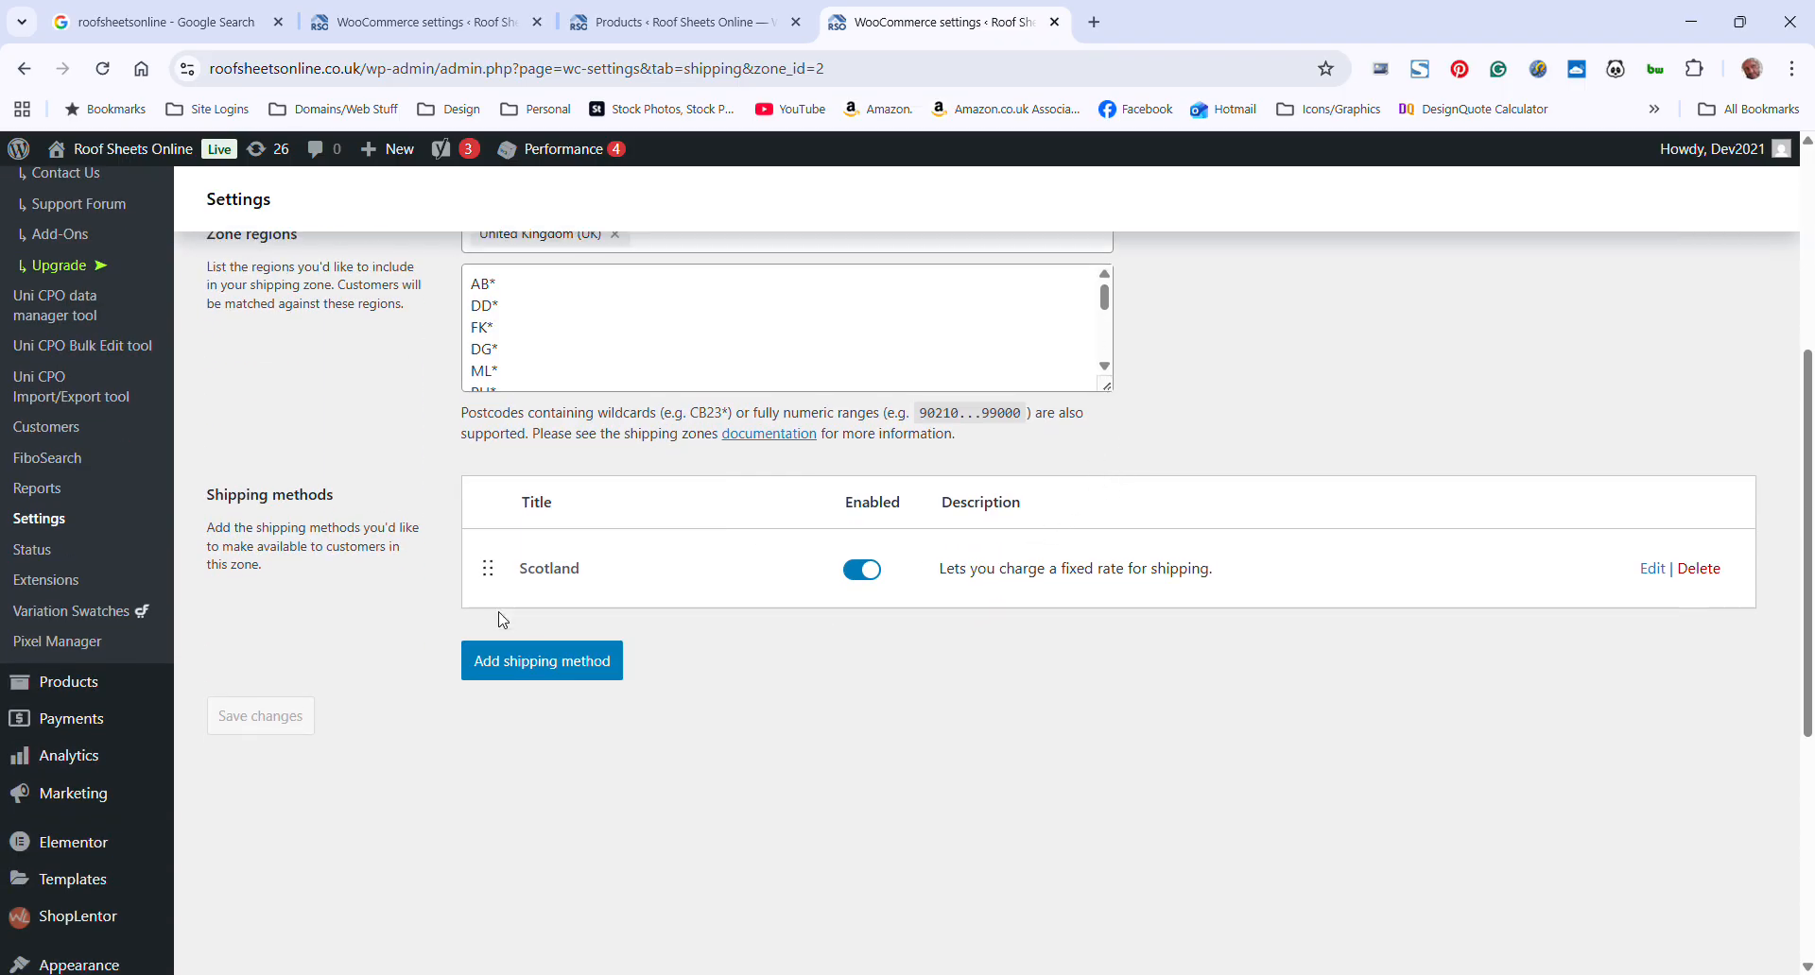
{"action": "left_click", "coordinate": [1647, 571]}
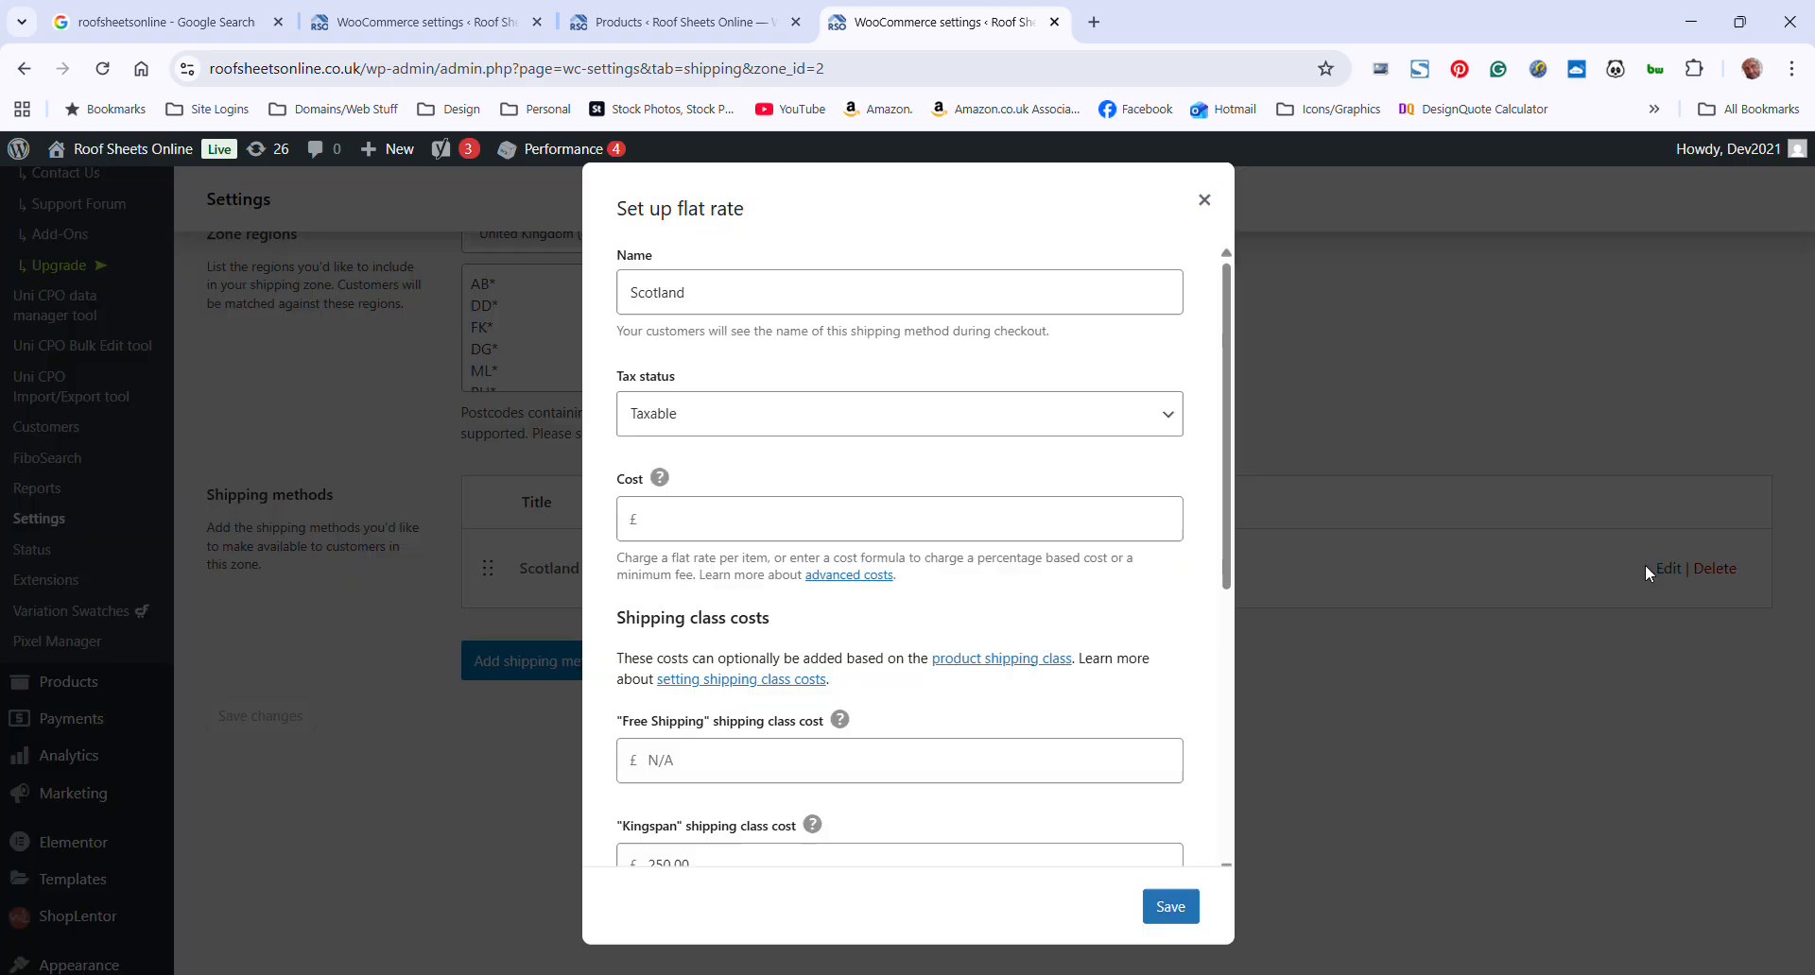
{"action": "scroll", "coordinate": [830, 659], "scroll_direction": "down", "scroll_amount": 3}
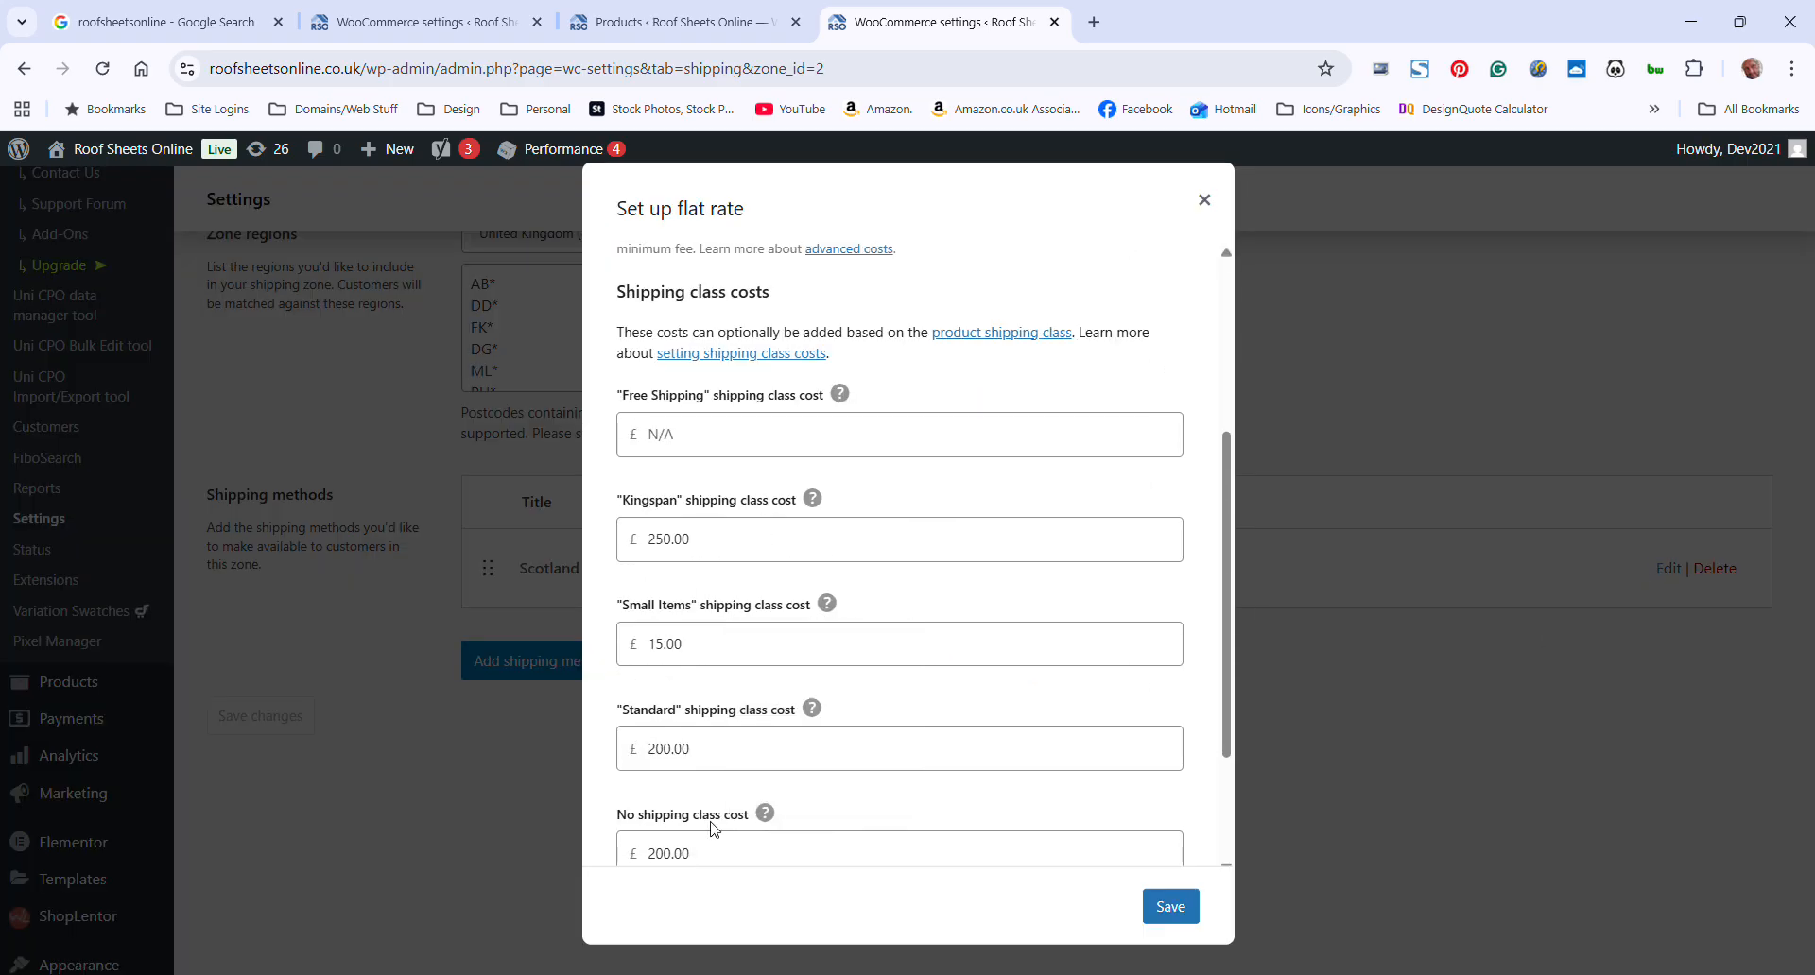
Examine the Kingspan shipping class cost and the calculation type in the Scotland flat rate
{"action": "double_click", "coordinate": [663, 554]}
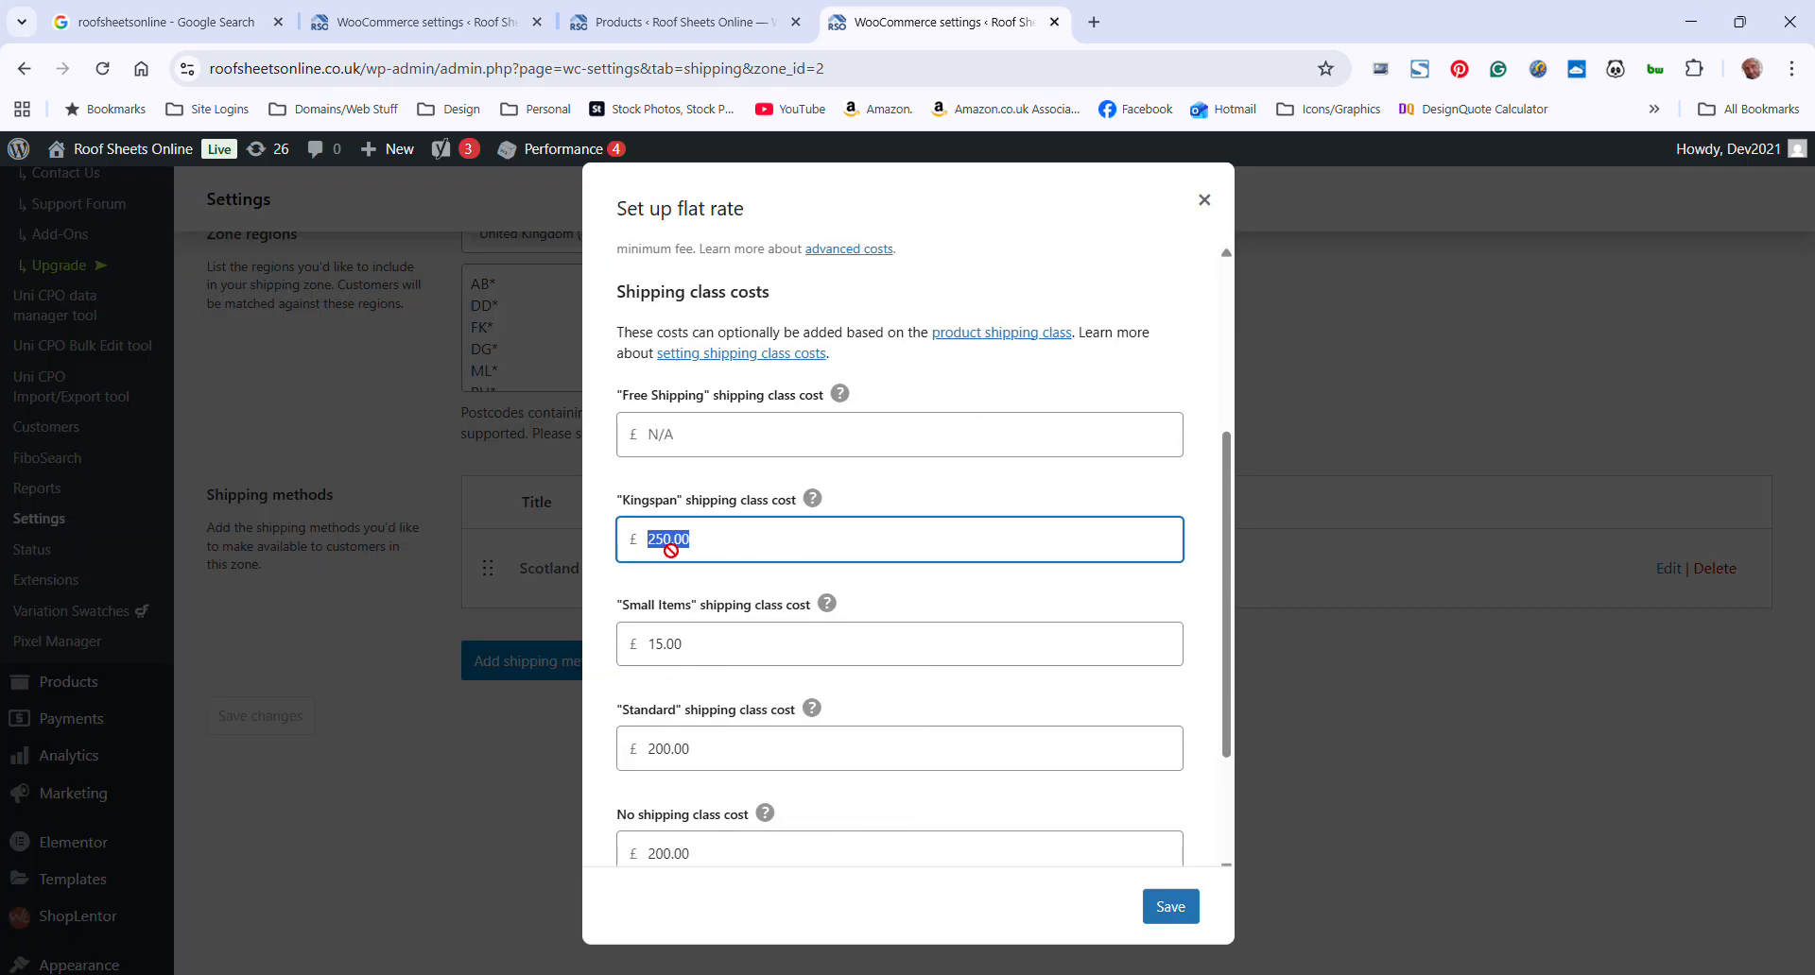
{"action": "left_click", "coordinate": [666, 546]}
{"action": "left_click", "coordinate": [665, 556]}
{"action": "key", "text": "shift+Left"}
{"action": "type", "text": "5"}
{"action": "scroll", "coordinate": [976, 539], "scroll_direction": "down", "scroll_amount": 2}
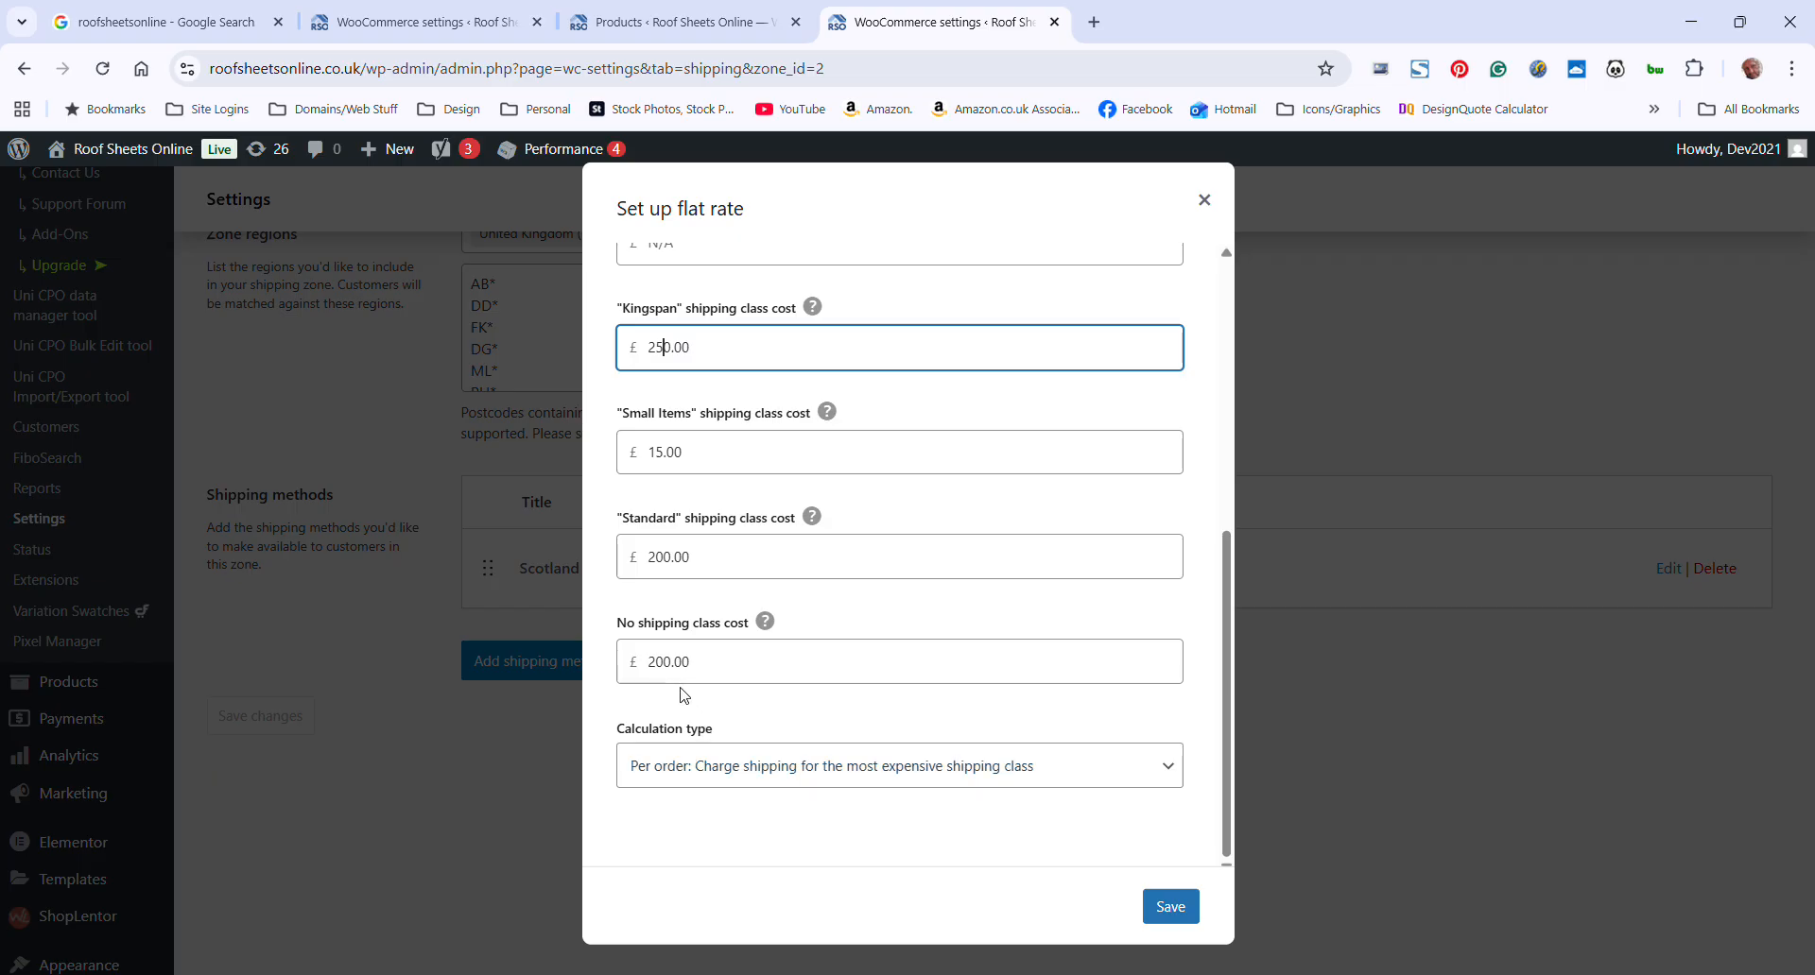
Close the Scotland flat rate setup without saving and review the Scotland zone's name, regions and shipping methods
{"action": "scroll", "coordinate": [940, 624], "scroll_direction": "up", "scroll_amount": 2}
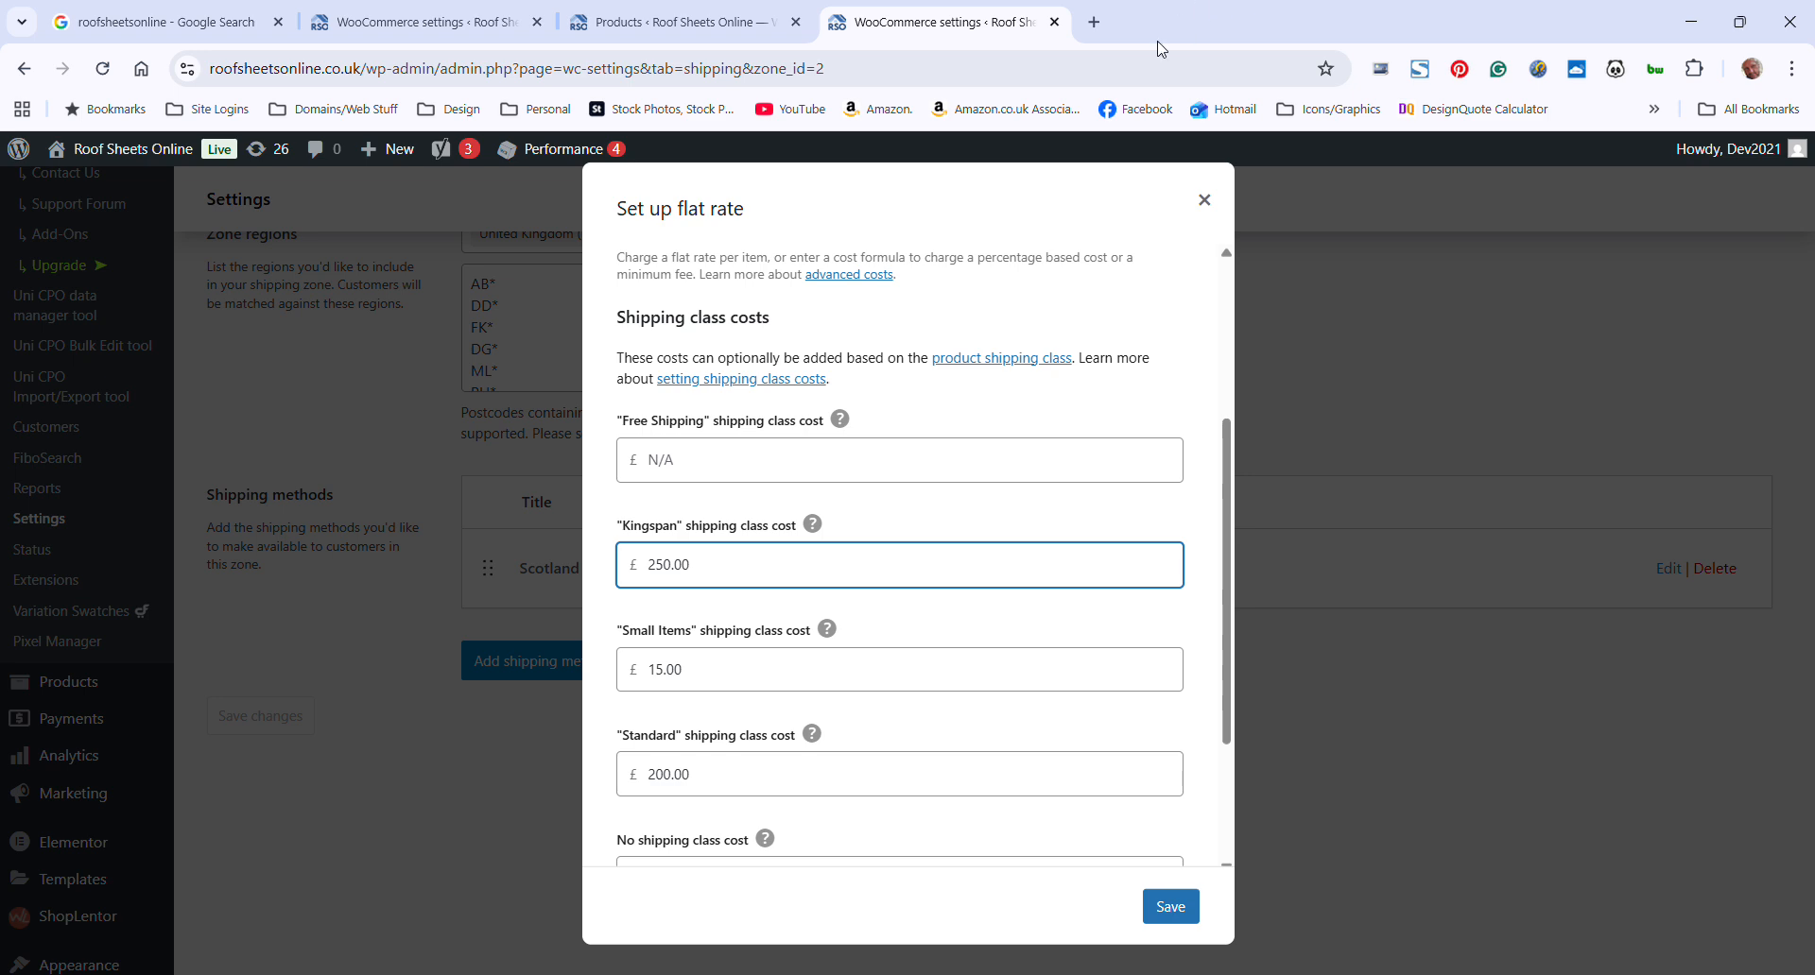
{"action": "left_click", "coordinate": [1204, 201]}
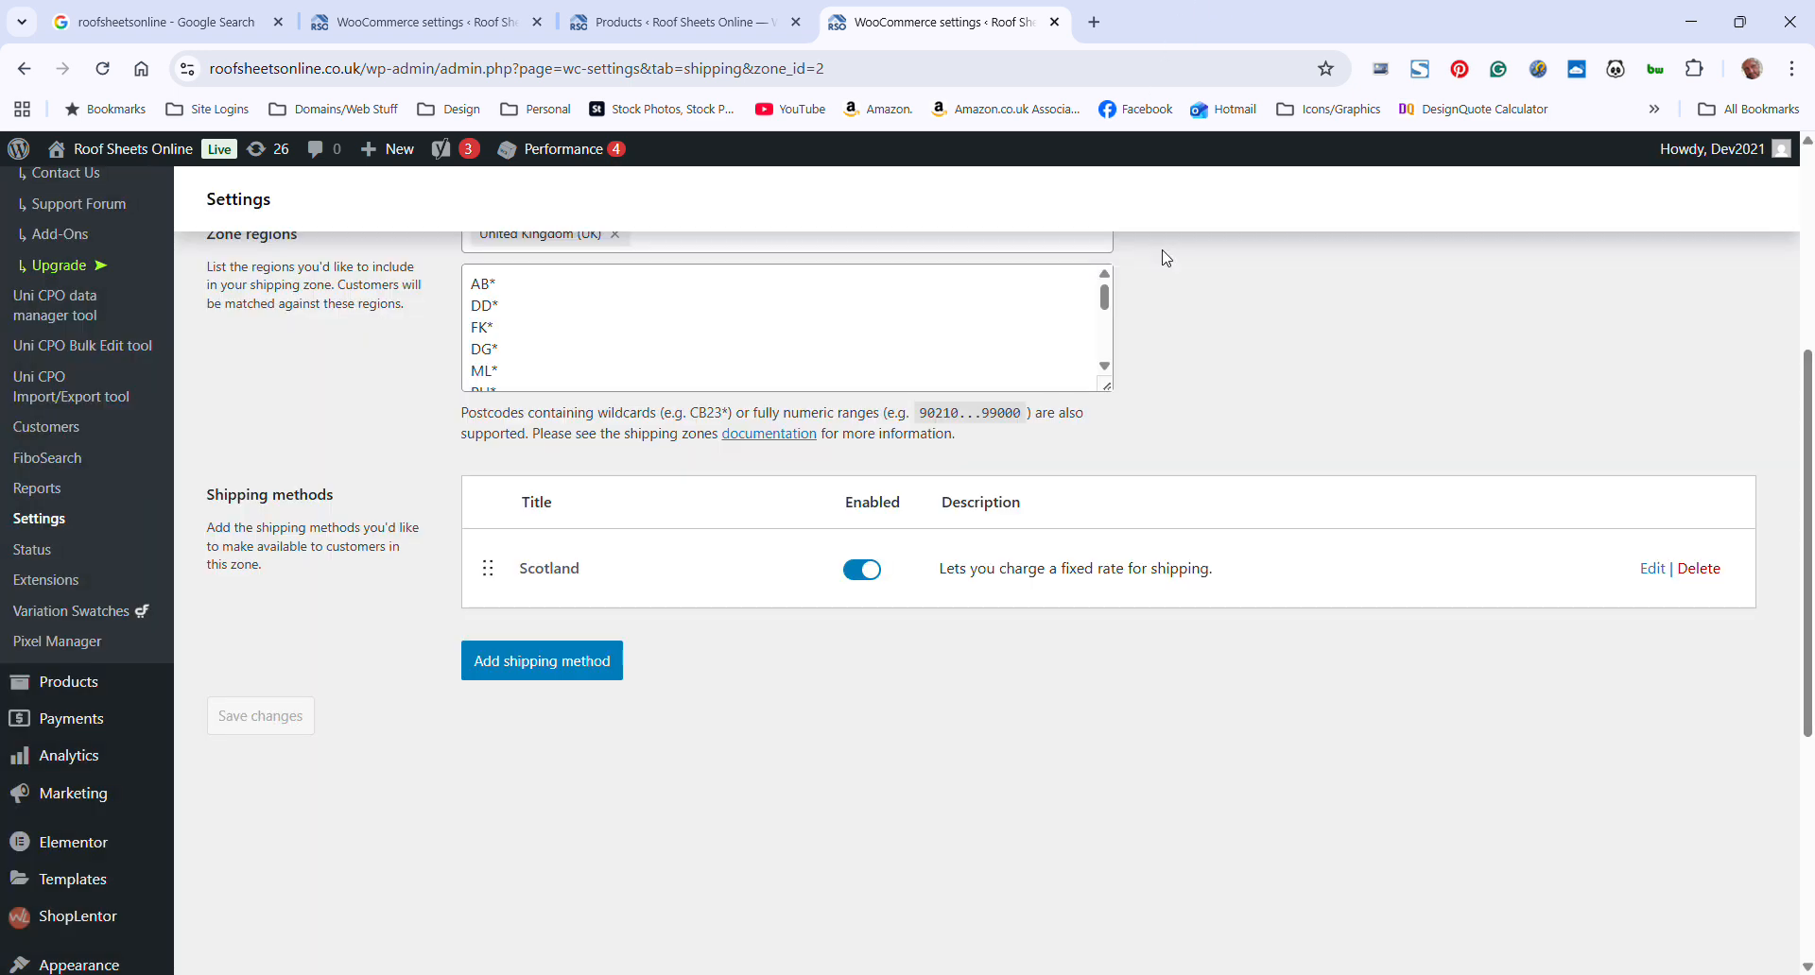
{"action": "scroll", "coordinate": [1211, 741], "scroll_direction": "up", "scroll_amount": 3}
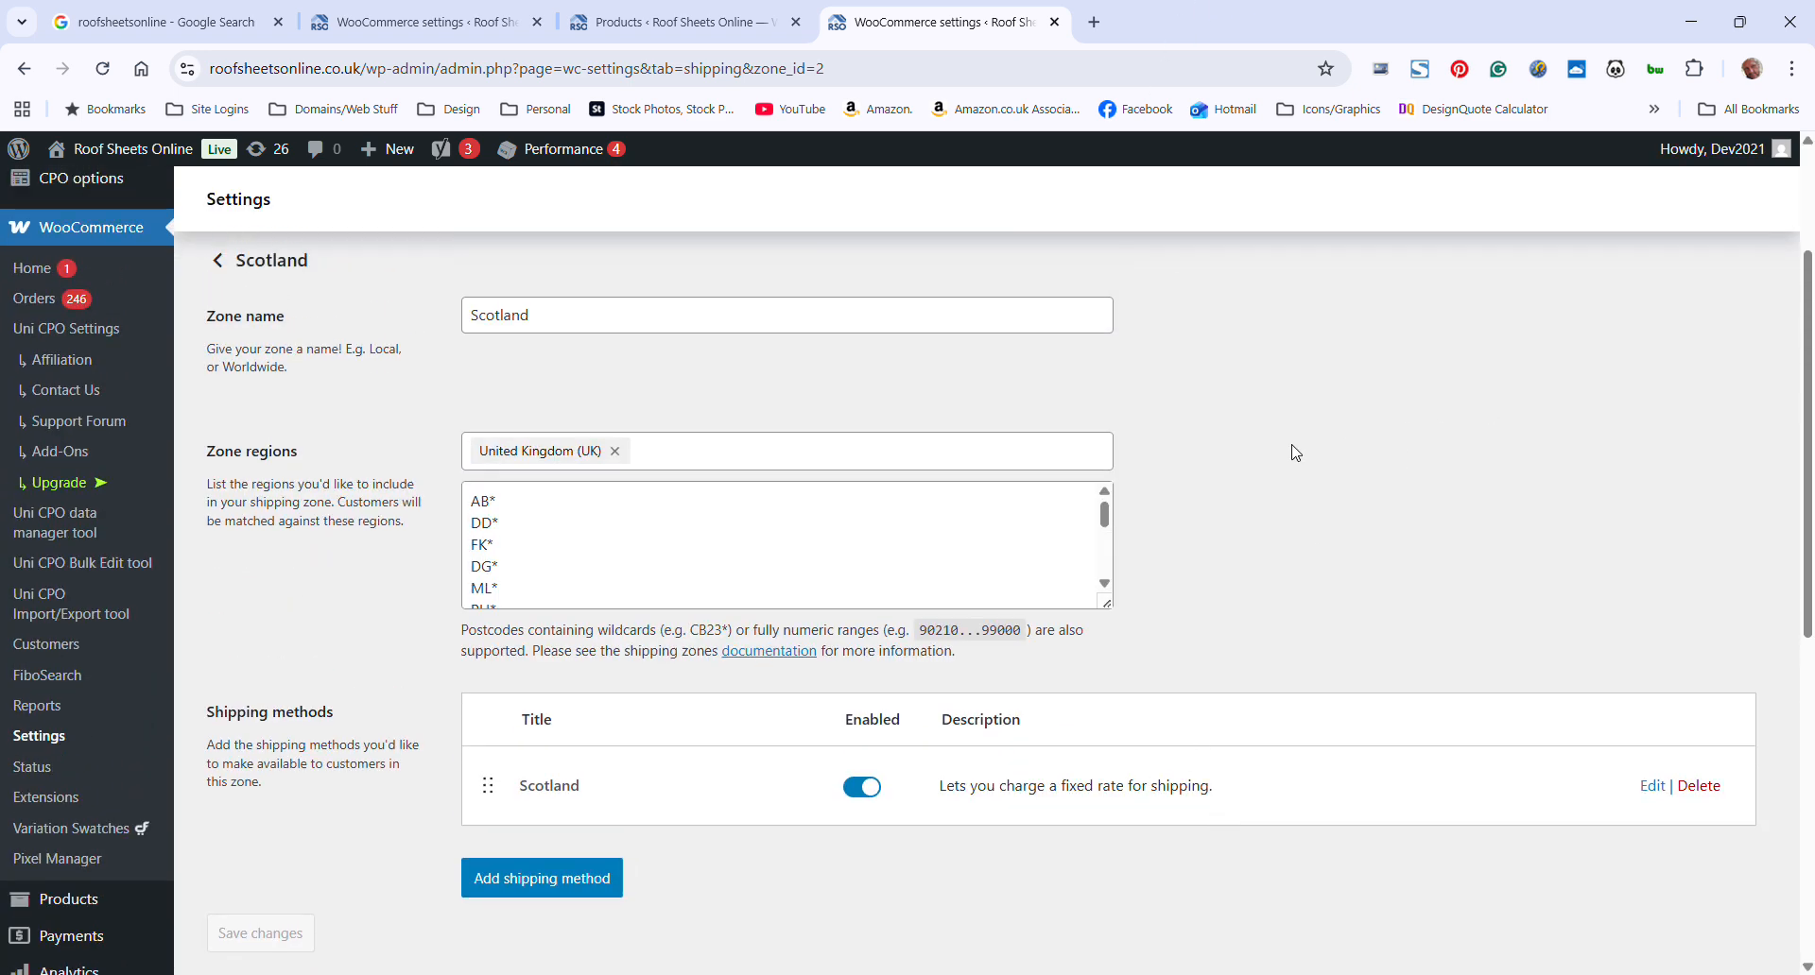
{"action": "scroll", "coordinate": [1366, 511], "scroll_direction": "up", "scroll_amount": 3}
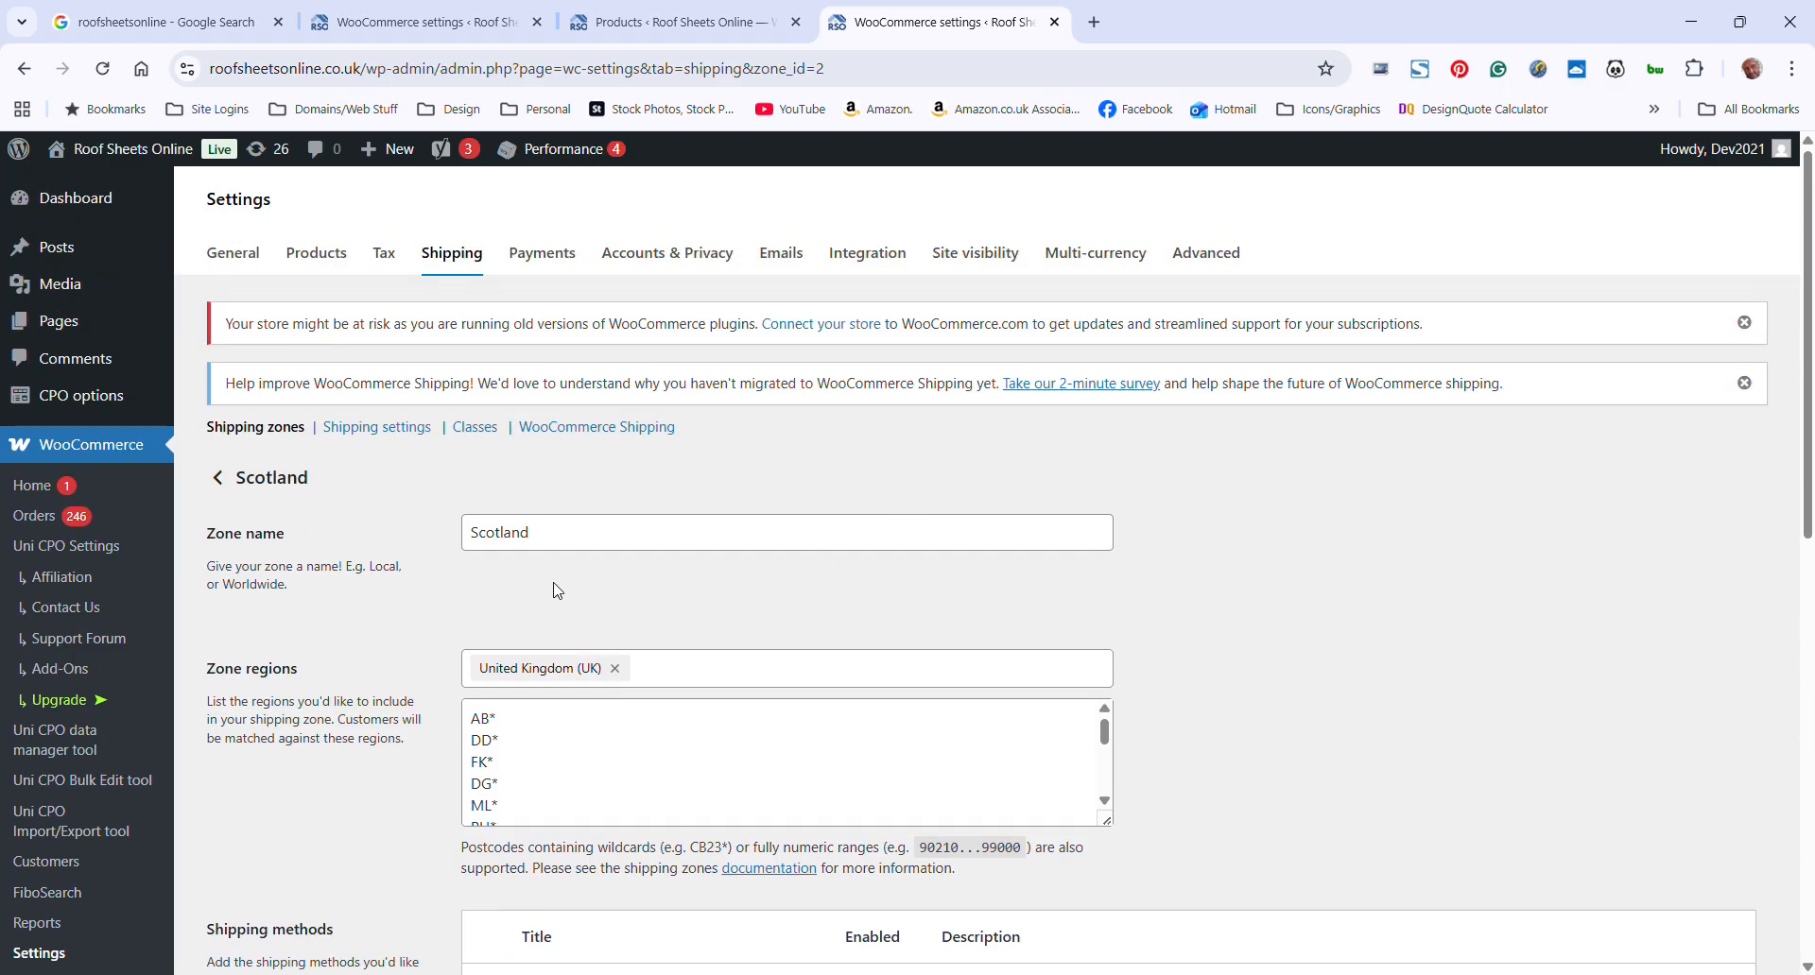
{"action": "scroll", "coordinate": [699, 605], "scroll_direction": "down", "scroll_amount": 2}
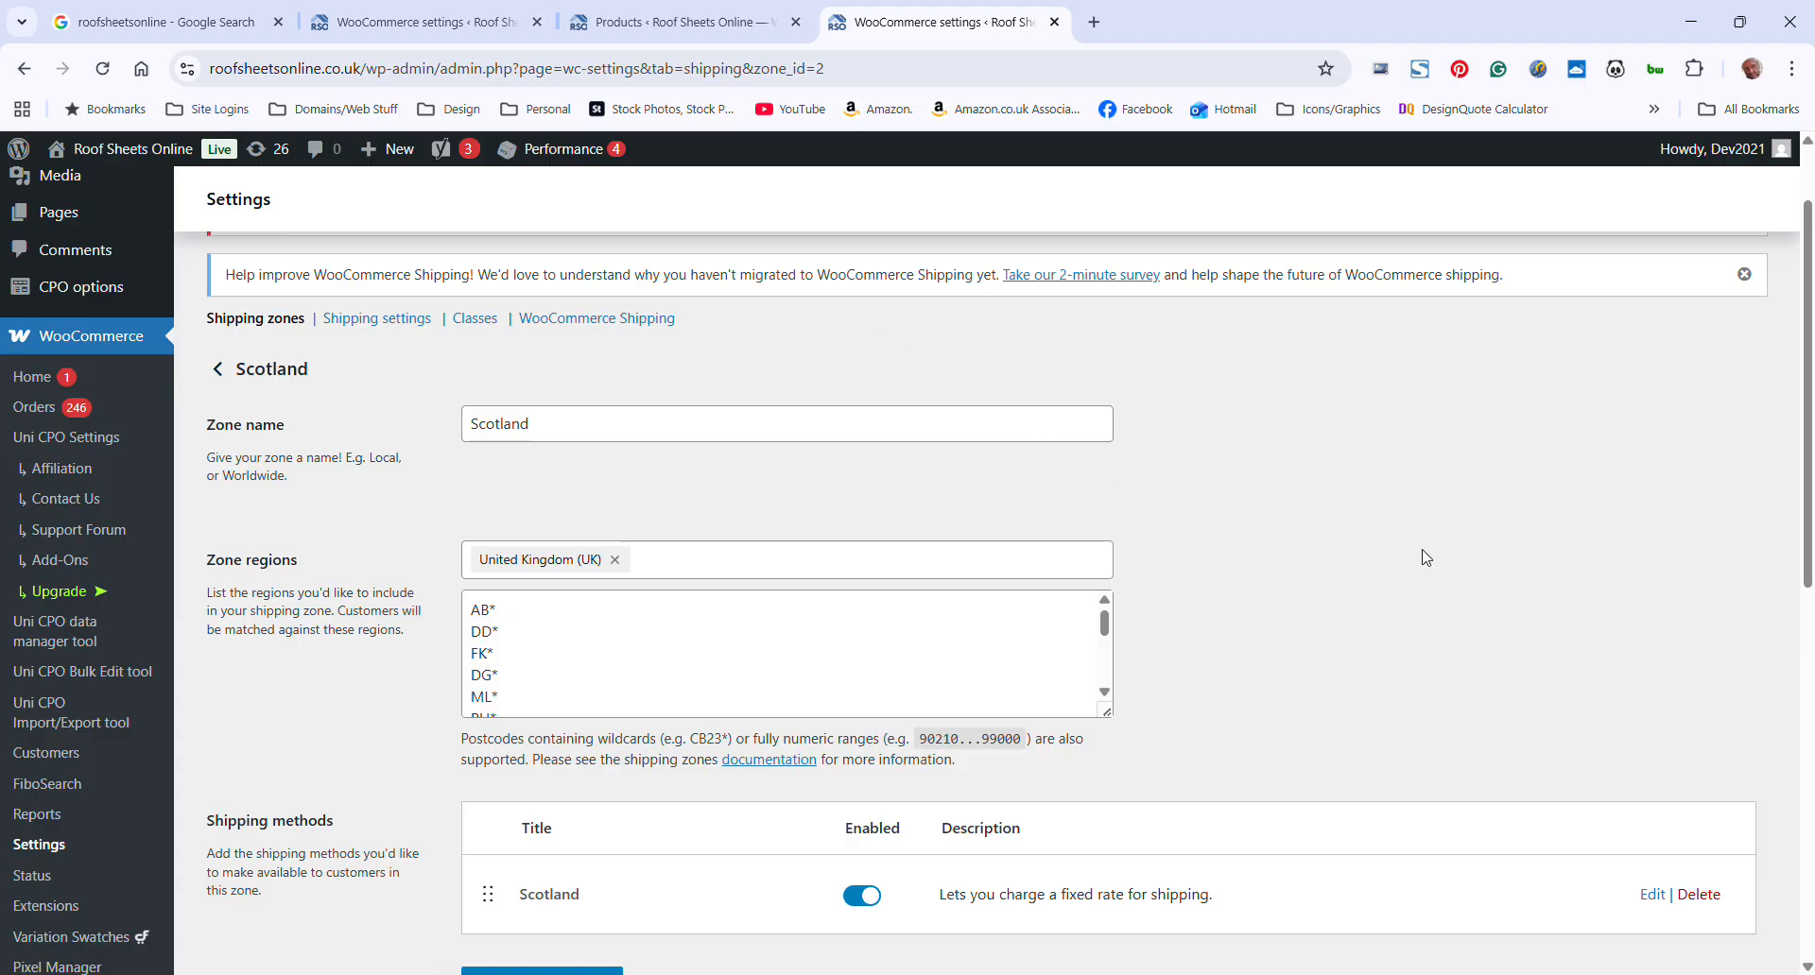
{"action": "scroll", "coordinate": [1536, 450], "scroll_direction": "up", "scroll_amount": 1}
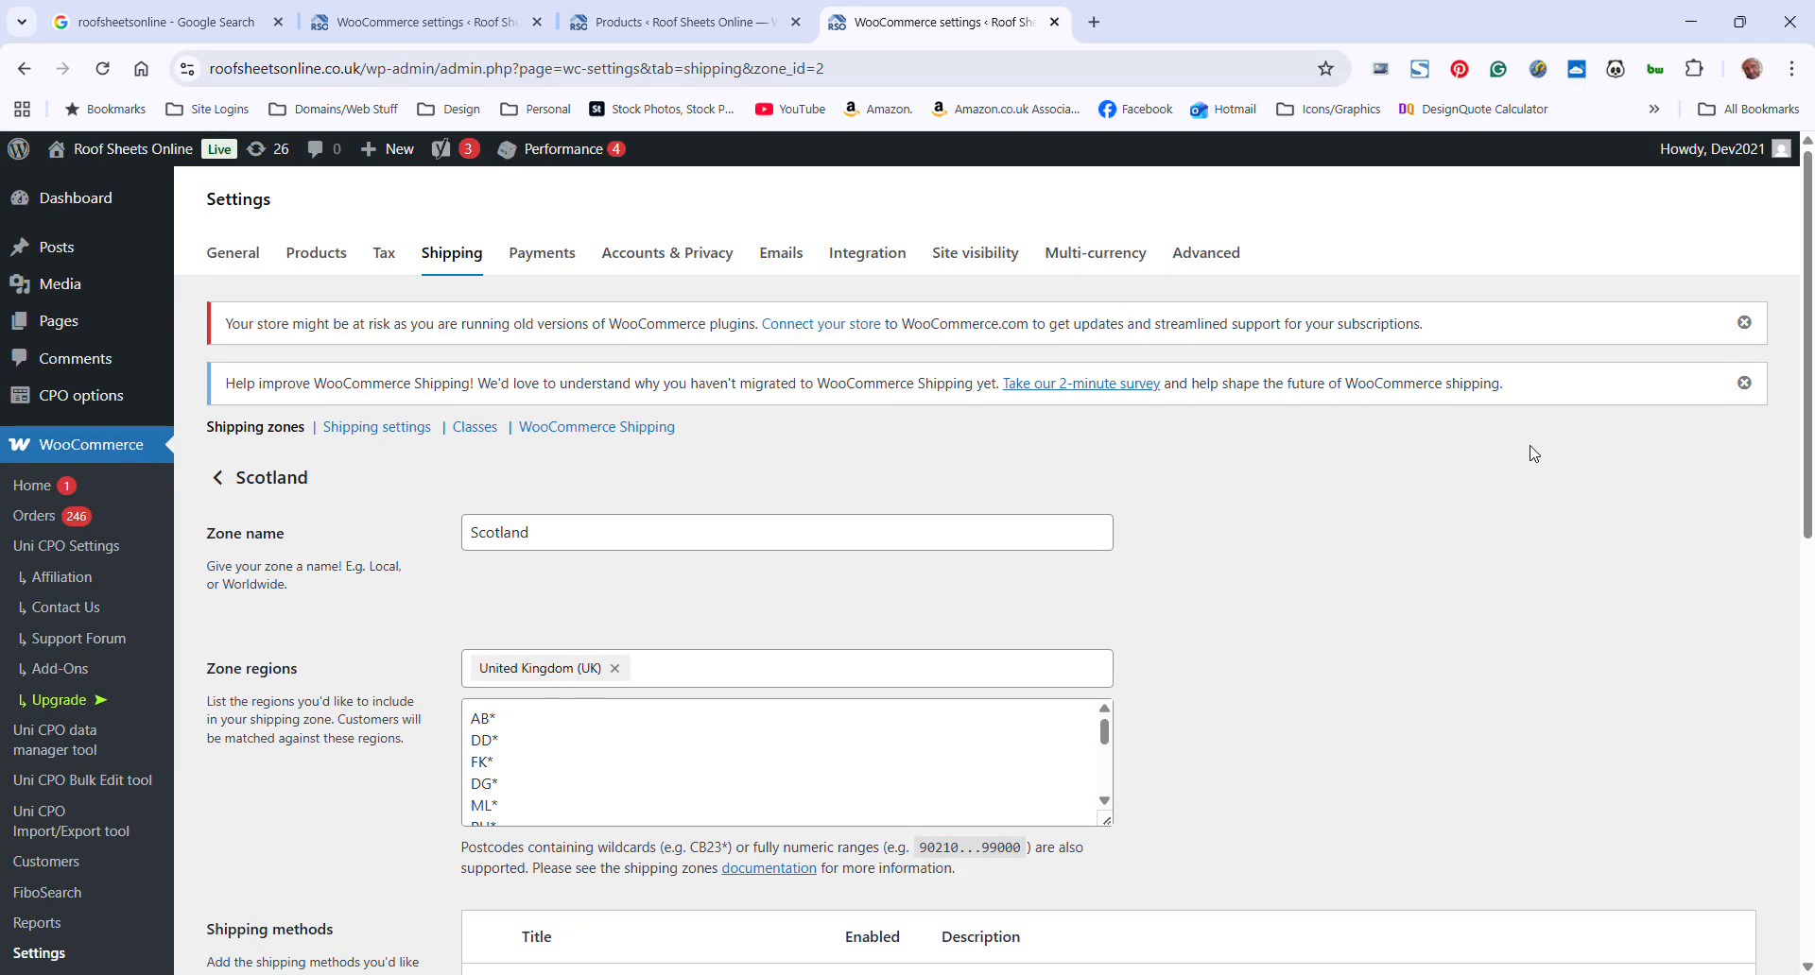